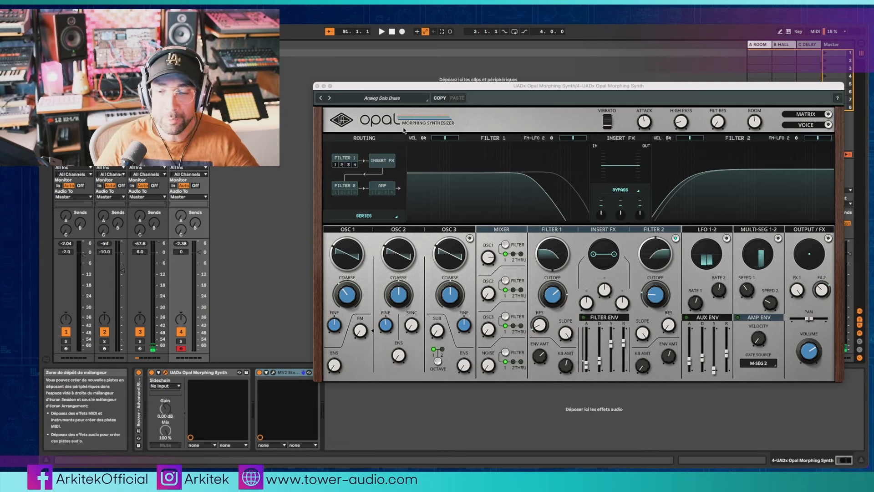
# Step: Start playback and raise the Filter 1 cutoff of the Analog Solo Brass preset
pyautogui.moveTo(409, 87); pyautogui.dragTo(406, 86)
pyautogui.press('space')
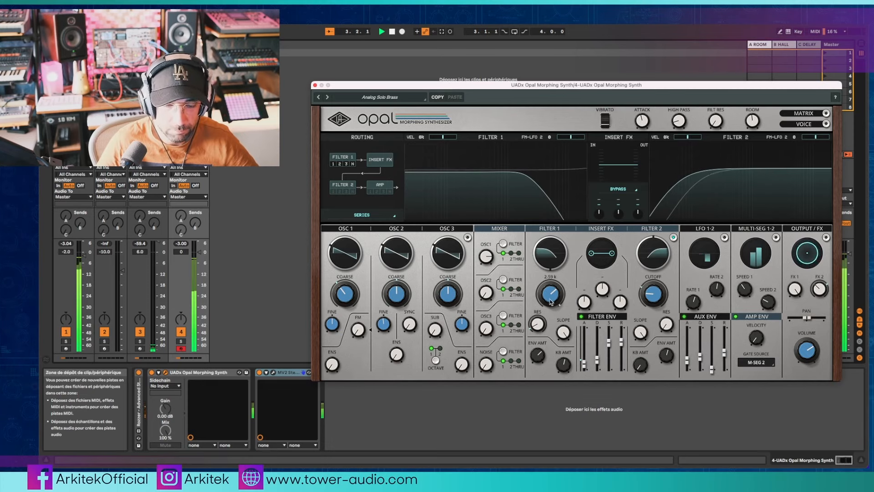
pyautogui.moveTo(550, 295); pyautogui.dragTo(564, 272)
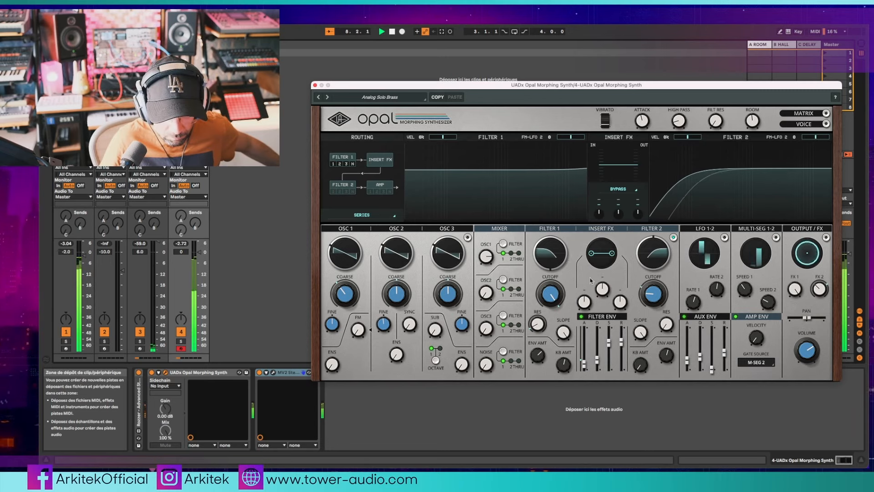
# Step: Switch the Insert FX between the two filters to Distortion and set its offset to 11
pyautogui.click(603, 228)
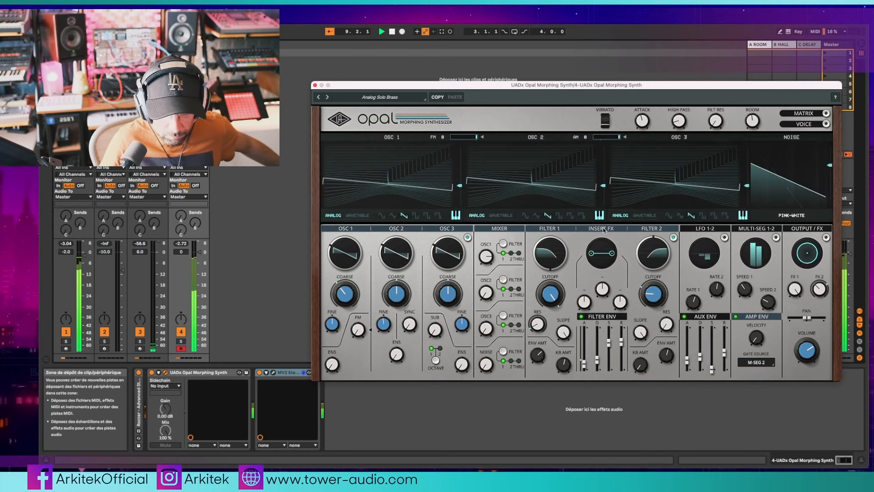
pyautogui.click(603, 228)
pyautogui.click(619, 188)
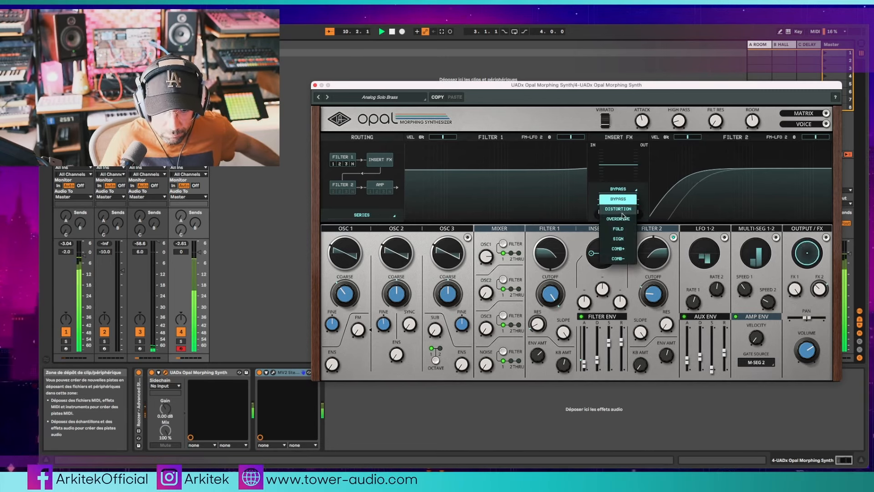
pyautogui.click(618, 208)
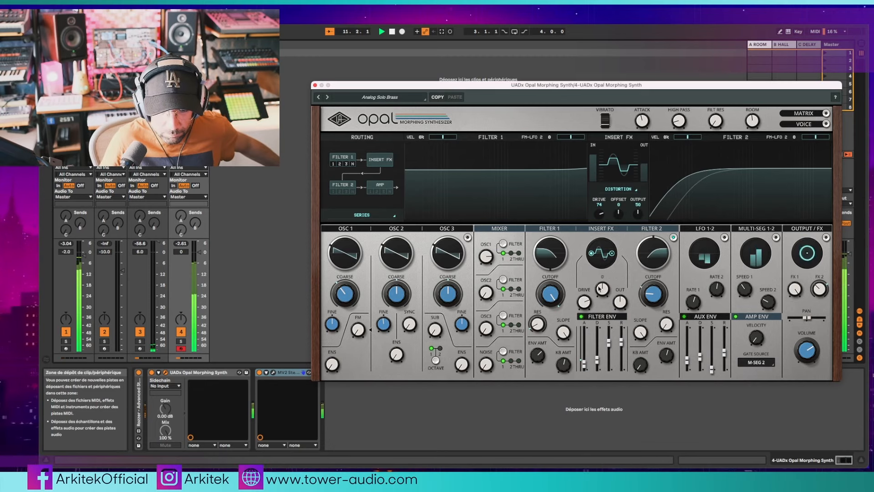
pyautogui.moveTo(602, 289); pyautogui.dragTo(554, 242)
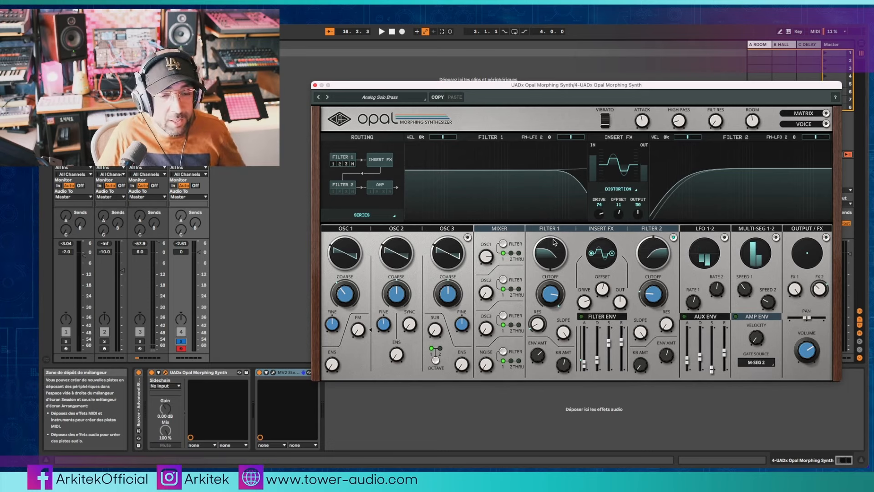
# Step: Open the preset browser, keep it in view, and examine its Genre, Type, Description and All tag categories
pyautogui.click(394, 98)
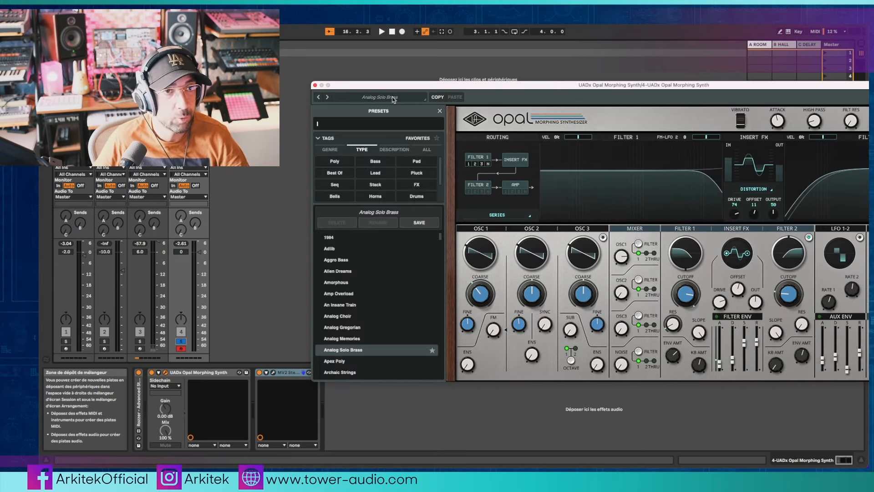
pyautogui.moveTo(510, 86); pyautogui.dragTo(402, 146)
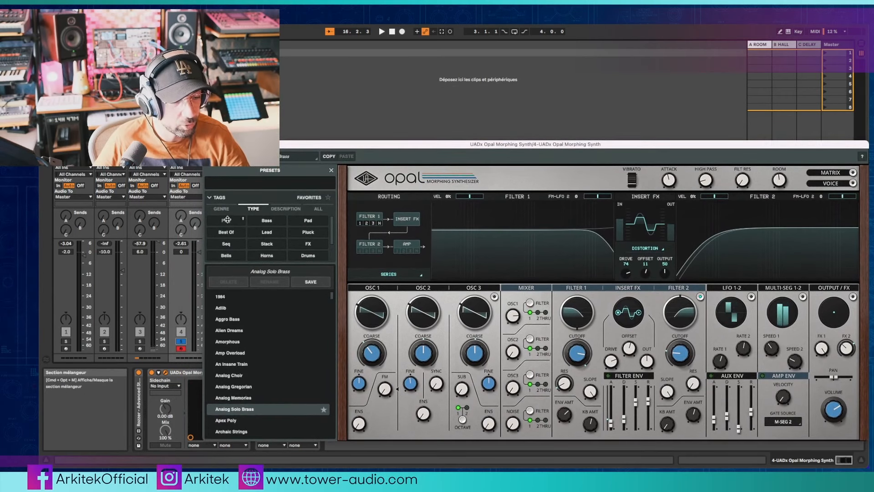
pyautogui.click(285, 209)
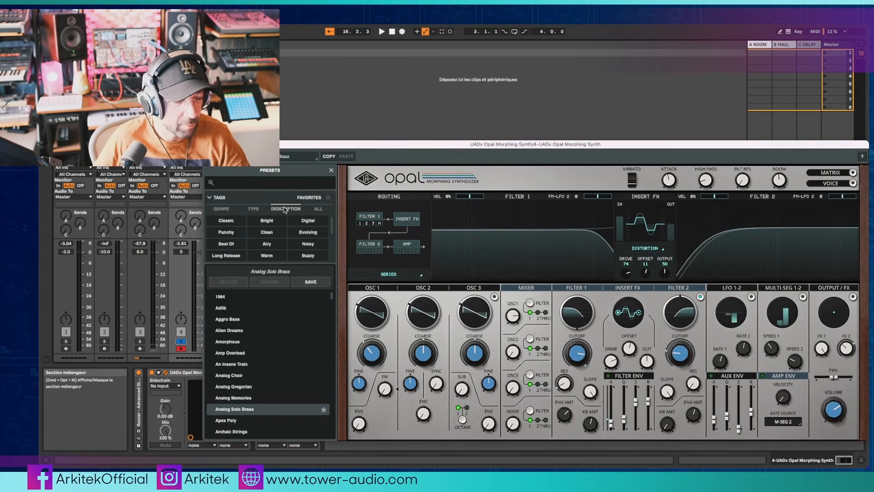
pyautogui.click(222, 209)
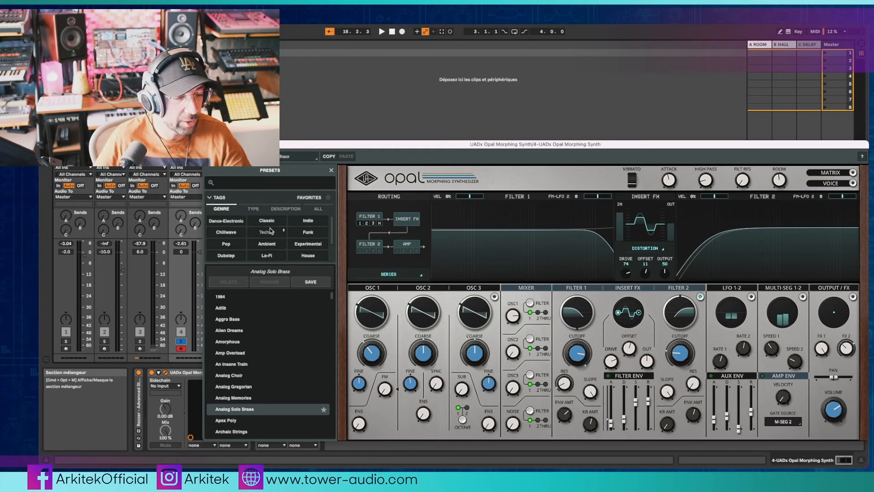
pyautogui.click(253, 209)
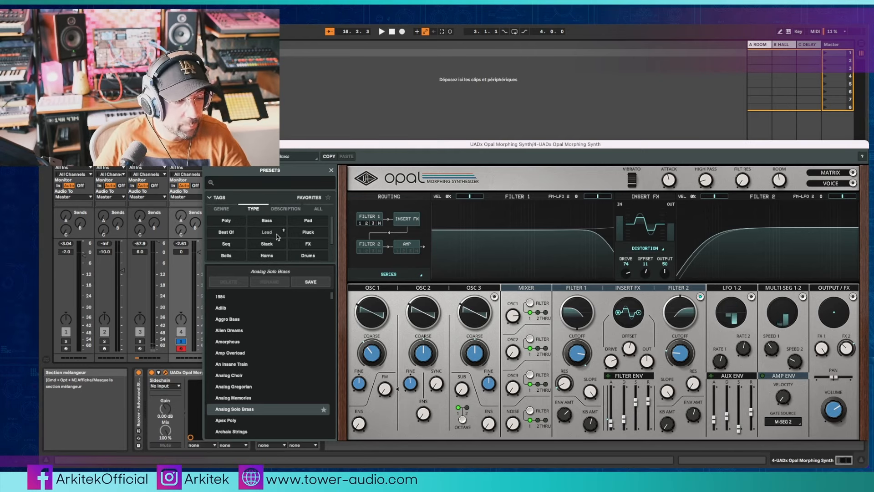
pyautogui.click(285, 209)
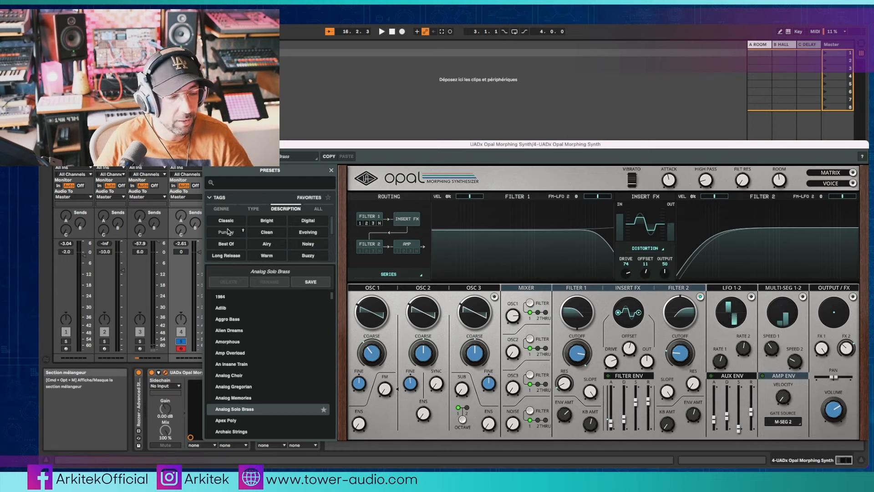
pyautogui.click(318, 209)
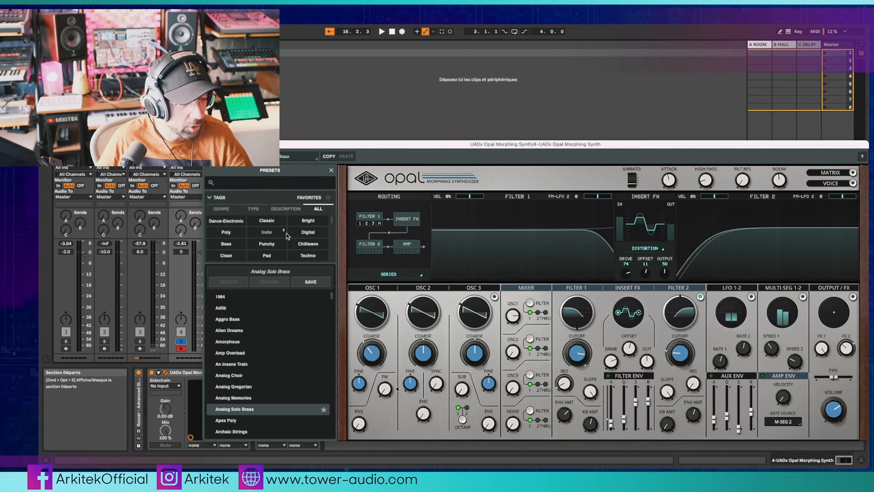
# Step: Filter the presets by the Techno, Punchy and Warm tags and load the Juicier preset
pyautogui.scroll(-1, 273, 231)
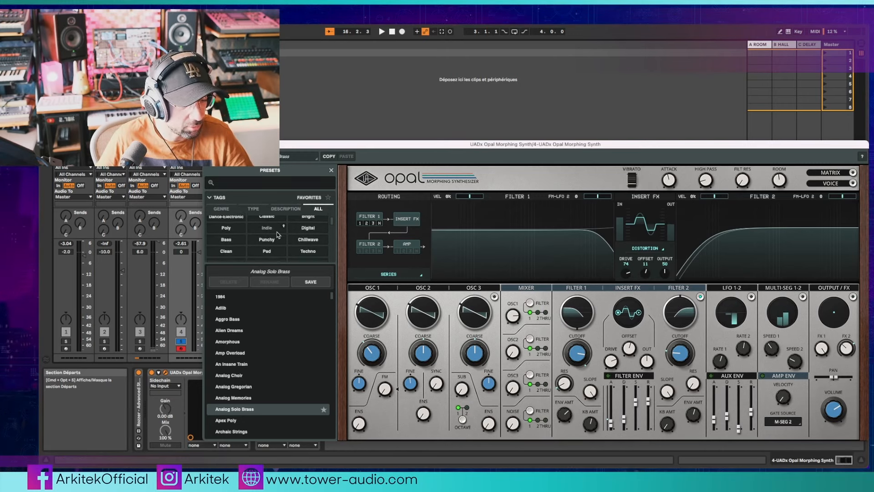
pyautogui.click(313, 253)
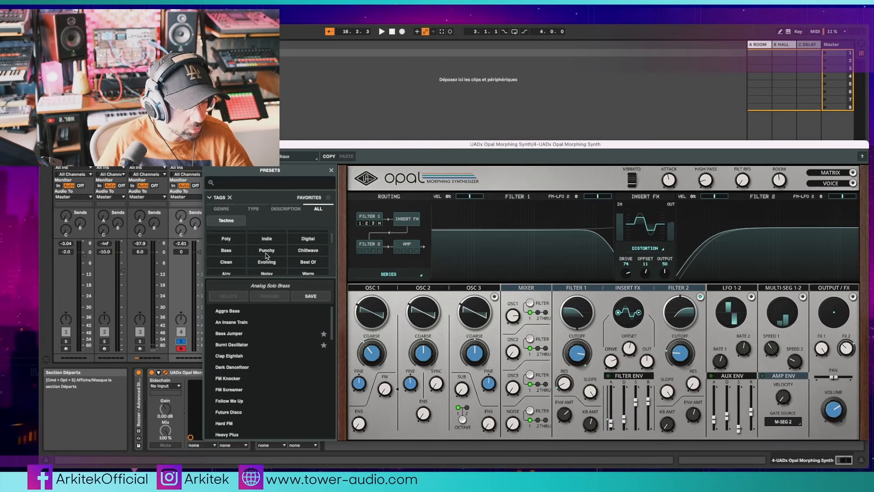
pyautogui.click(267, 251)
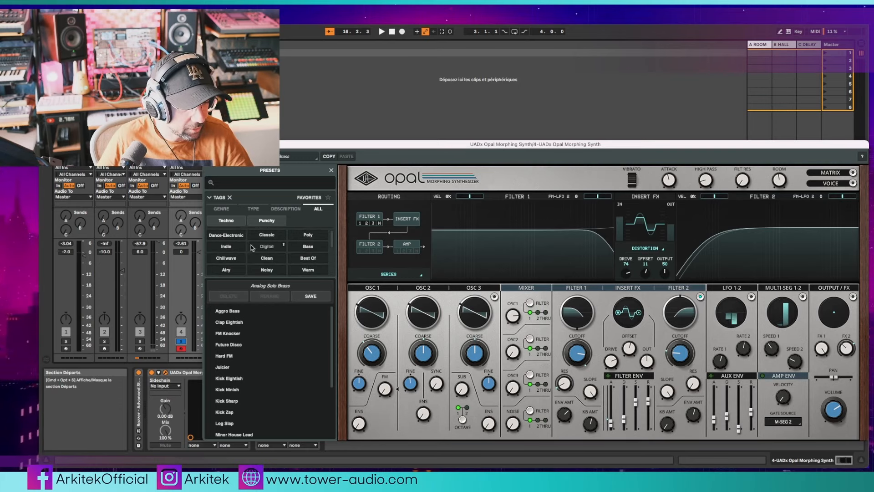
pyautogui.scroll(-1, 272, 251)
pyautogui.scroll(-3, 272, 248)
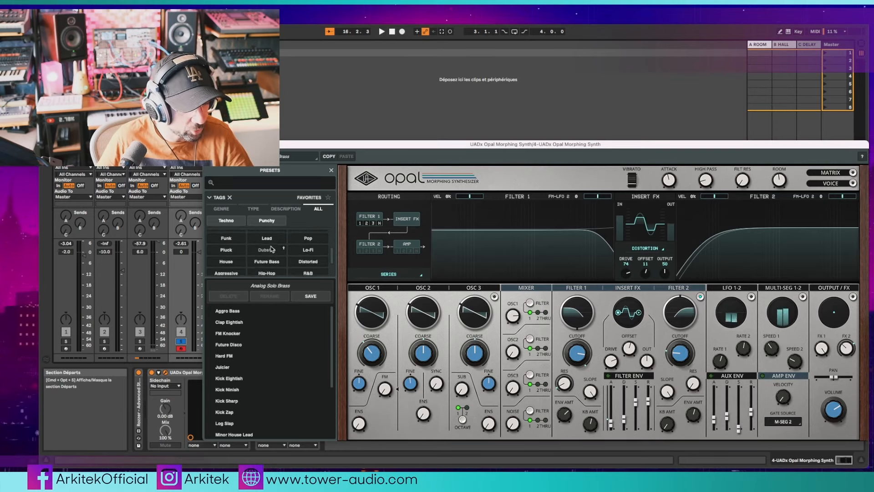
pyautogui.click(308, 234)
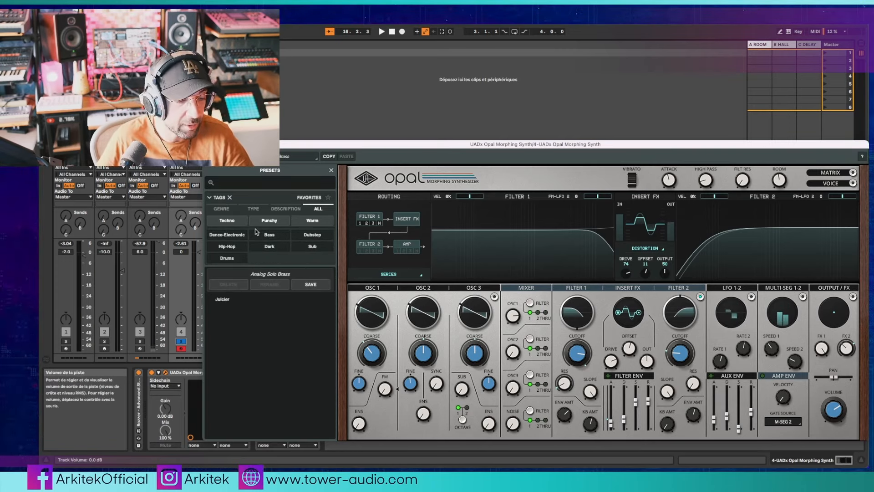
pyautogui.click(222, 299)
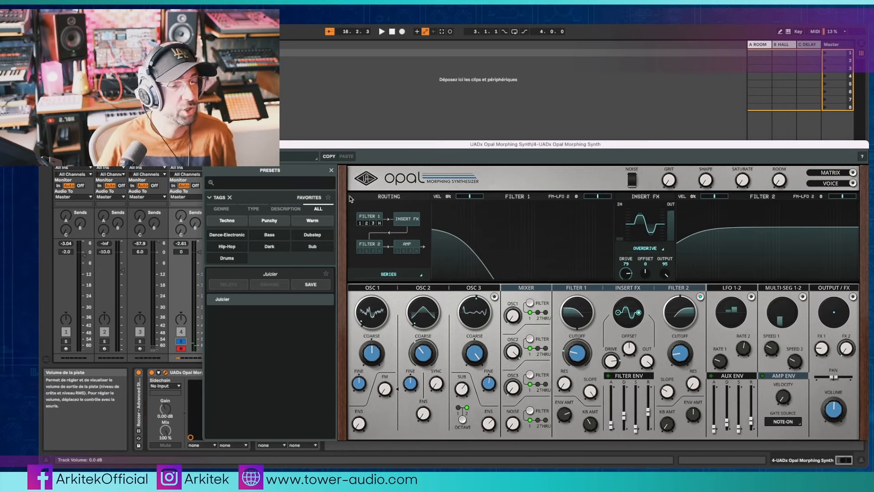
# Step: Replace the Warm tag filter with Clean and load the Nordik preset
pyautogui.click(312, 220)
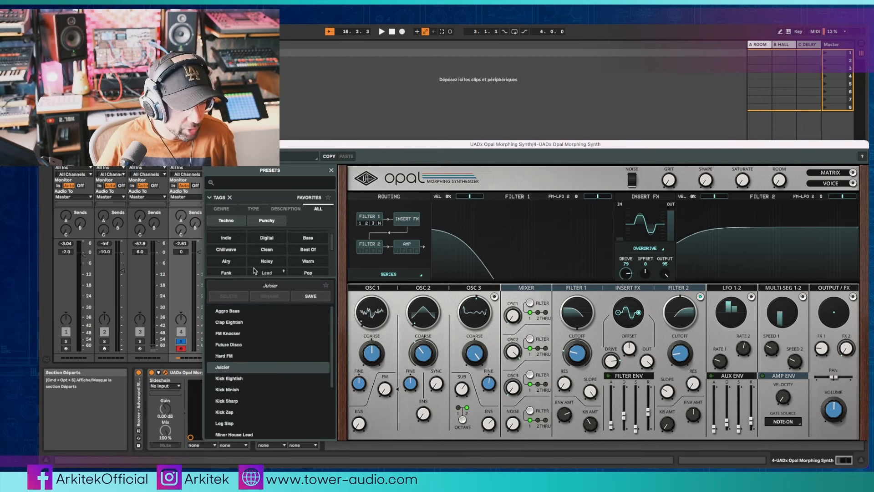
pyautogui.click(269, 256)
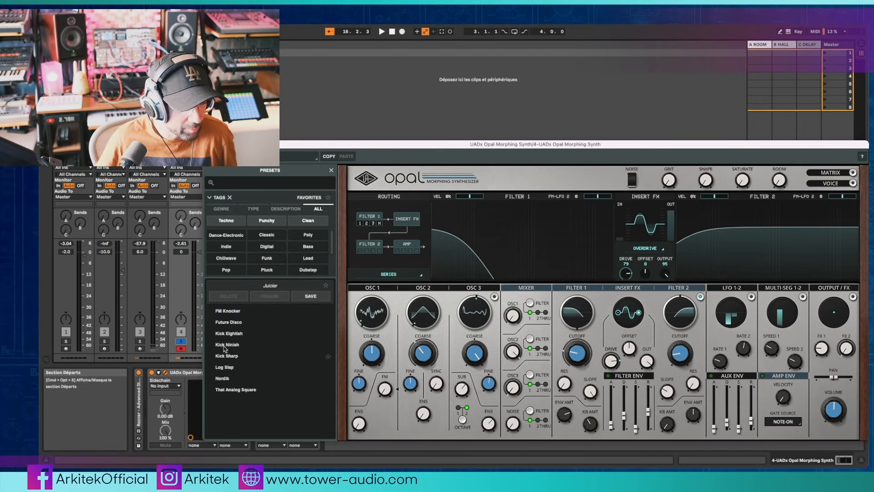
pyautogui.click(225, 379)
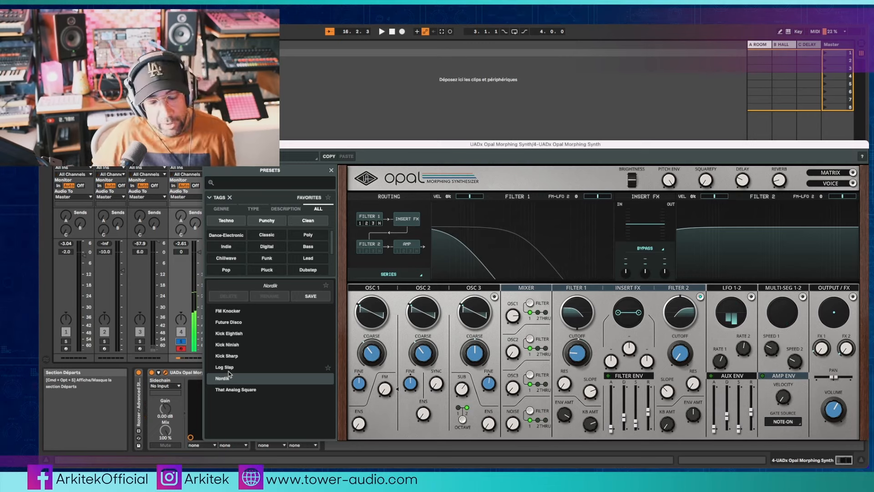
# Step: Remove the Clean, Punchy and Techno tag filters from the preset browser
pyautogui.click(311, 222)
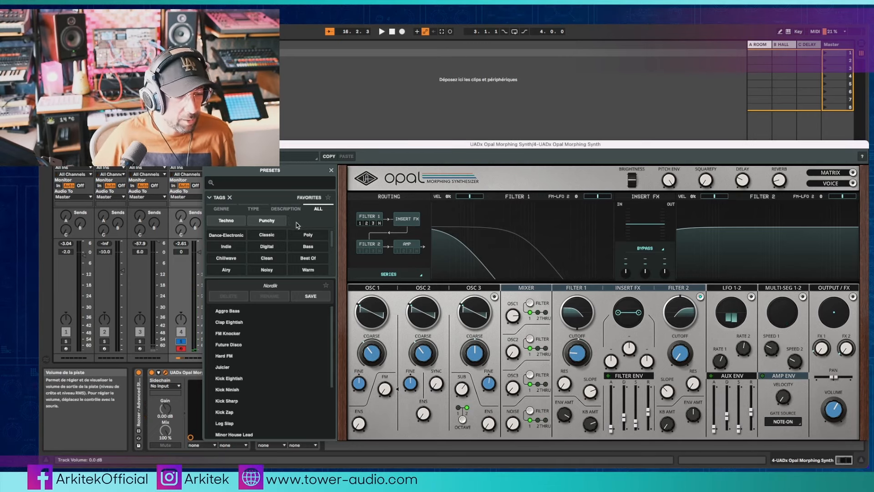
pyautogui.click(261, 225)
pyautogui.click(235, 222)
# Step: Examine the complete tag list and the unfiltered preset list, including the genre and type tags
pyautogui.scroll(-10, 283, 239)
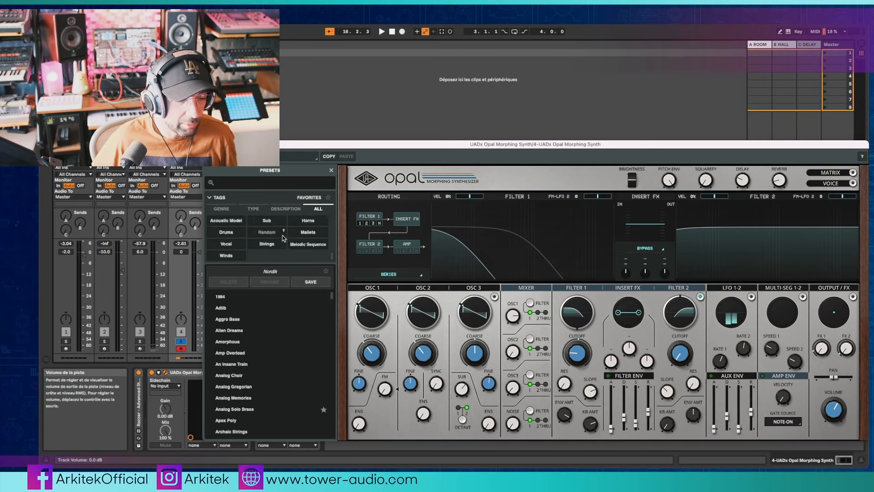
pyautogui.scroll(10, 284, 238)
pyautogui.scroll(-5, 283, 351)
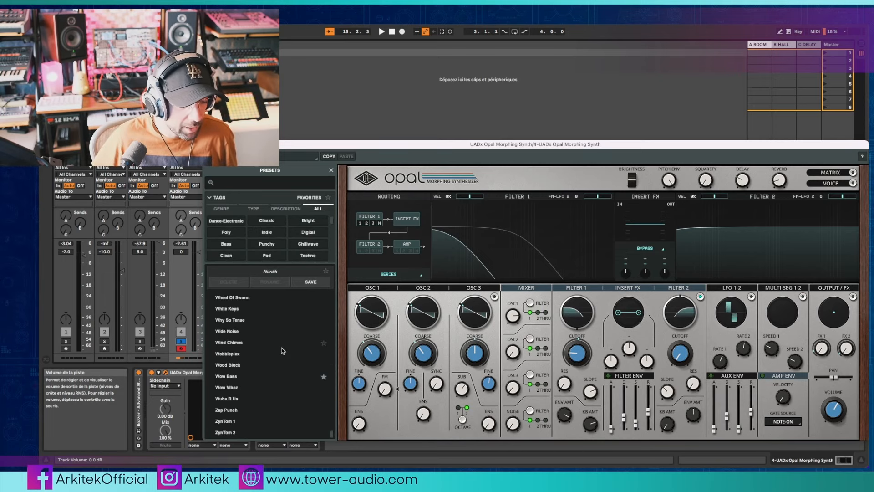
pyautogui.scroll(5, 282, 350)
pyautogui.scroll(-20, 283, 350)
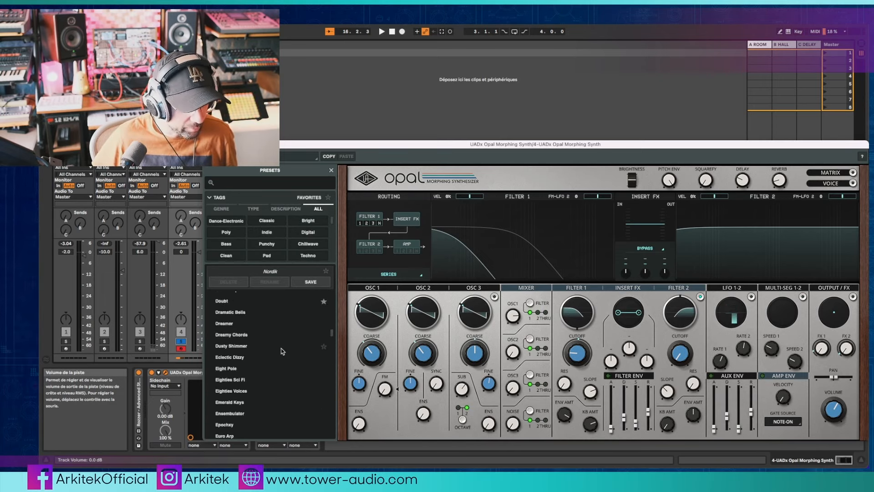
pyautogui.scroll(20, 283, 348)
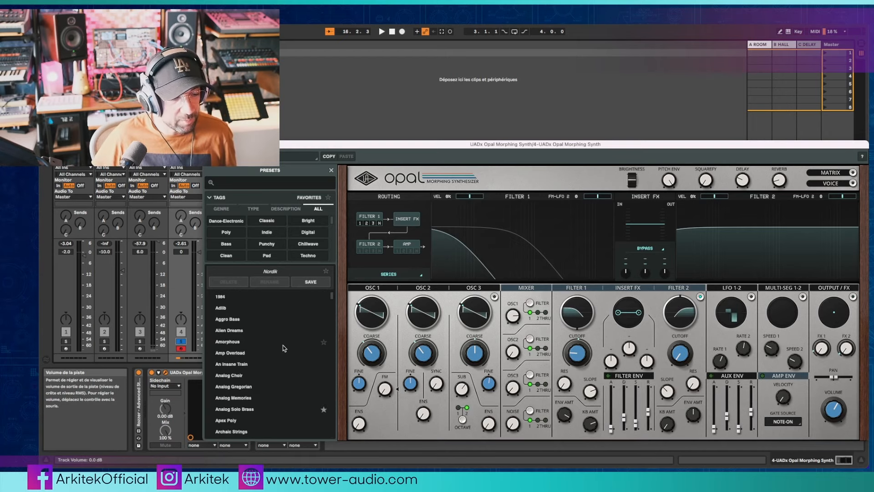
pyautogui.scroll(-2, 319, 364)
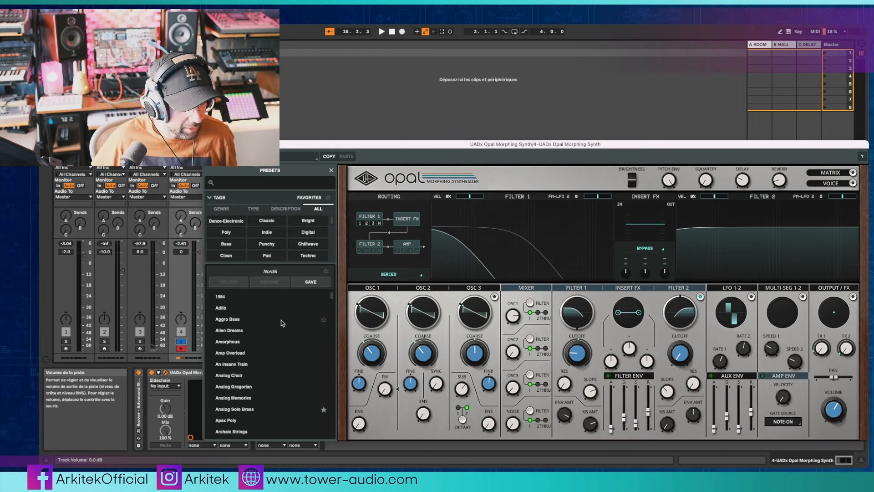
pyautogui.scroll(-6, 277, 324)
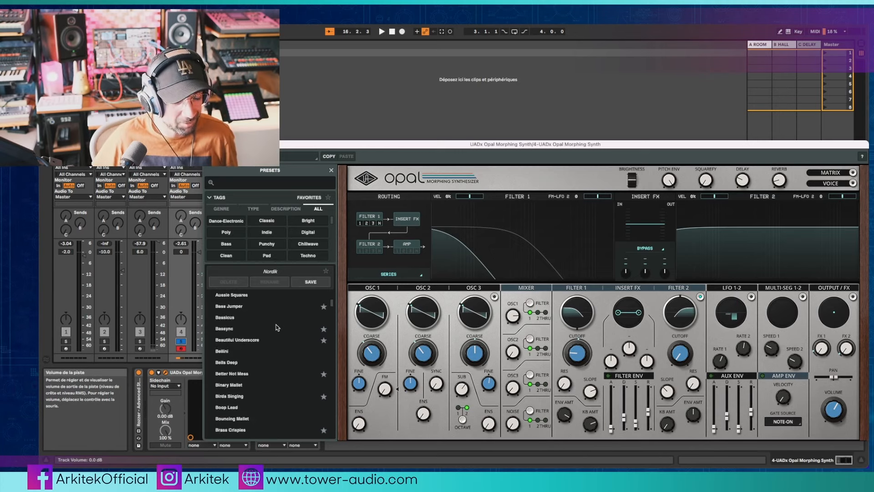
pyautogui.scroll(-20, 278, 327)
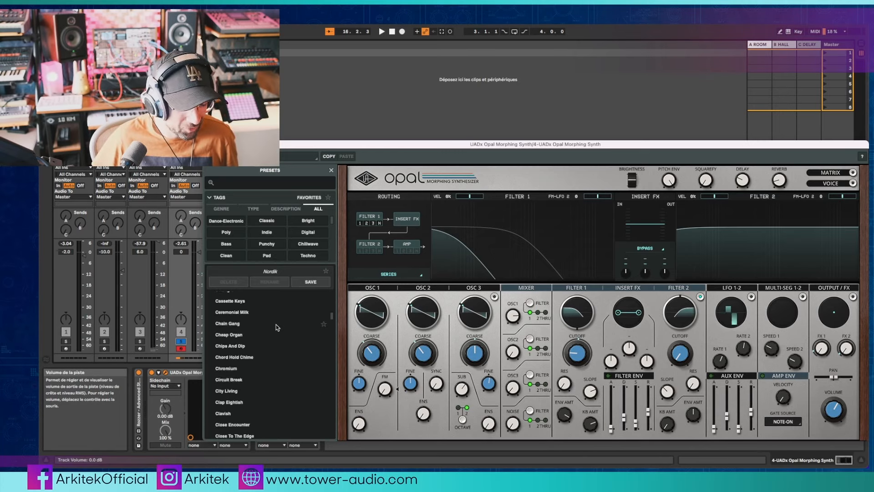
pyautogui.scroll(20, 276, 326)
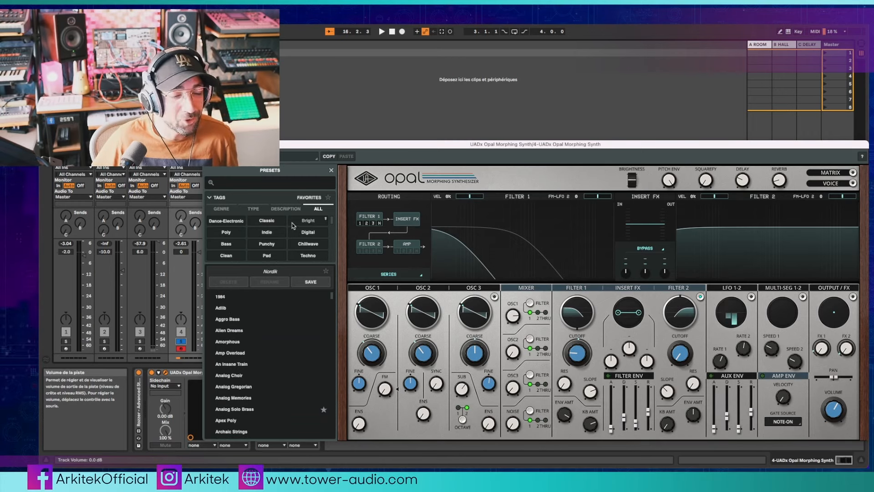
pyautogui.scroll(-8, 311, 342)
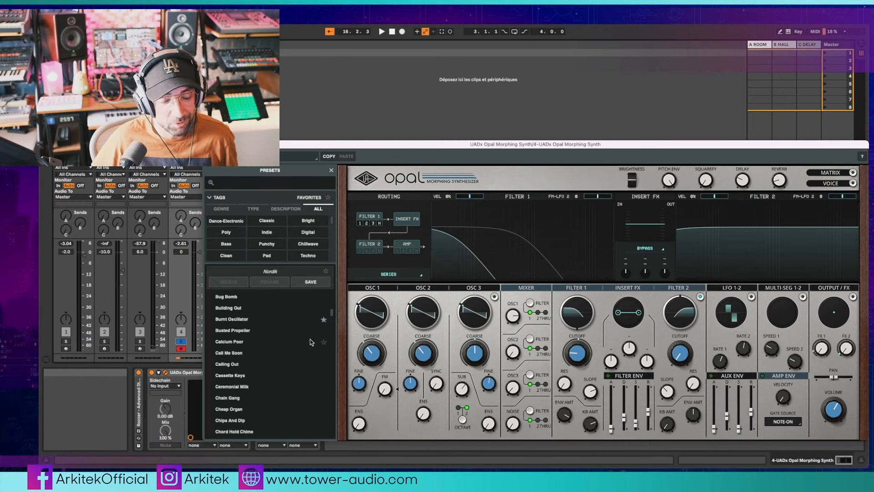
pyautogui.scroll(8, 303, 341)
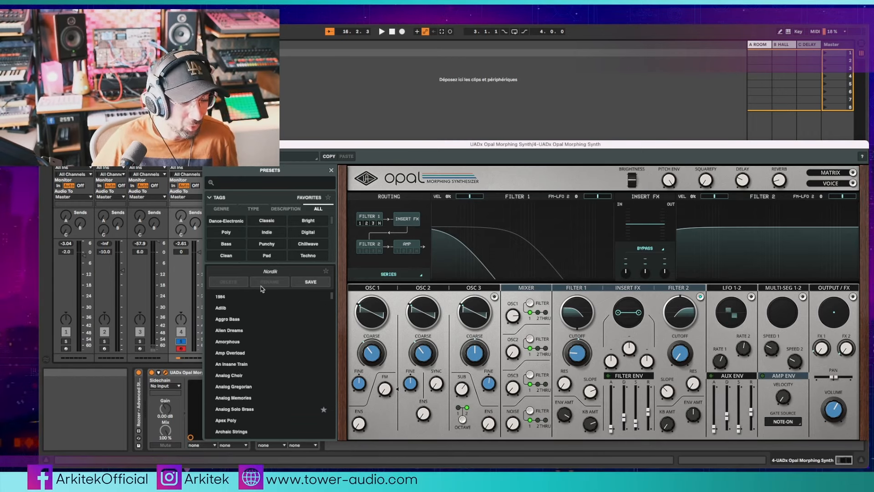
pyautogui.click(222, 208)
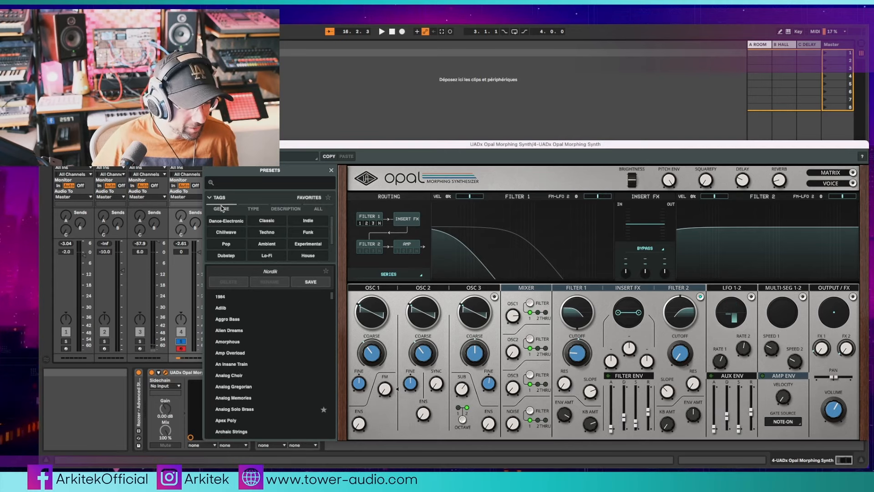
pyautogui.click(254, 209)
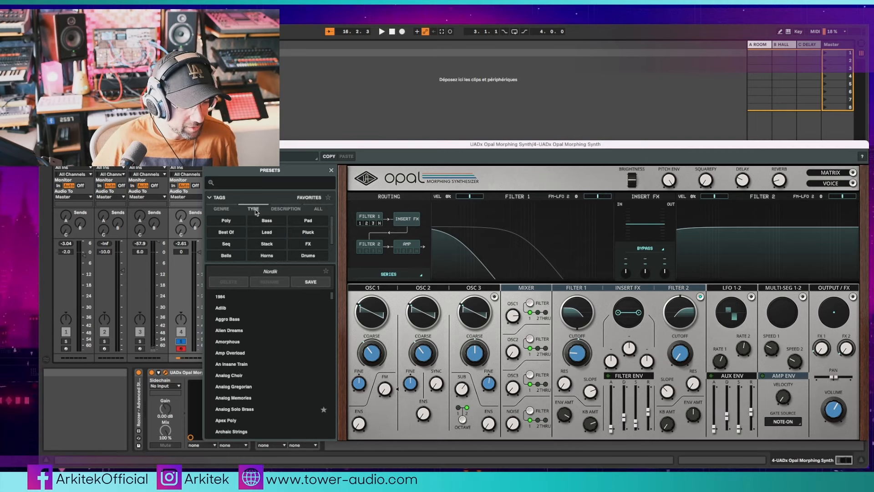
# Step: Look through the presets tagged Best Of and clear that tag filter
pyautogui.click(217, 233)
pyautogui.scroll(-10, 300, 335)
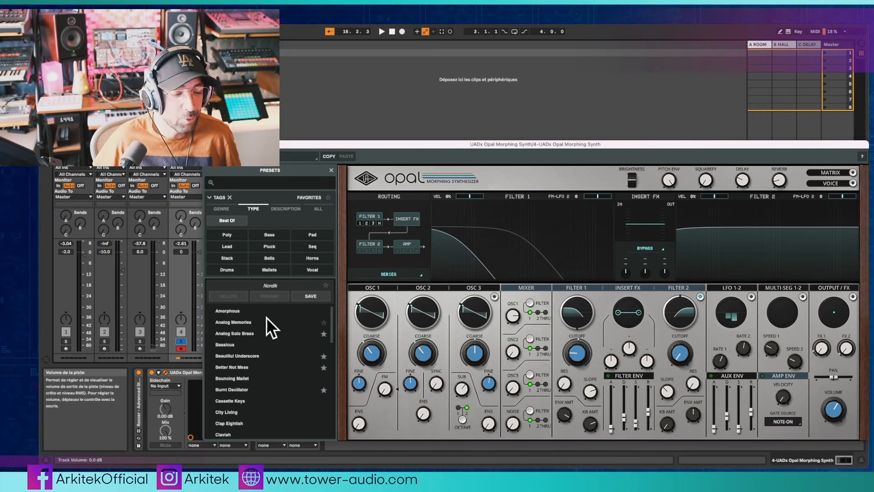
pyautogui.scroll(4, 271, 323)
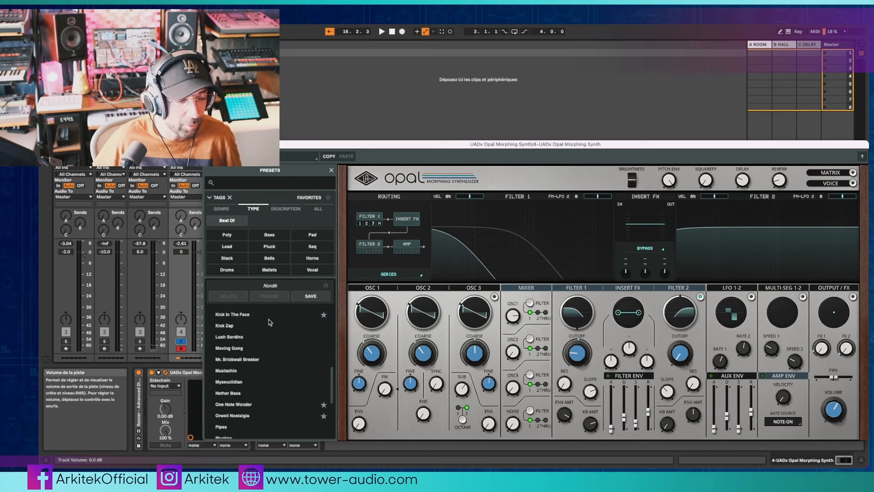
pyautogui.click(223, 221)
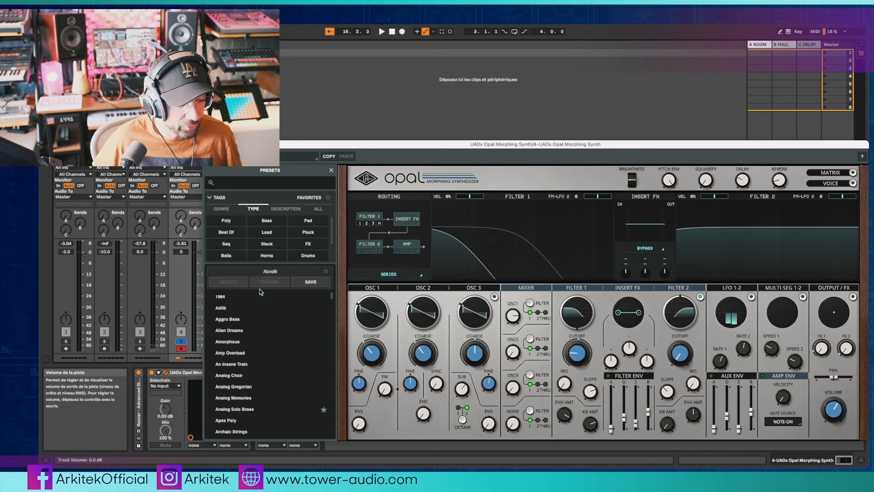
# Step: Restrict the preset browser to favorite presets and look through the filtered list
pyautogui.click(326, 271)
pyautogui.scroll(-5, 317, 332)
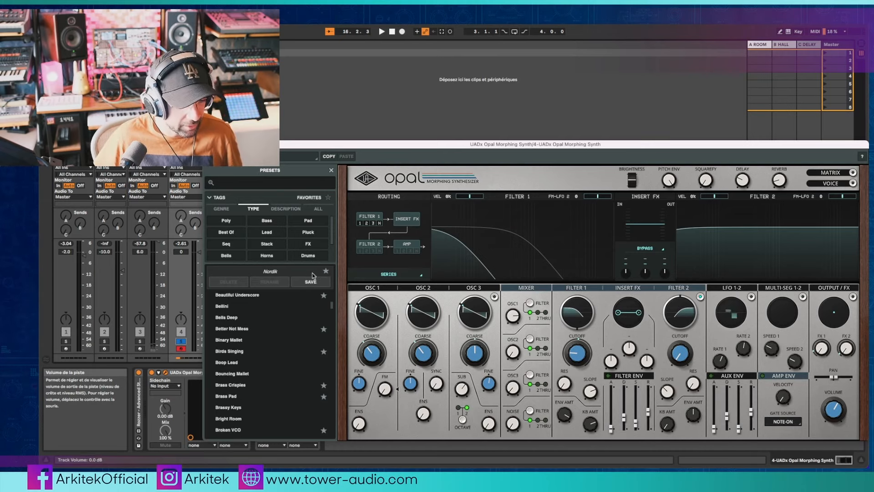
pyautogui.click(328, 198)
pyautogui.scroll(-3, 279, 336)
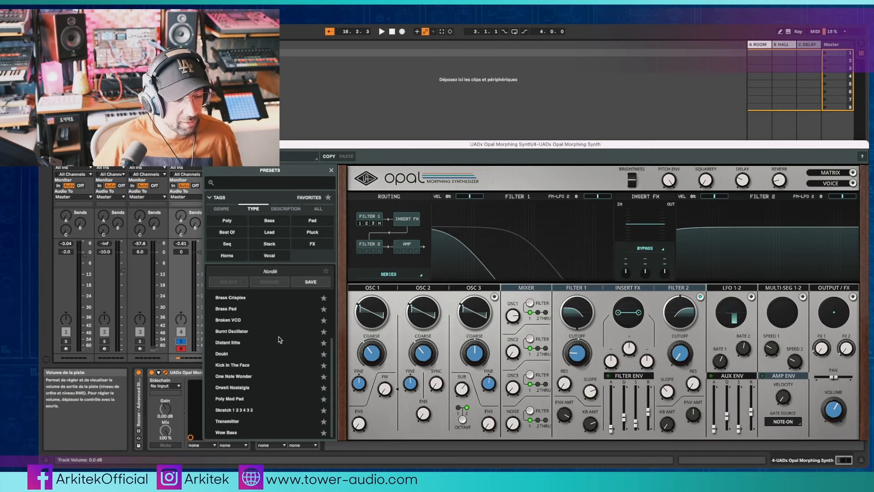
pyautogui.scroll(3, 279, 336)
pyautogui.scroll(-1, 282, 340)
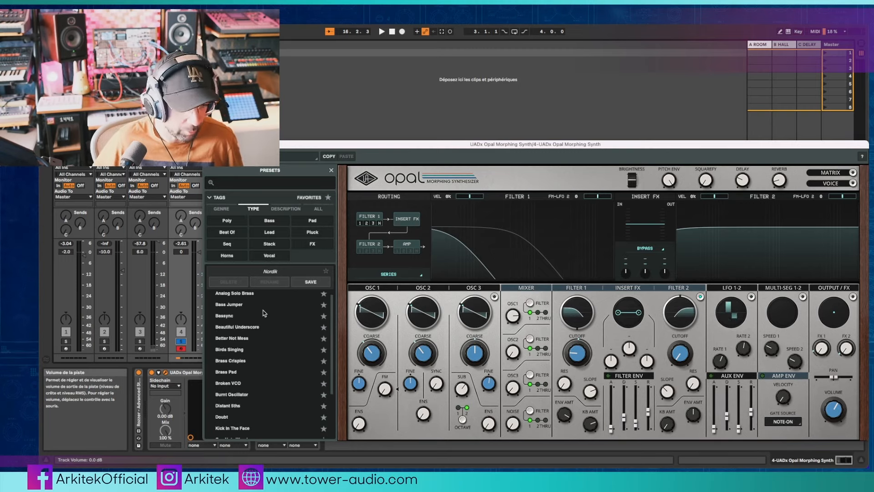
pyautogui.scroll(1, 264, 313)
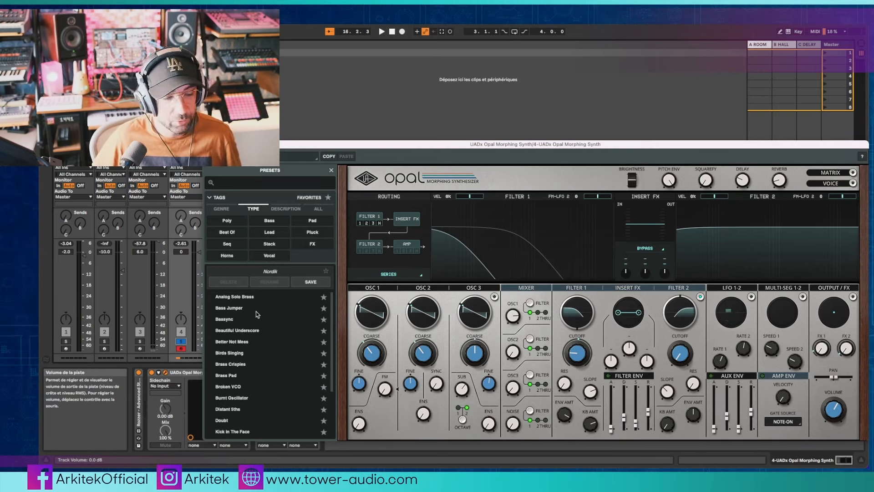
# Step: Audition the favorite presets Analog Solo Brass, Bass Jumper, Bassync and Beautiful Underscore one after another
pyautogui.click(250, 297)
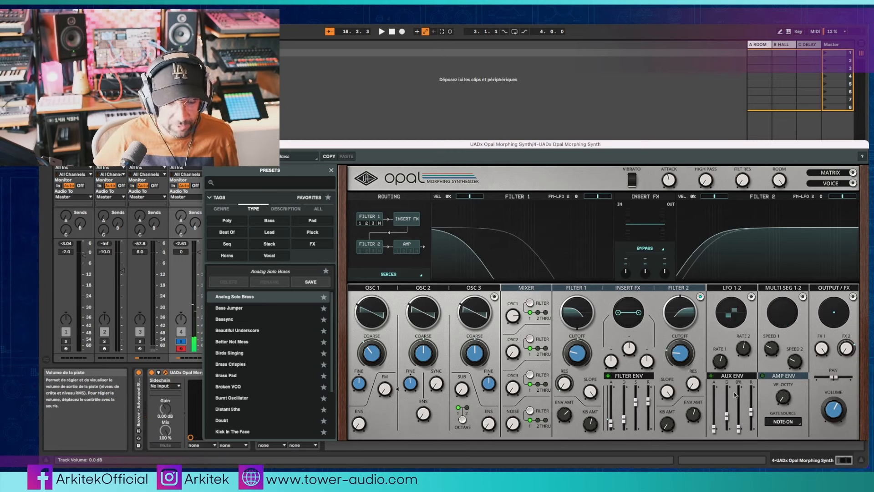
pyautogui.moveTo(497, 390)
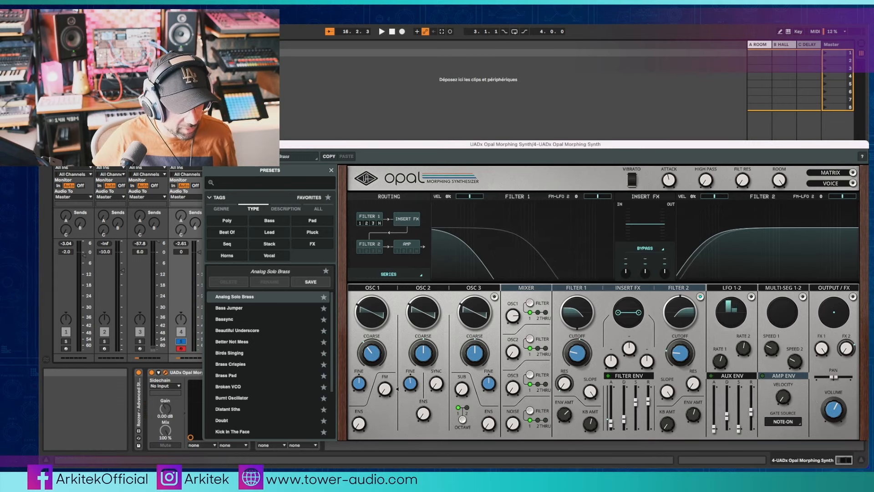
pyautogui.press('Down')
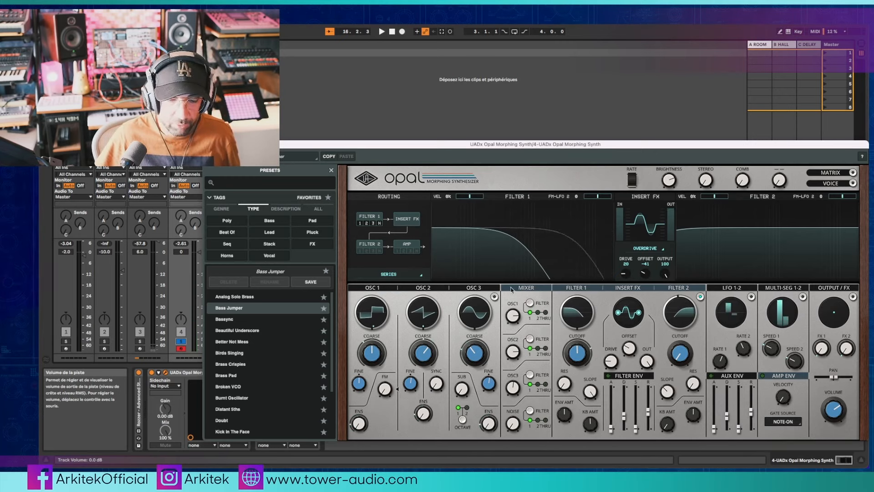
pyautogui.click(253, 319)
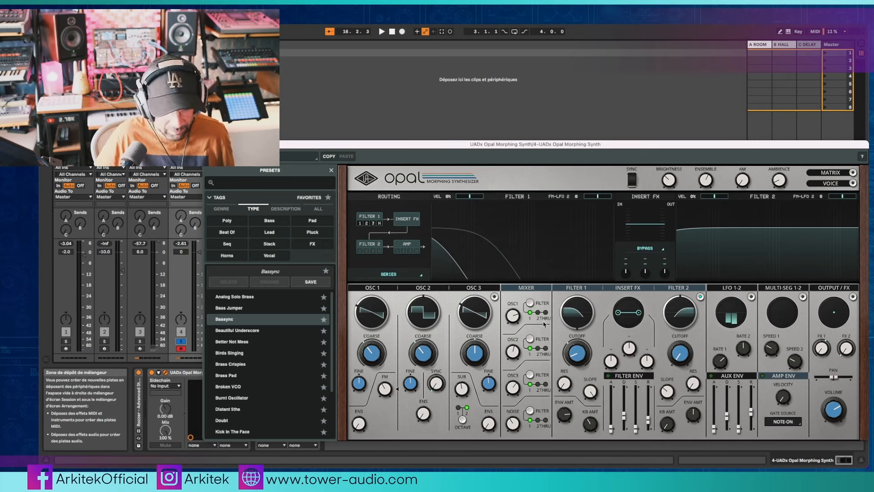
pyautogui.click(274, 331)
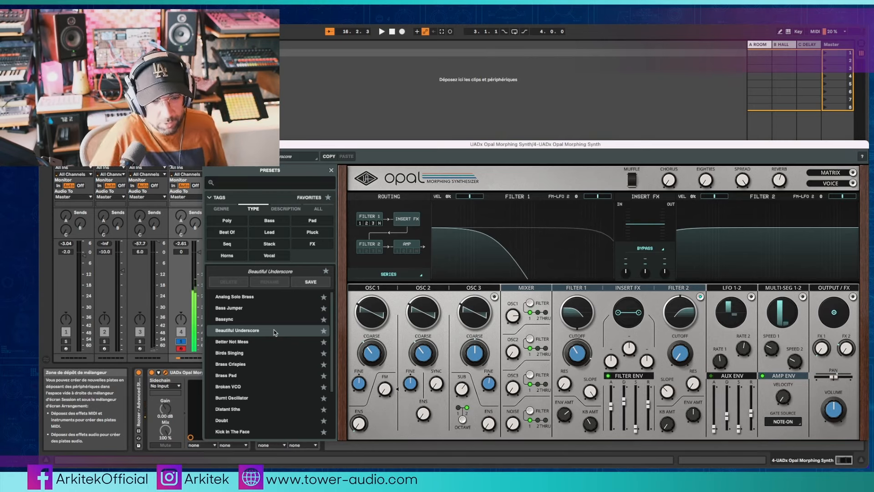
# Step: Audition the presets Better Not Mess, Birds Singing, Brass Crispies and Brass Pad in turn
pyautogui.click(248, 342)
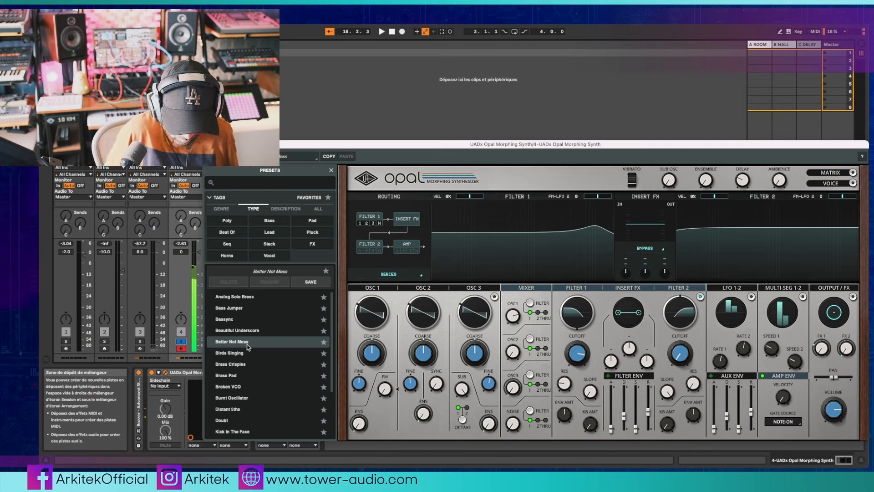
pyautogui.click(248, 353)
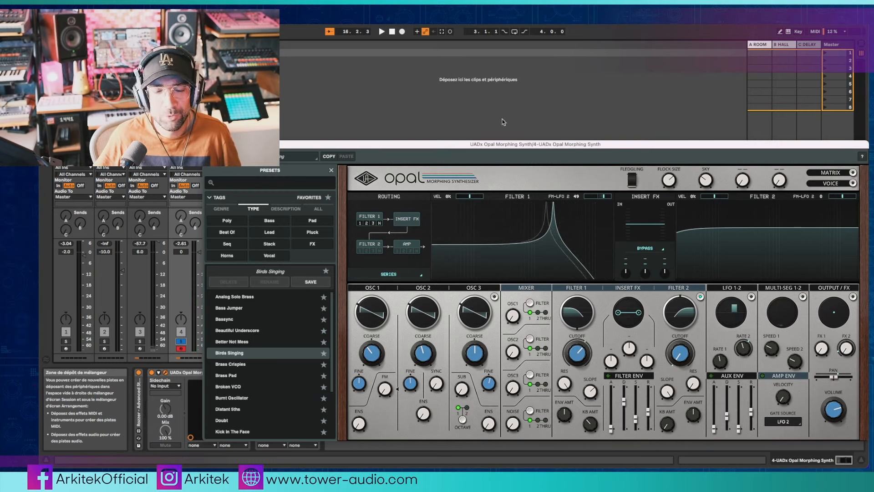
pyautogui.click(236, 364)
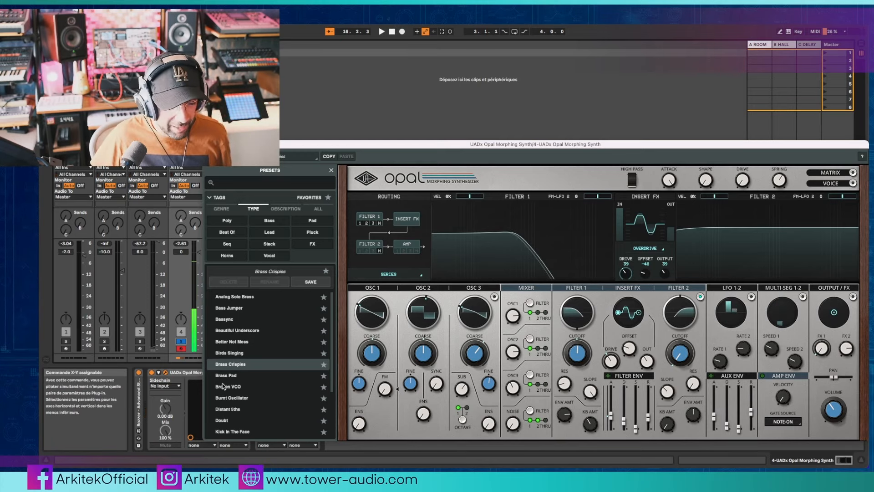
pyautogui.click(229, 377)
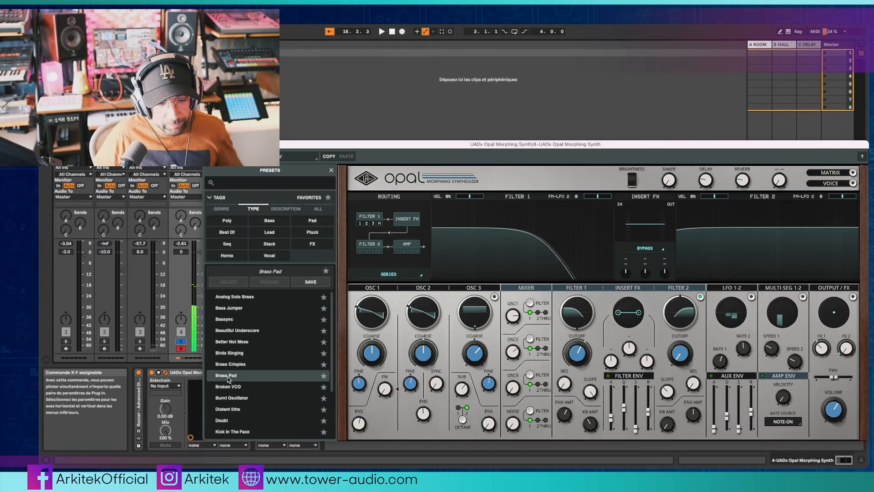
# Step: Audition the presets Broken VCO, Burnt Oscillator, Distant 5ths and Doubt in turn
pyautogui.click(246, 391)
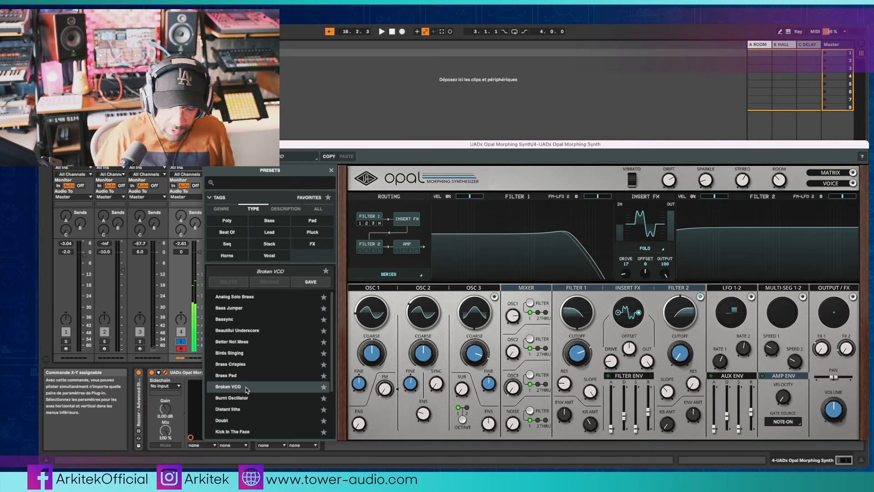
pyautogui.click(248, 397)
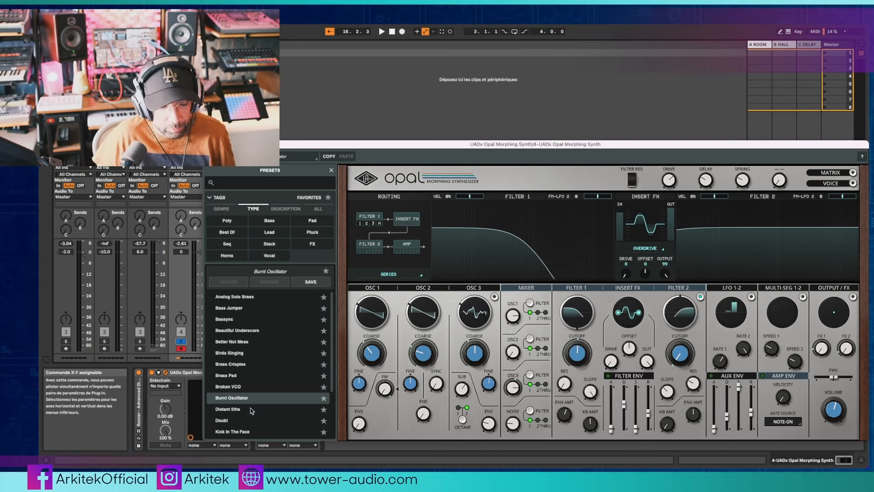
pyautogui.click(252, 412)
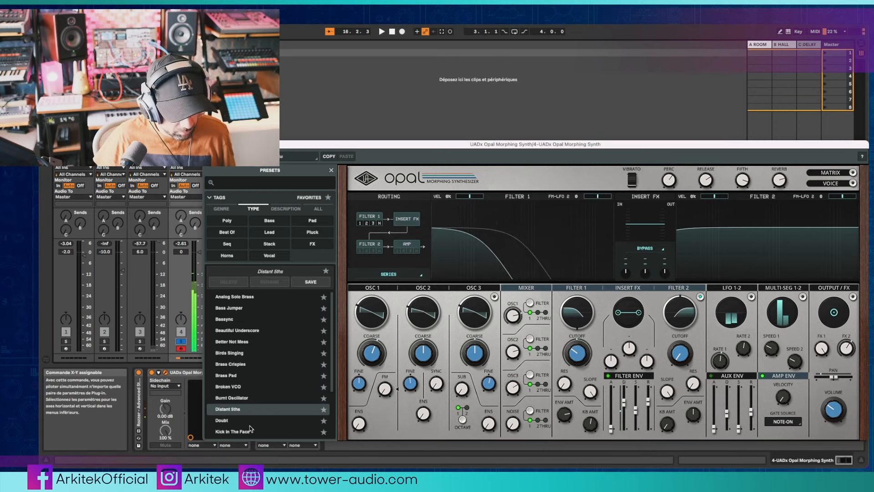
pyautogui.click(254, 420)
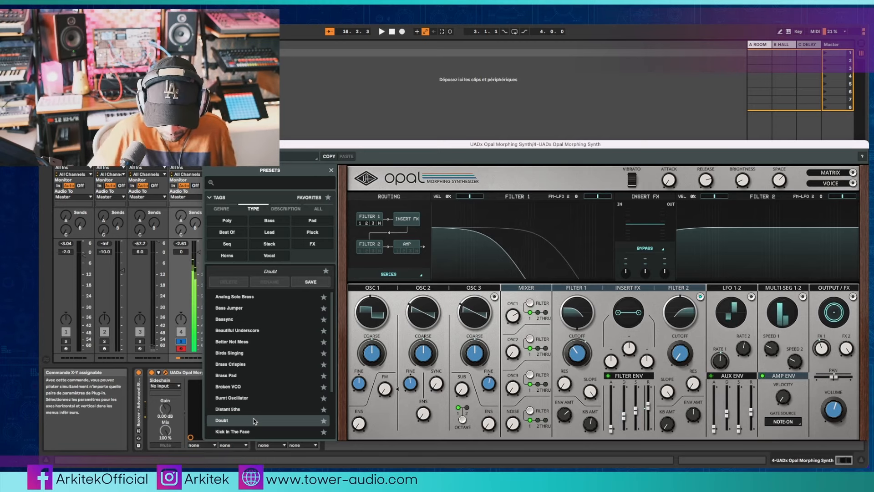
# Step: Load the Kick In The Face preset from the favorites and shift the synth window slightly
pyautogui.scroll(-3, 260, 415)
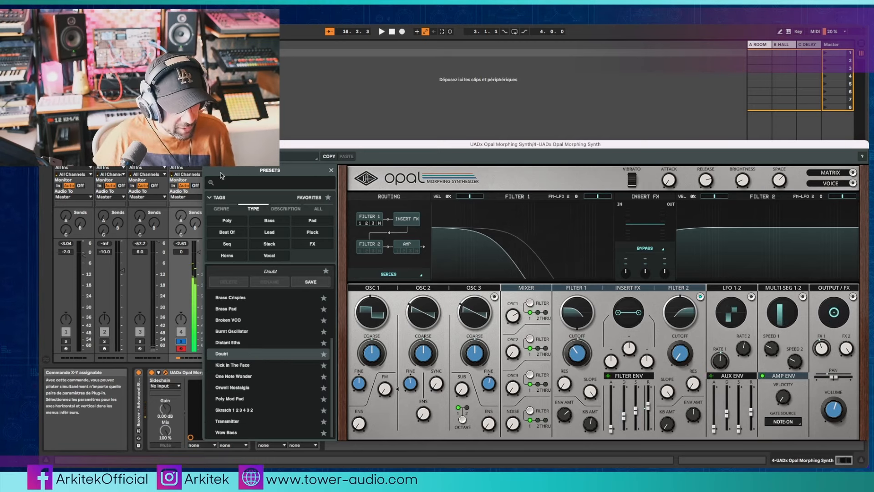
pyautogui.click(255, 365)
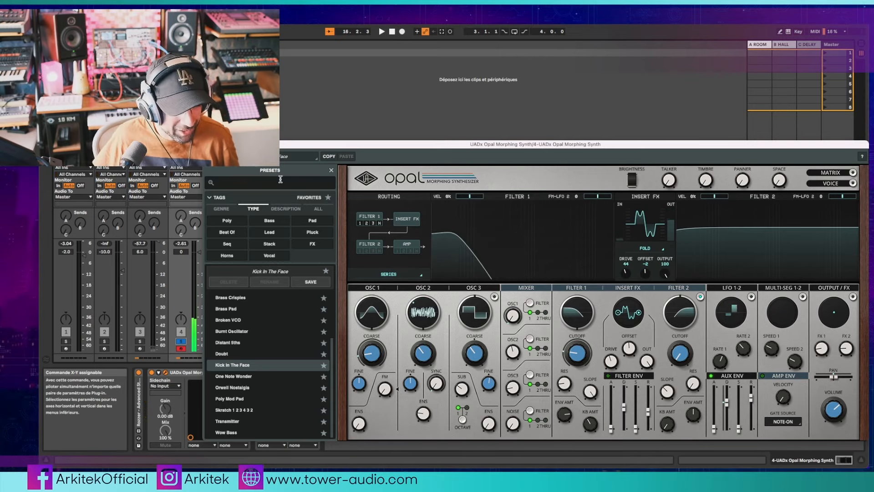
pyautogui.moveTo(355, 148); pyautogui.dragTo(355, 145)
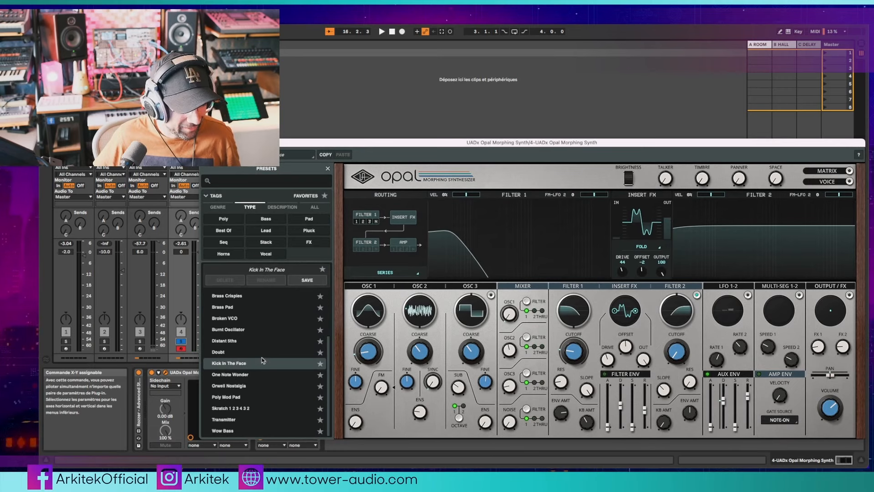
# Step: Load the One Note Wonder preset and display its Multi-Seg 1 modulation curve
pyautogui.click(258, 374)
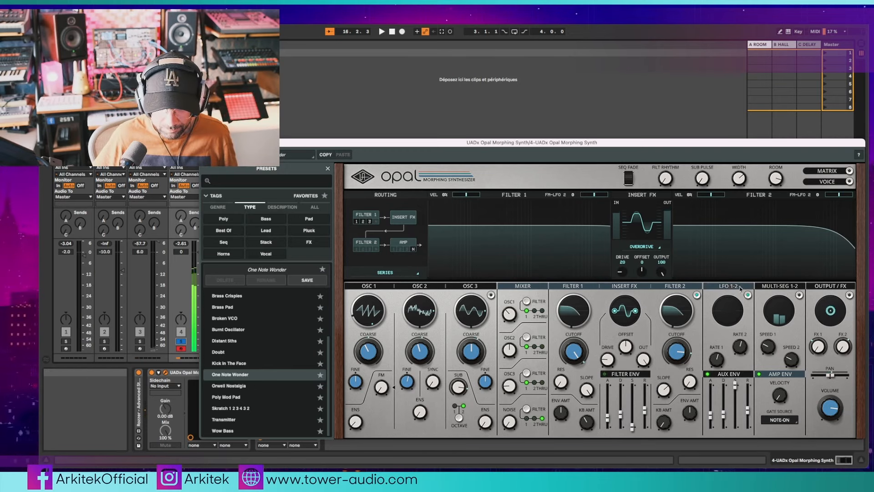
pyautogui.click(778, 286)
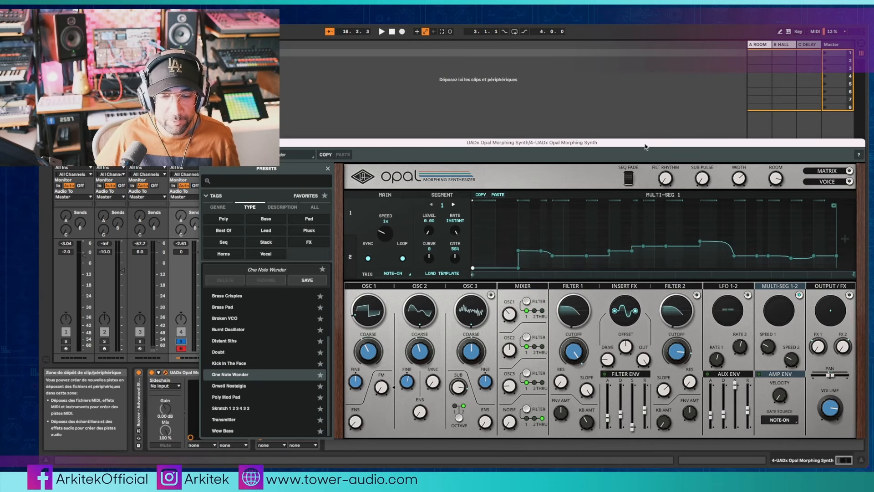
pyautogui.moveTo(644, 145); pyautogui.dragTo(635, 145)
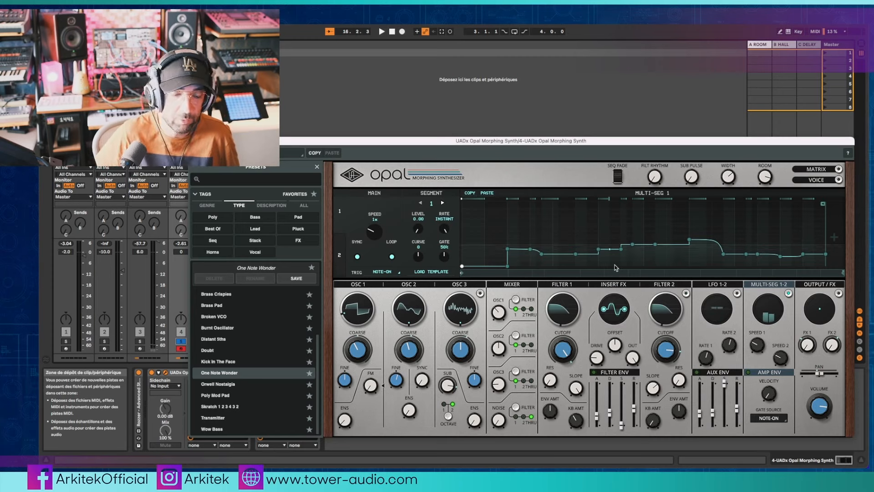
# Step: Audition the presets Orwell Nostalgia and Poly Mod Pad
pyautogui.click(247, 385)
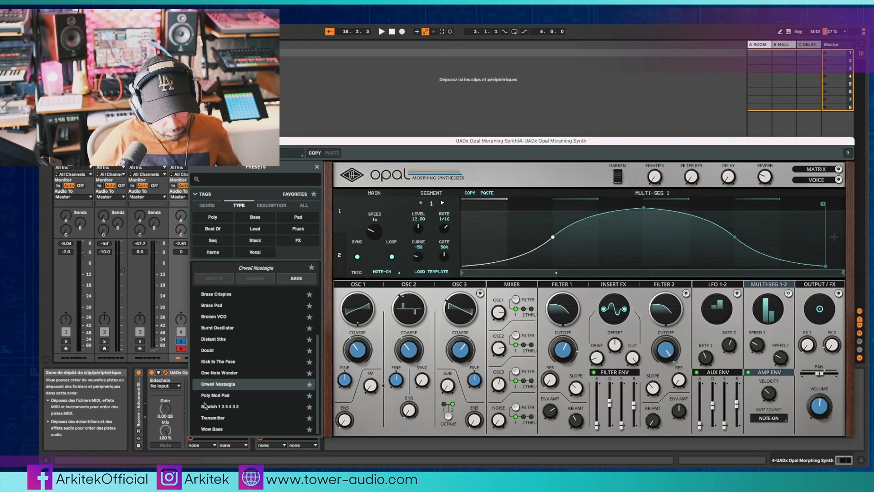
pyautogui.click(249, 396)
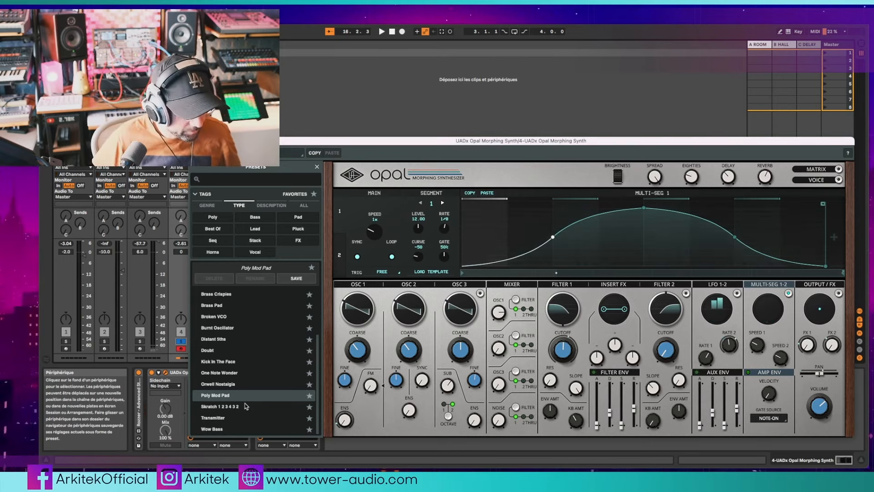
# Step: Load the Skratch 1 2 3 4 3 2 preset and examine its oscillator wavetables and Multi-Seg 1 curve
pyautogui.click(245, 406)
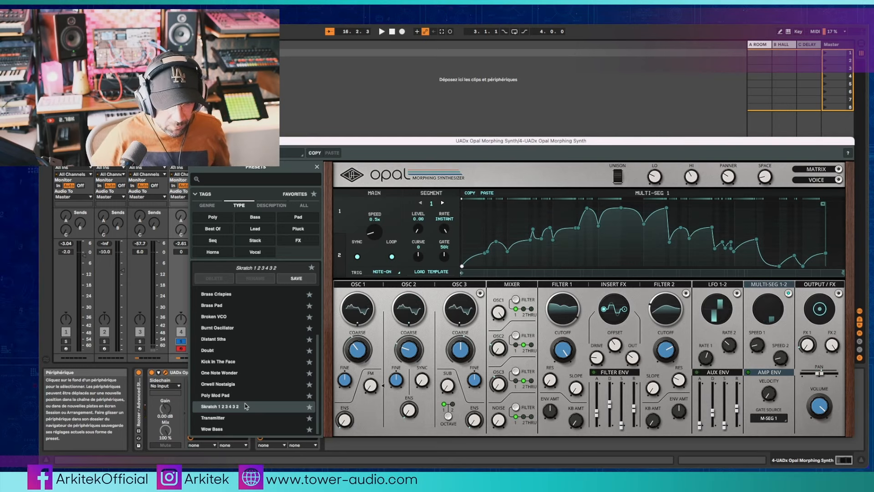
pyautogui.click(480, 293)
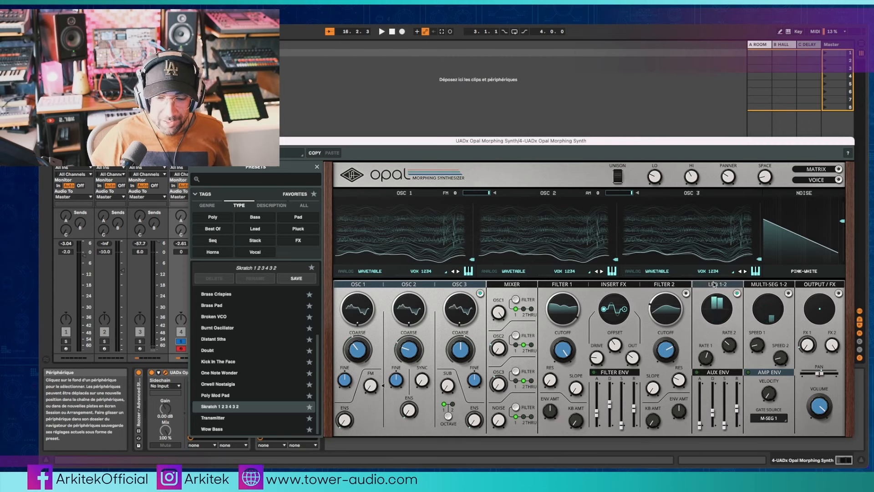
pyautogui.click(764, 285)
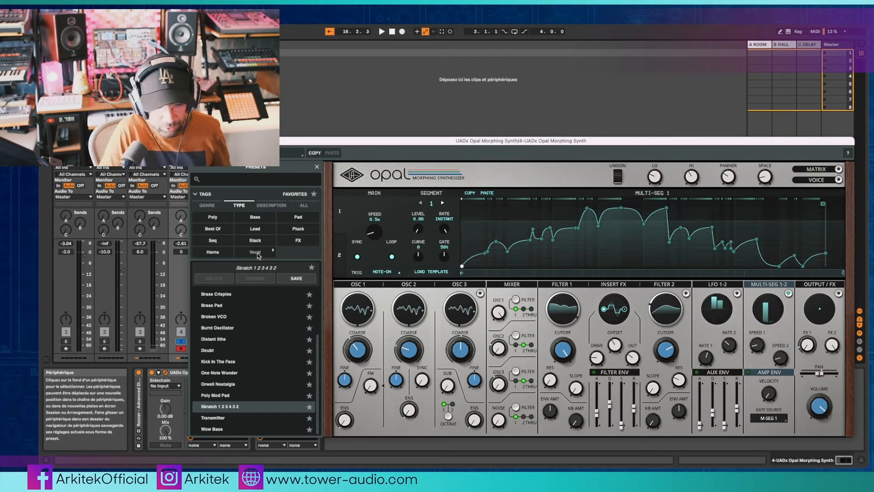
# Step: Audition the Transmitter preset, load Wow Bass and return to the start of the favorites list
pyautogui.click(216, 418)
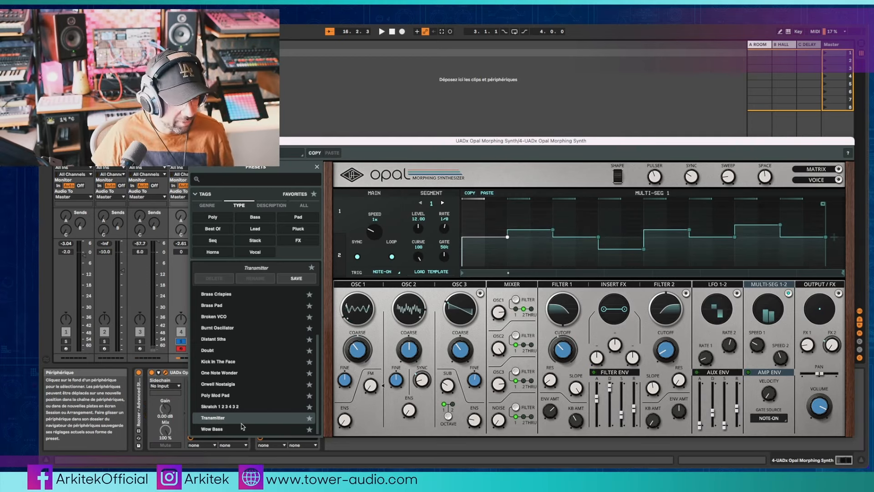
pyautogui.click(251, 429)
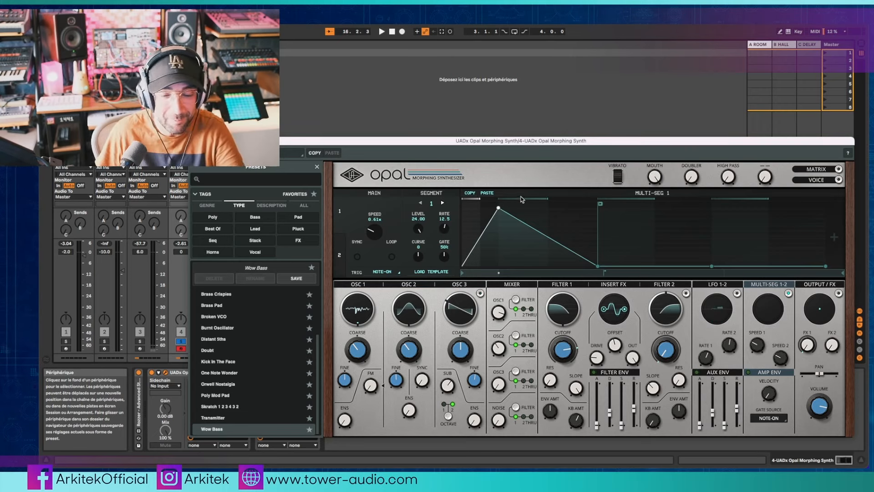
pyautogui.moveTo(523, 140); pyautogui.dragTo(518, 135)
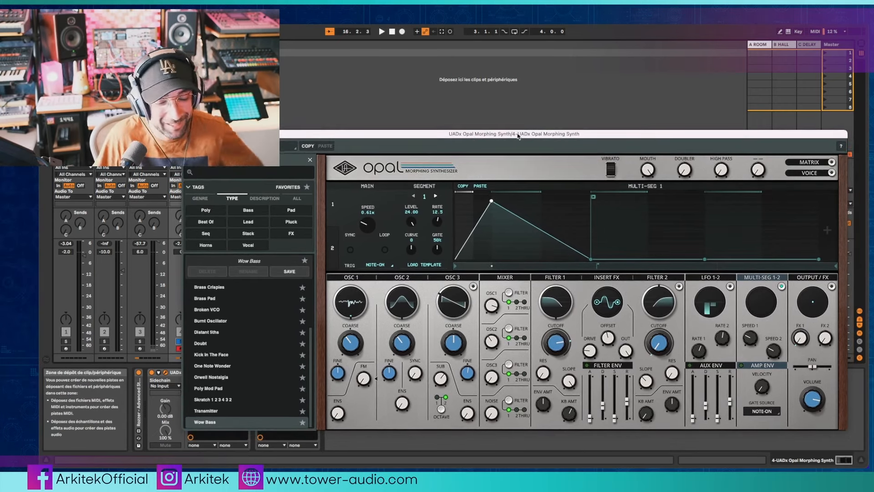
pyautogui.scroll(3, 270, 350)
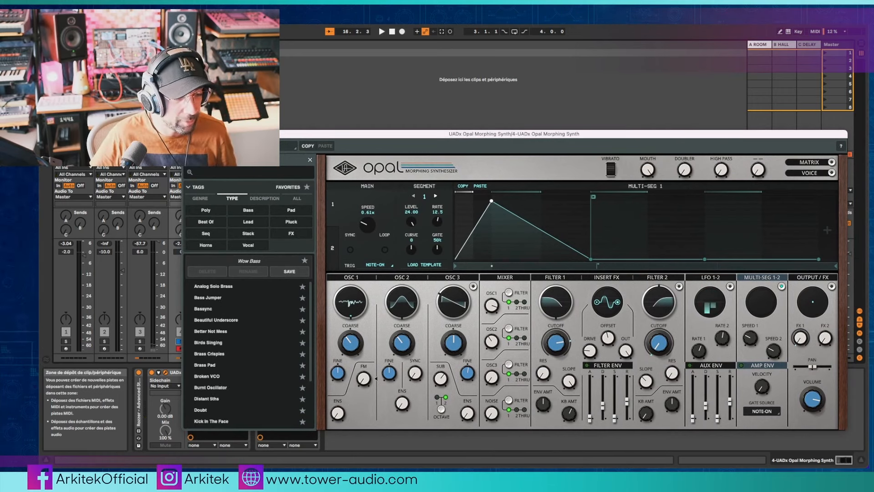
# Step: Load the Defaulter preset and close the preset browser
pyautogui.click(193, 145)
pyautogui.click(193, 146)
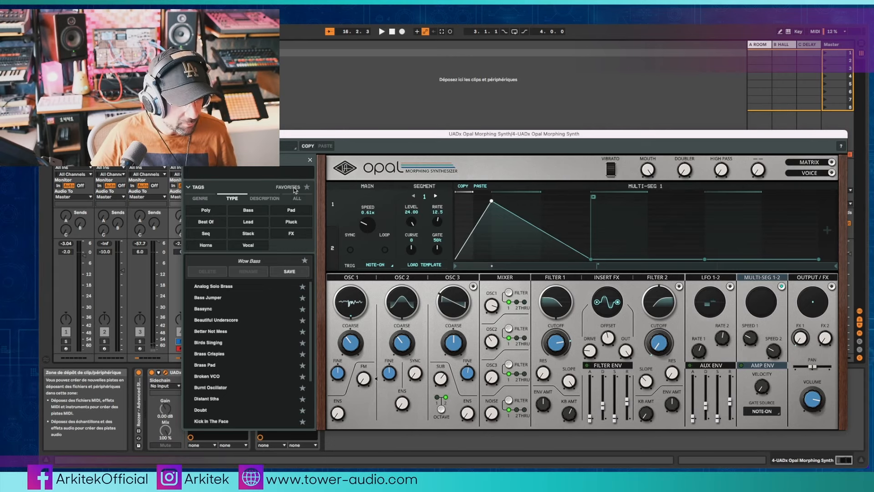
pyautogui.click(310, 160)
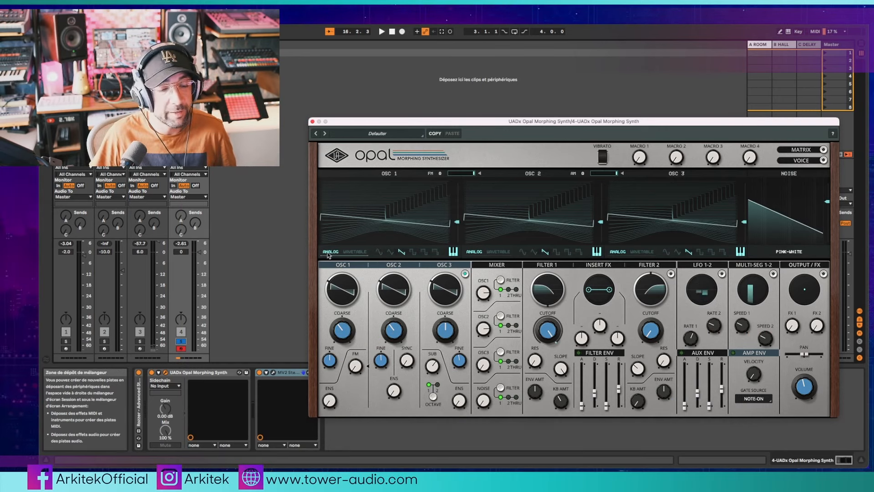
# Step: Step OSC 1's analog waveform through triangle, sawtooth, square and narrow pulse, and check the filter routing view
pyautogui.click(378, 252)
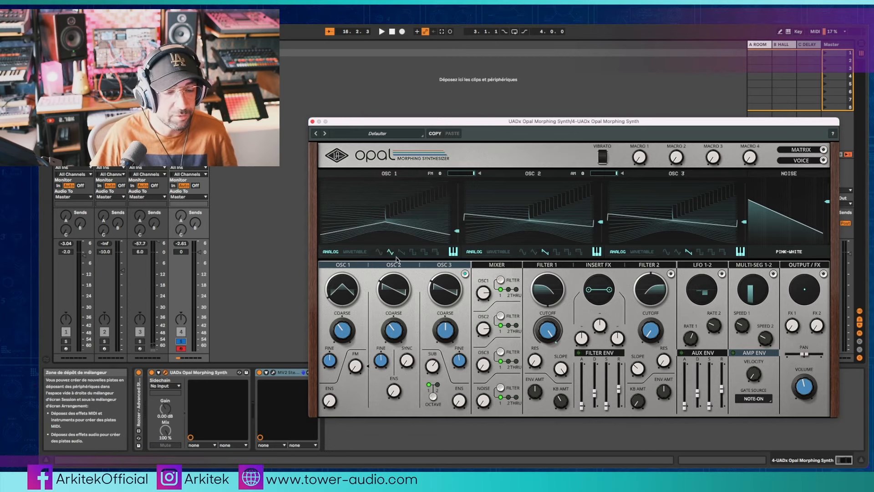
pyautogui.click(402, 252)
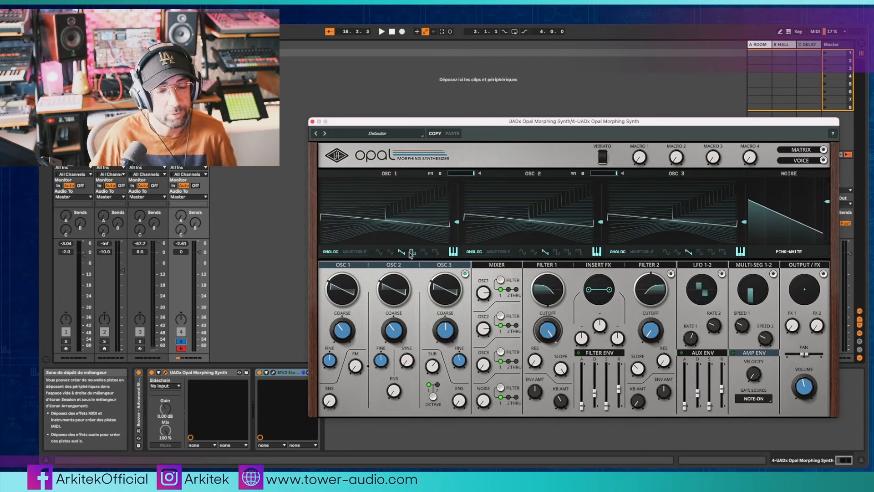
pyautogui.click(413, 253)
pyautogui.click(424, 253)
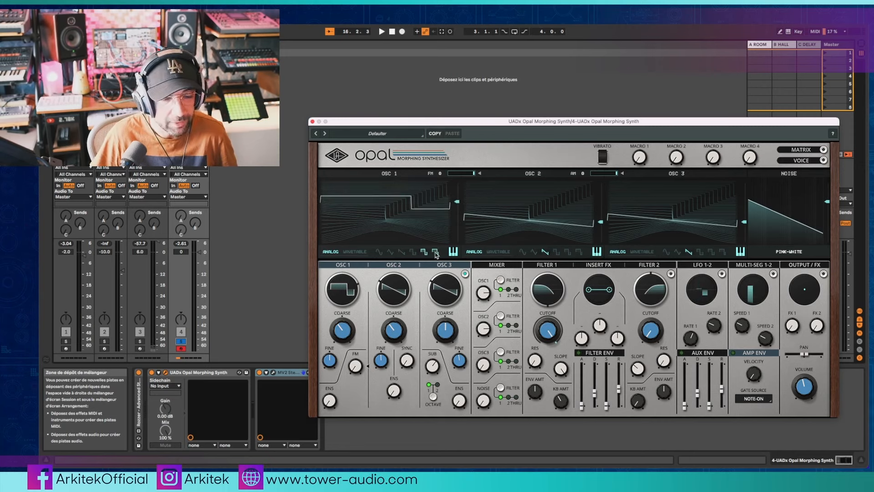
pyautogui.click(435, 253)
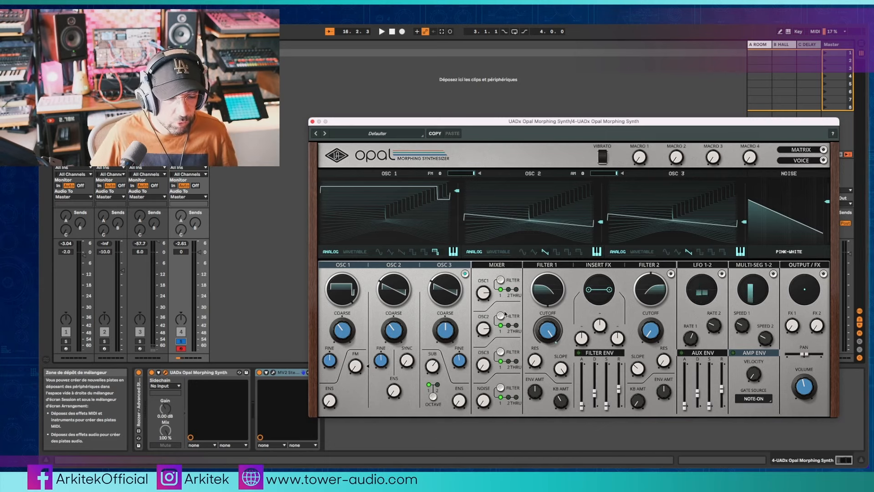
pyautogui.click(497, 264)
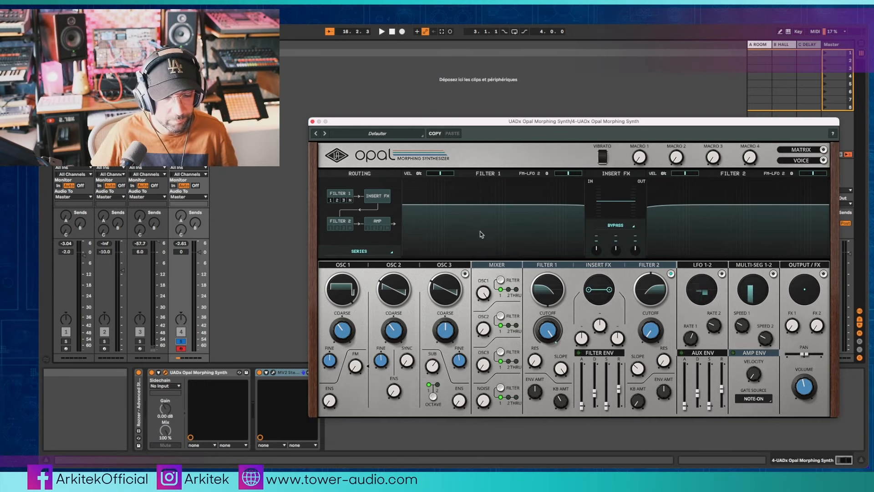
pyautogui.click(361, 267)
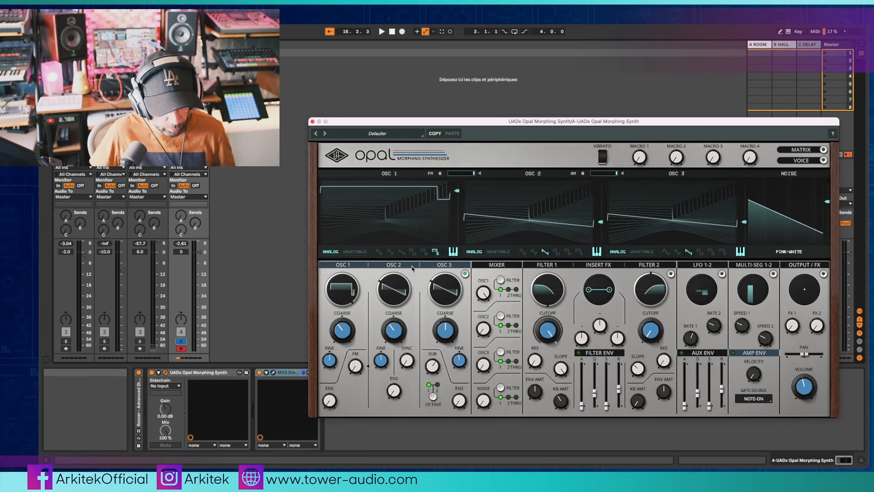
# Step: Audition OSC 1's analog waveforms from sine to narrow pulse and morph its shape back to the wider pulse
pyautogui.click(378, 252)
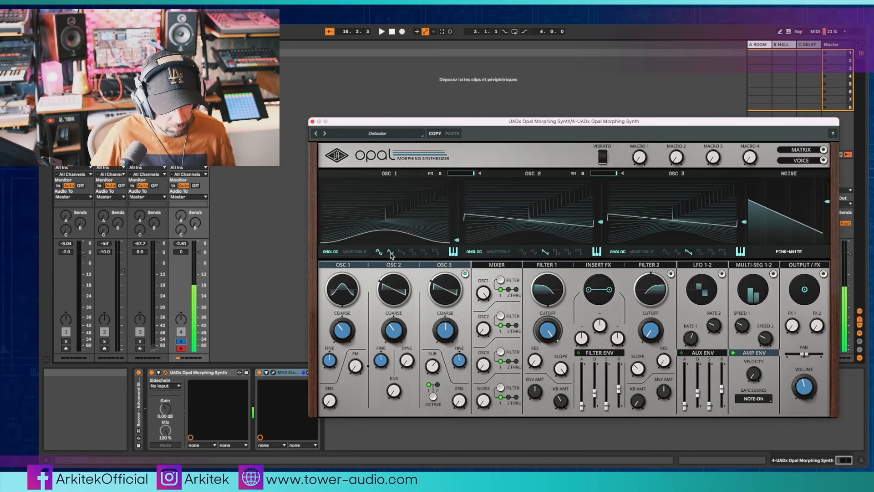
pyautogui.click(413, 252)
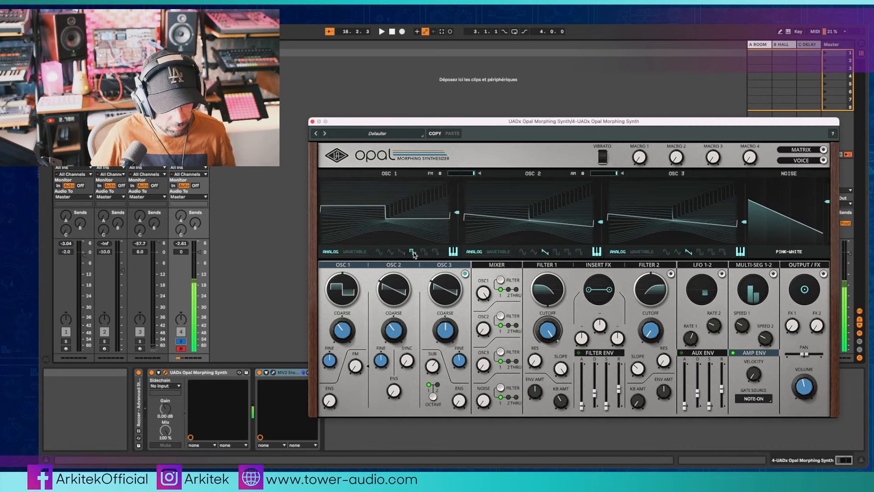
pyautogui.click(425, 253)
pyautogui.click(436, 253)
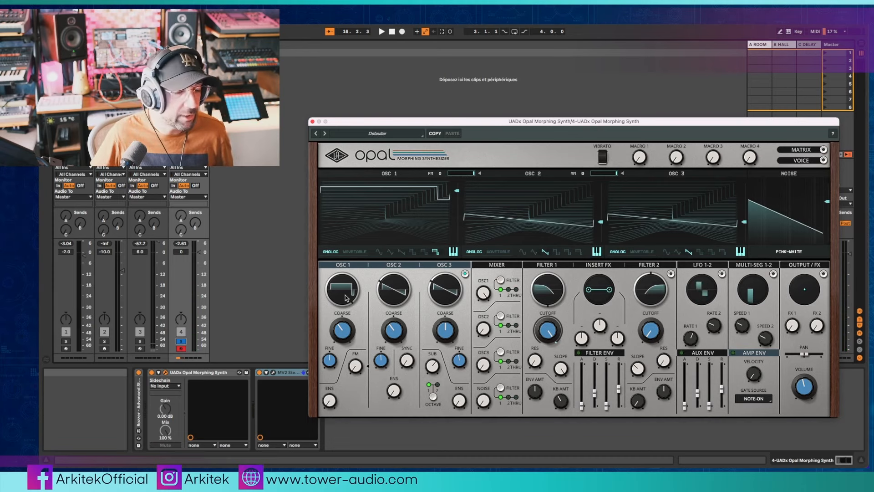
pyautogui.moveTo(349, 292); pyautogui.dragTo(389, 223)
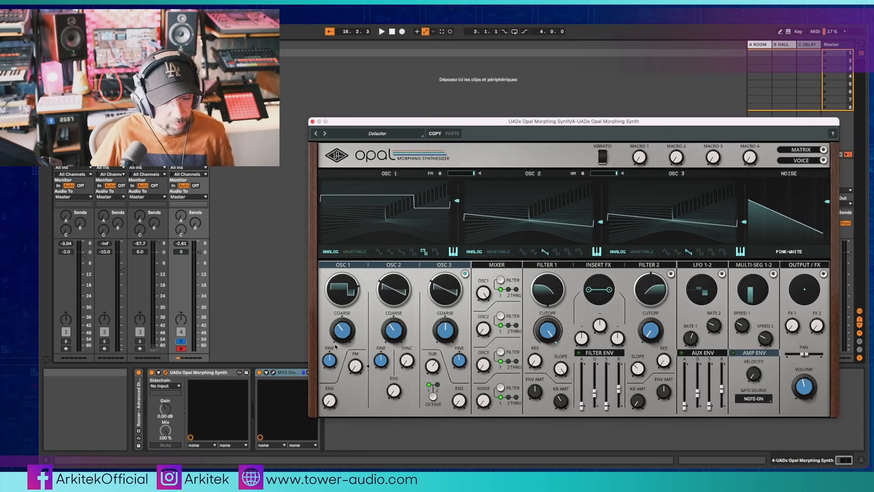
# Step: Try OSC 1's fine tuning and sweep its FM amount up to 100 before lowering it to 7
pyautogui.moveTo(335, 346)
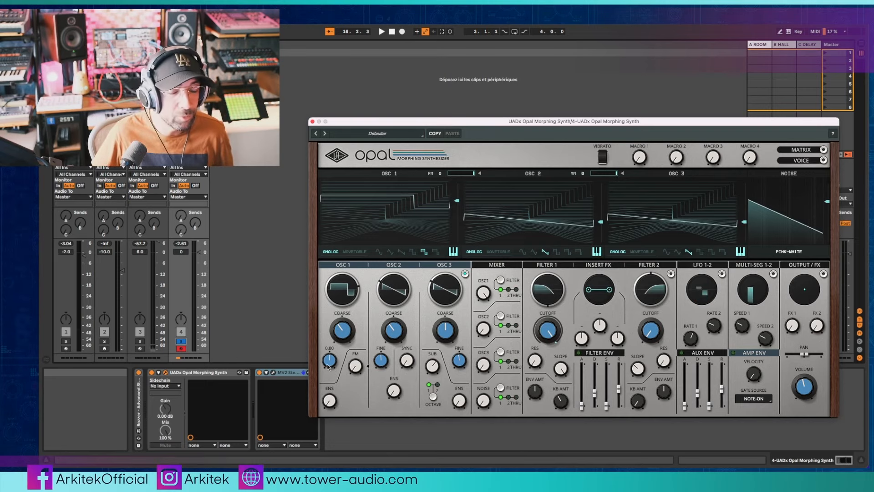
pyautogui.moveTo(332, 362); pyautogui.dragTo(339, 322)
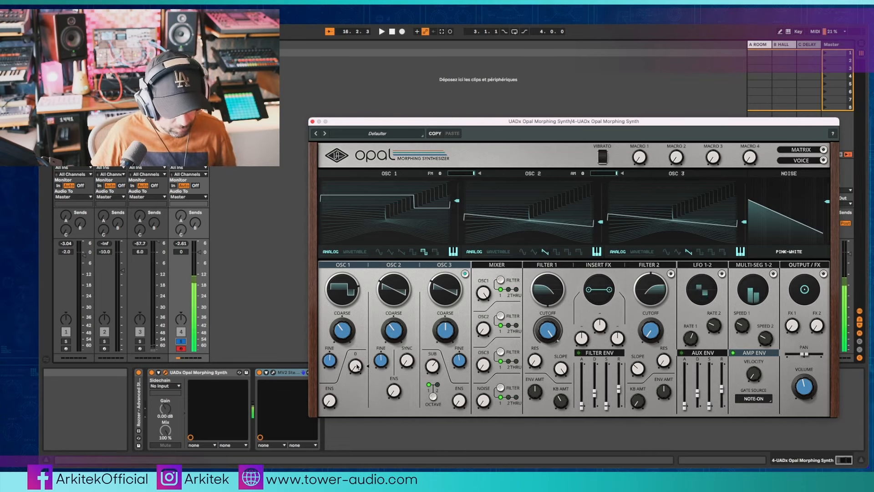
pyautogui.moveTo(361, 331); pyautogui.dragTo(371, 360)
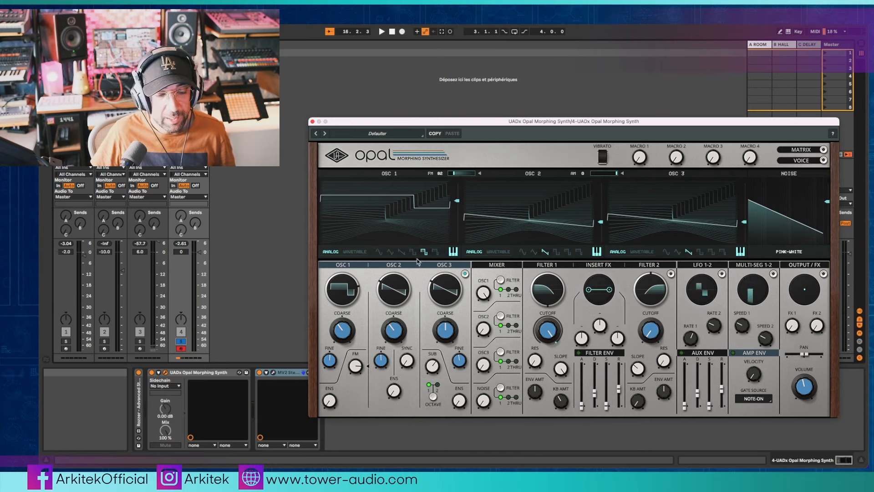
pyautogui.moveTo(366, 374); pyautogui.dragTo(364, 355)
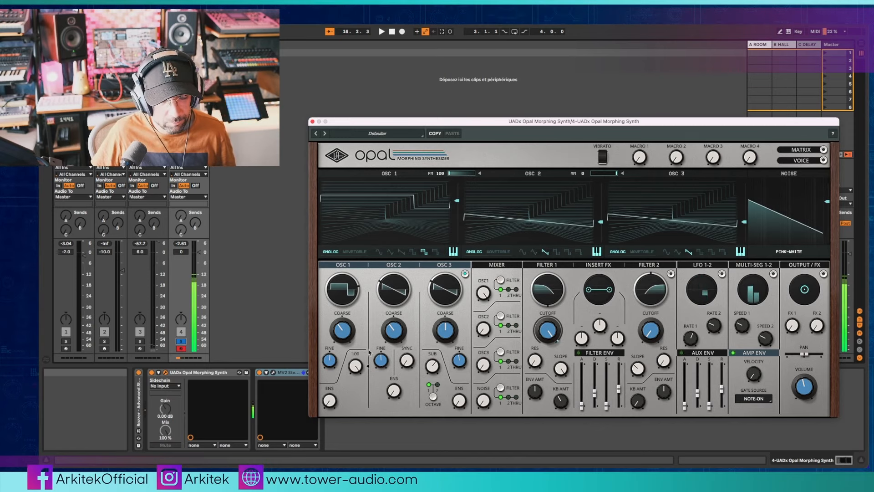
pyautogui.moveTo(357, 417); pyautogui.dragTo(358, 442)
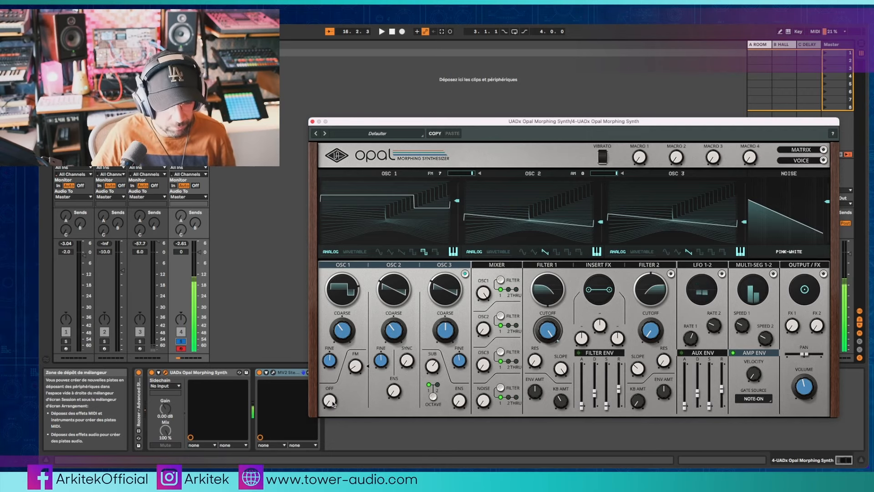
# Step: Sweep OSC 1's ENS amount from off through 0.01 and 0.04 to hear the ensemble detuning
pyautogui.moveTo(334, 407); pyautogui.dragTo(333, 398)
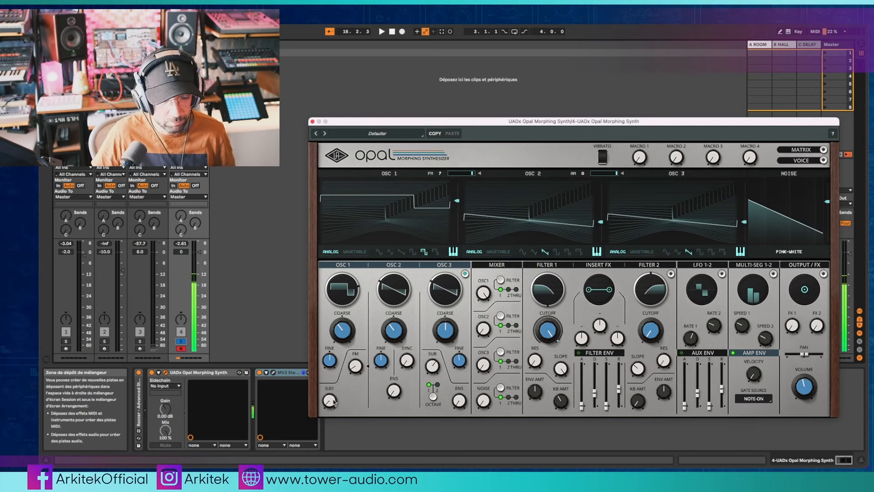
pyautogui.moveTo(336, 391); pyautogui.dragTo(338, 384)
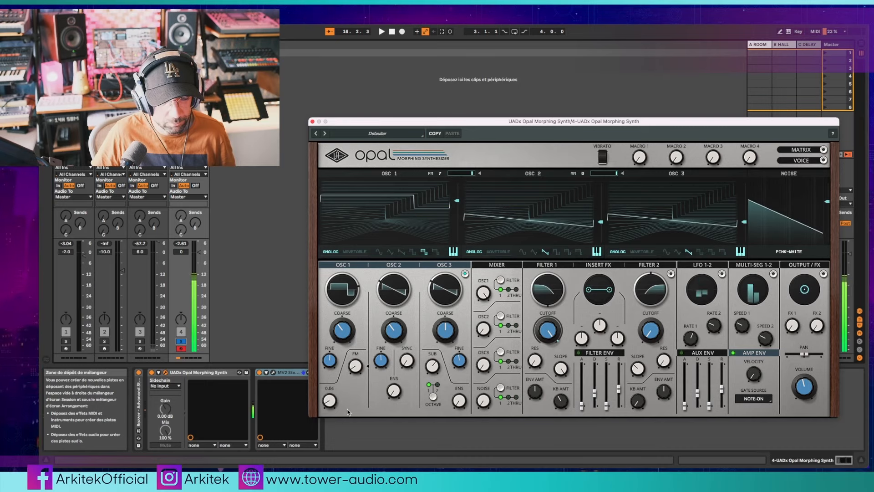
pyautogui.moveTo(347, 411)
pyautogui.mouseDown()
pyautogui.moveTo(331, 400)
pyautogui.moveTo(332, 409)
pyautogui.mouseUp()
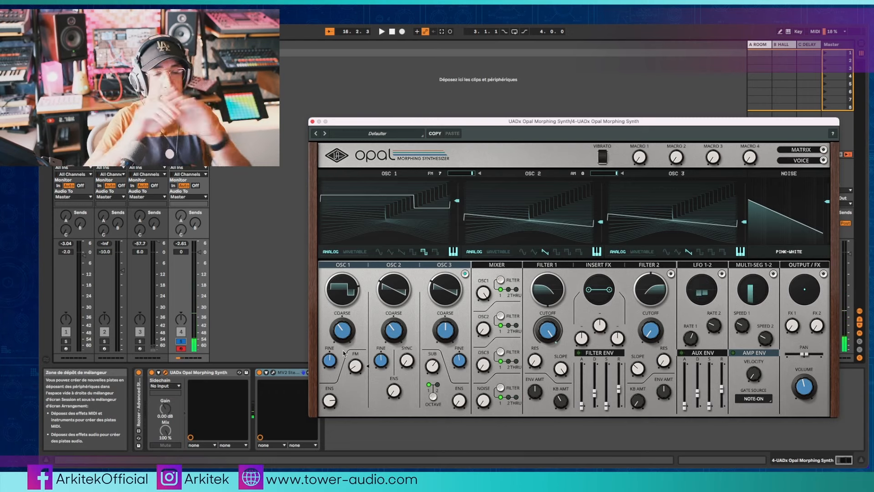
pyautogui.moveTo(332, 401); pyautogui.dragTo(334, 434)
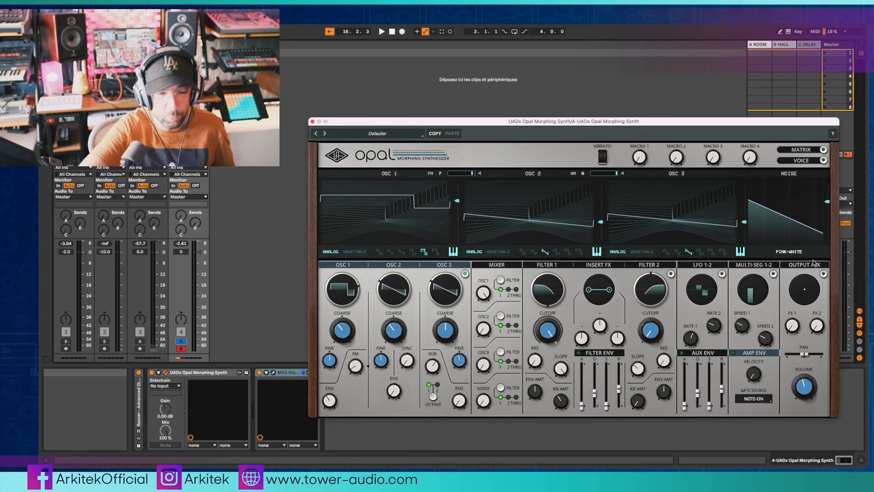
pyautogui.moveTo(331, 401); pyautogui.dragTo(333, 392)
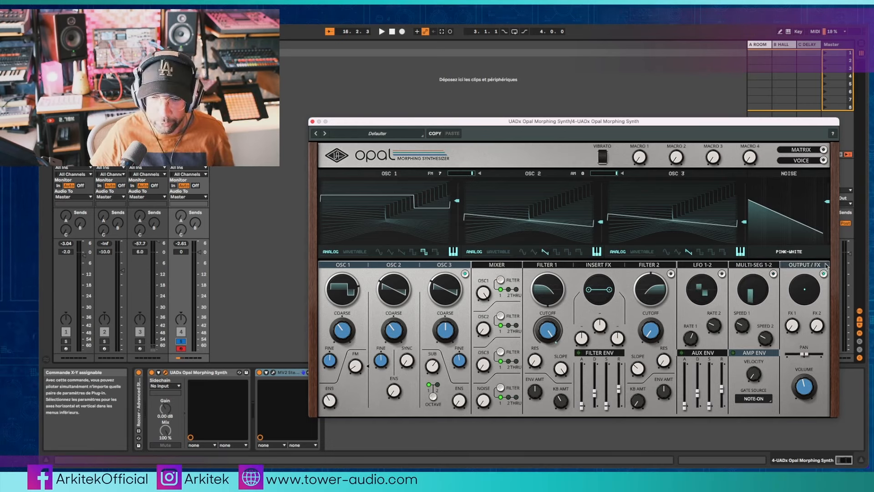
# Step: Set FX 1 to the stereo Ensembler with amount 90, rate 34, depth 81 and shape 40
pyautogui.click(826, 266)
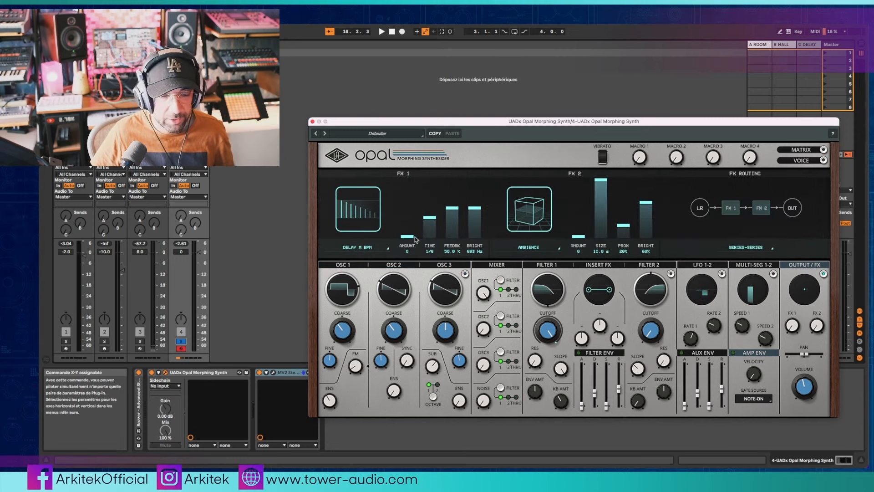
pyautogui.click(357, 247)
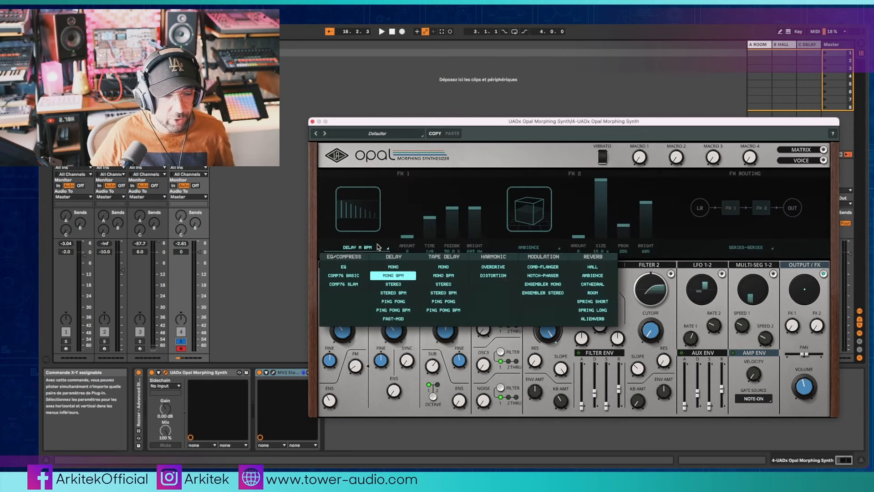
pyautogui.click(542, 293)
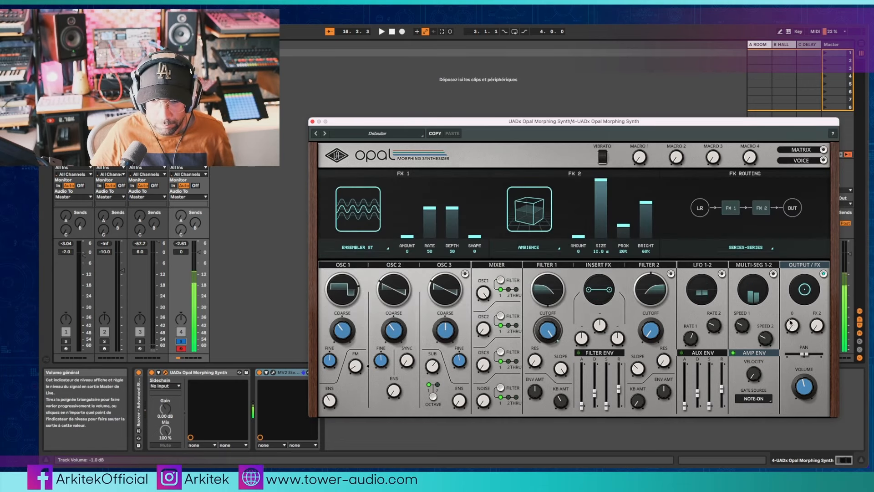
pyautogui.moveTo(792, 325); pyautogui.dragTo(810, 251)
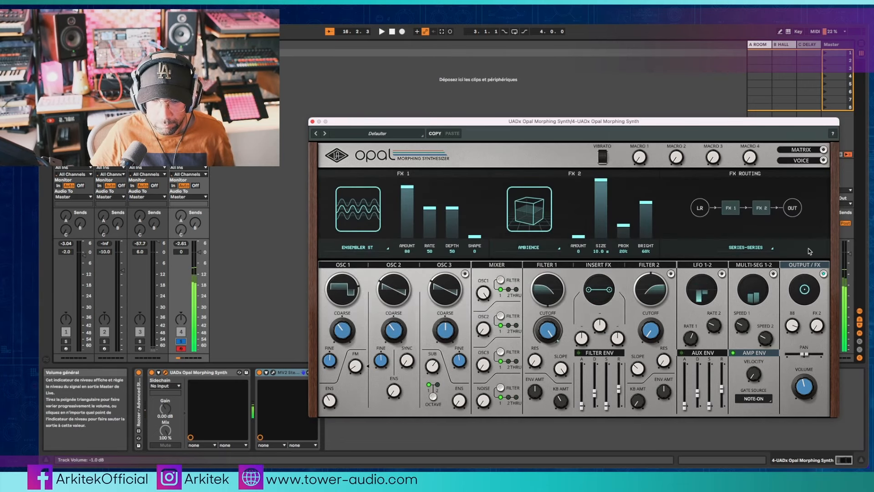
pyautogui.moveTo(434, 216); pyautogui.dragTo(476, 213)
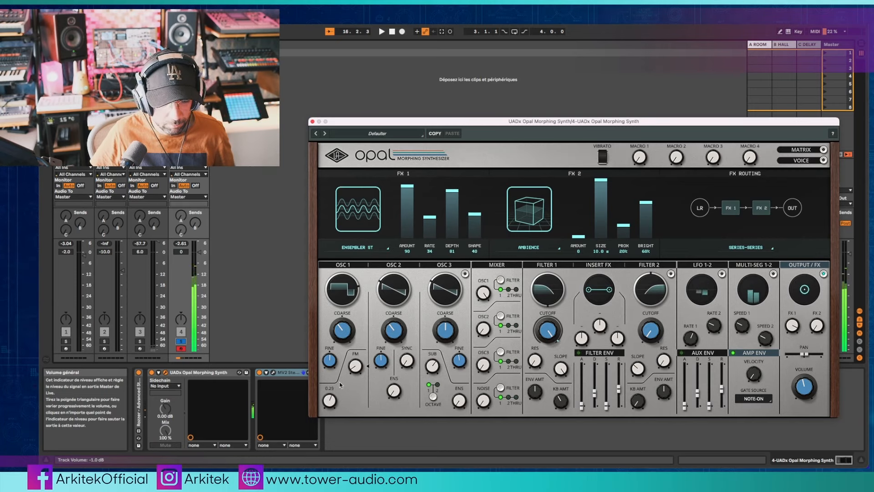
# Step: Vary OSC 1's ENS amount with the Ensembler active, and reduce the FX 1 amount to 0
pyautogui.moveTo(340, 385); pyautogui.dragTo(342, 389)
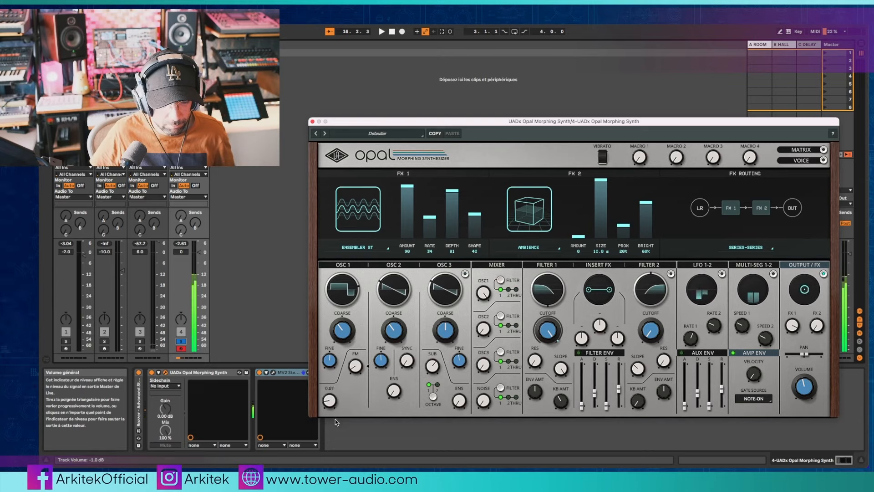
pyautogui.moveTo(335, 419); pyautogui.dragTo(339, 408)
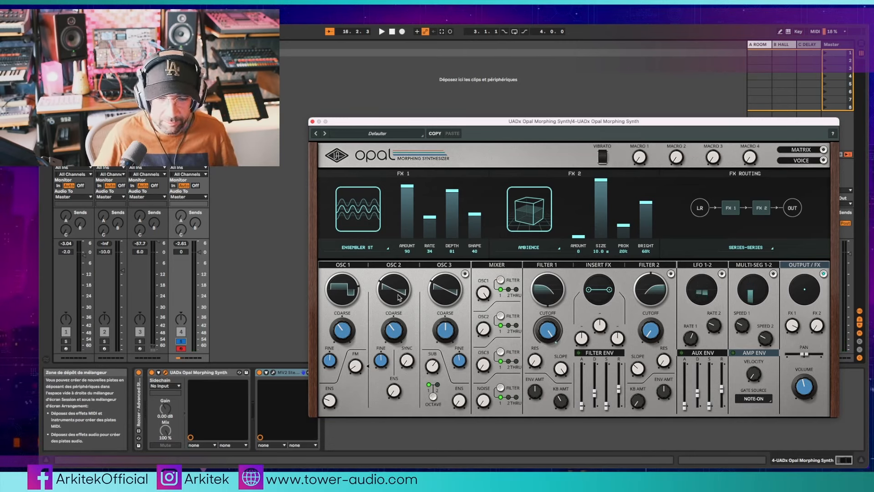
pyautogui.moveTo(793, 326); pyautogui.dragTo(796, 428)
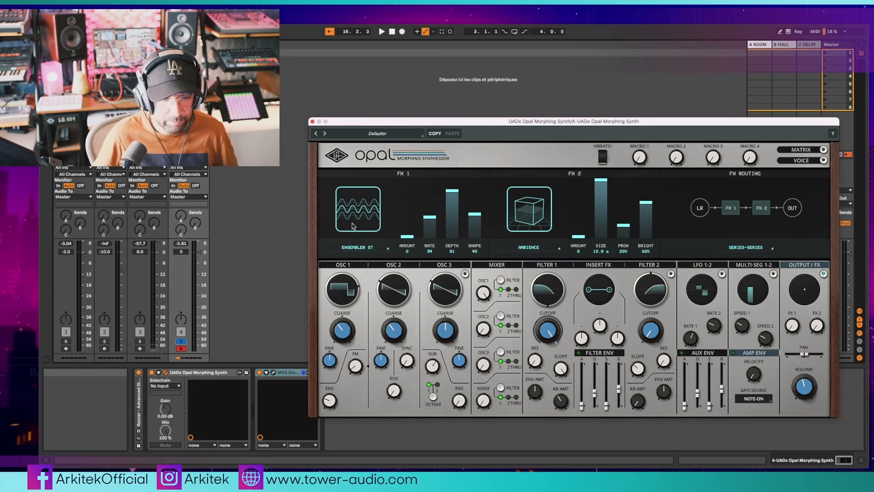
# Step: Switch OSC 1 to wavetable mode and audition the tables Bee Keeper, Bells O Plenty, Bendit, Chip Toon, Clump and Comb Pinch
pyautogui.click(382, 265)
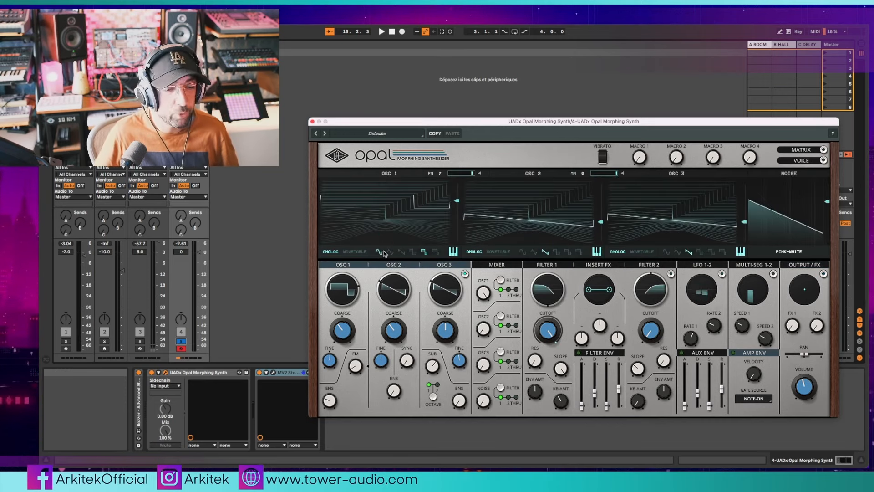
pyautogui.click(351, 251)
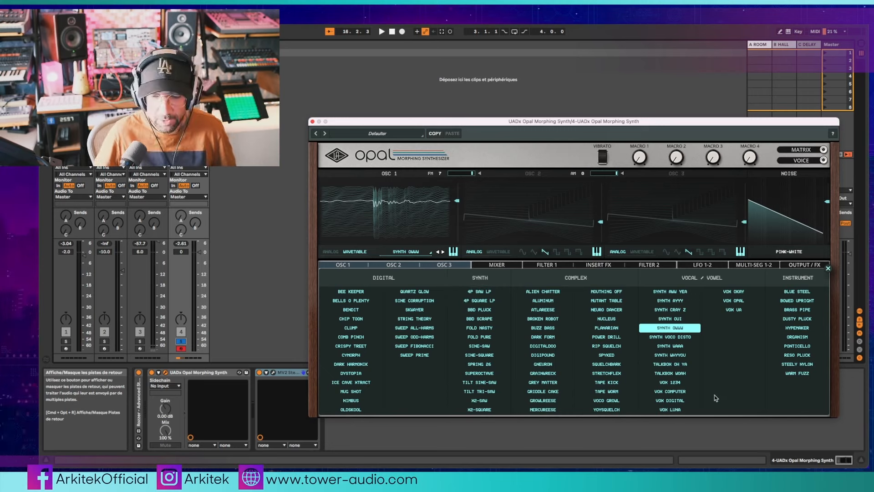
pyautogui.click(345, 292)
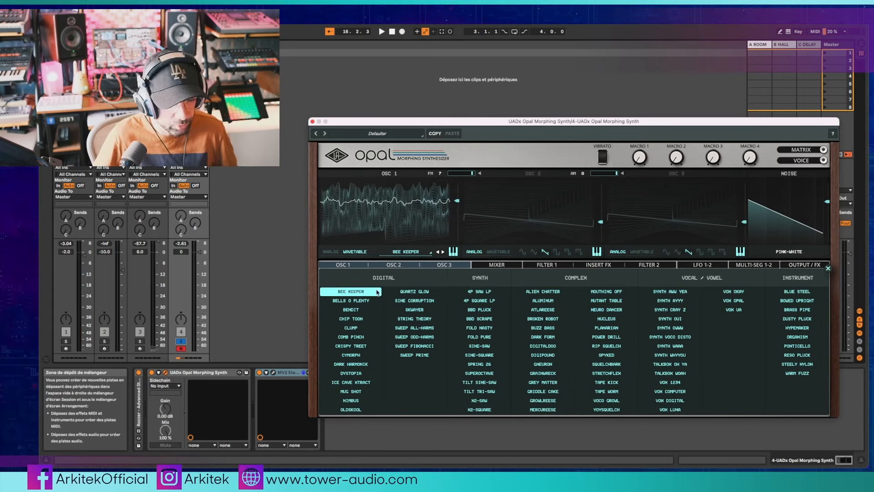
pyautogui.click(354, 300)
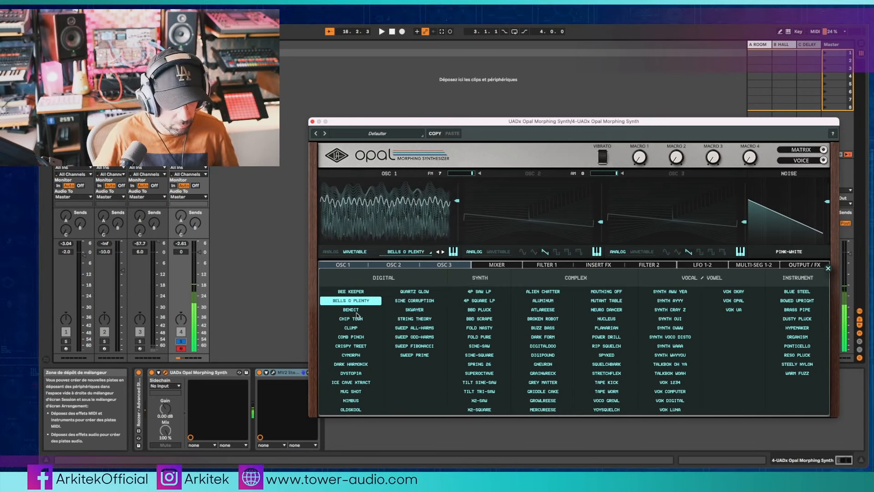
pyautogui.click(353, 310)
pyautogui.click(354, 319)
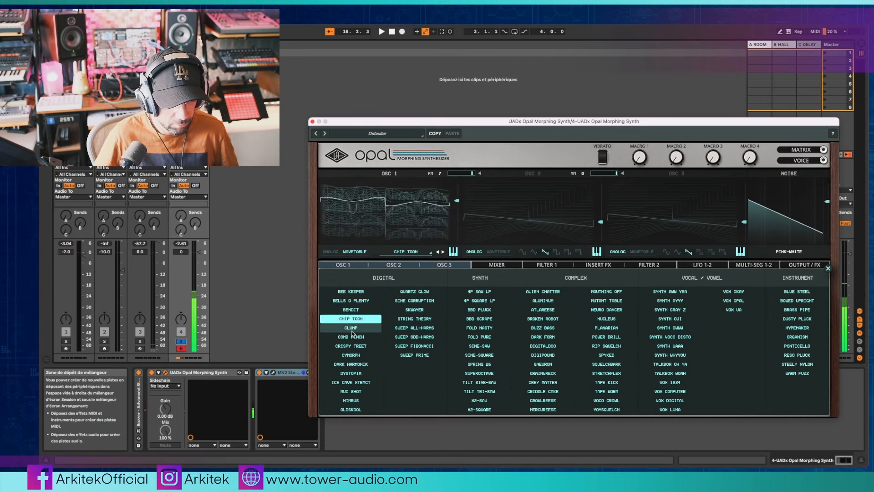
pyautogui.click(354, 327)
pyautogui.click(353, 337)
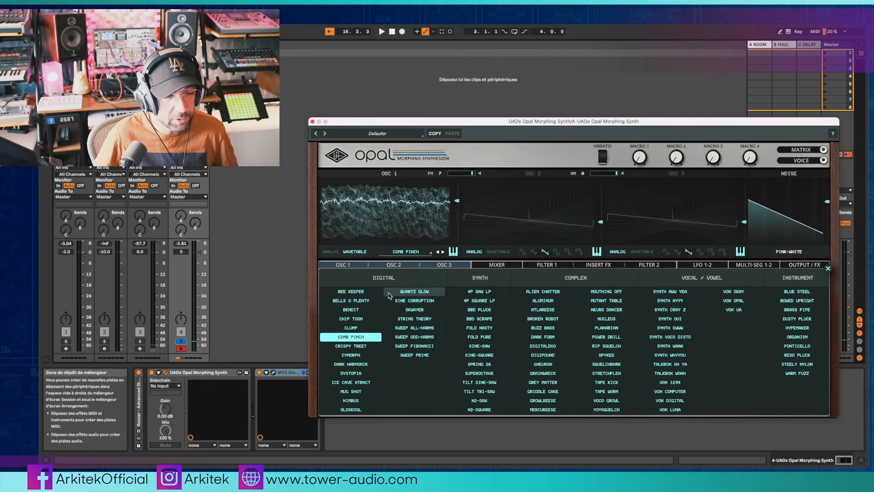
# Step: Audition OSC 1's Cymorph, Sine Corruption, Skwayer and String Theory wavetables, shifting the morph position, and close the wavetable list
pyautogui.click(359, 354)
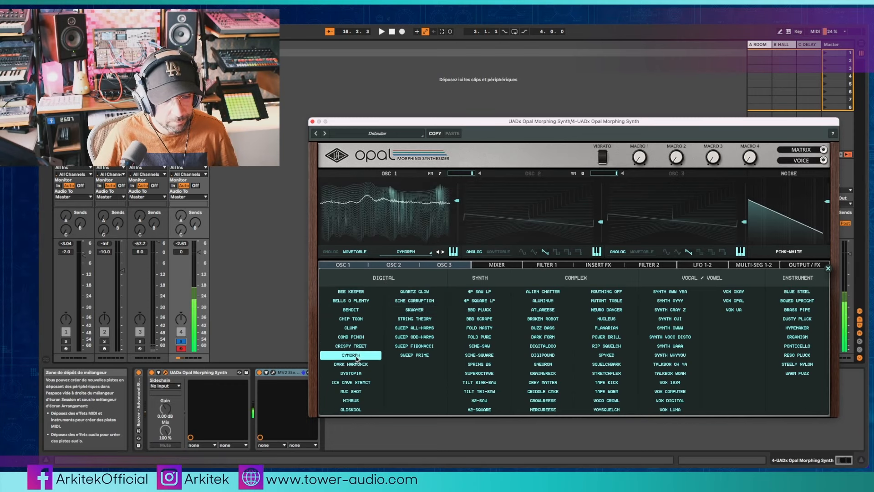
pyautogui.click(404, 301)
pyautogui.click(411, 310)
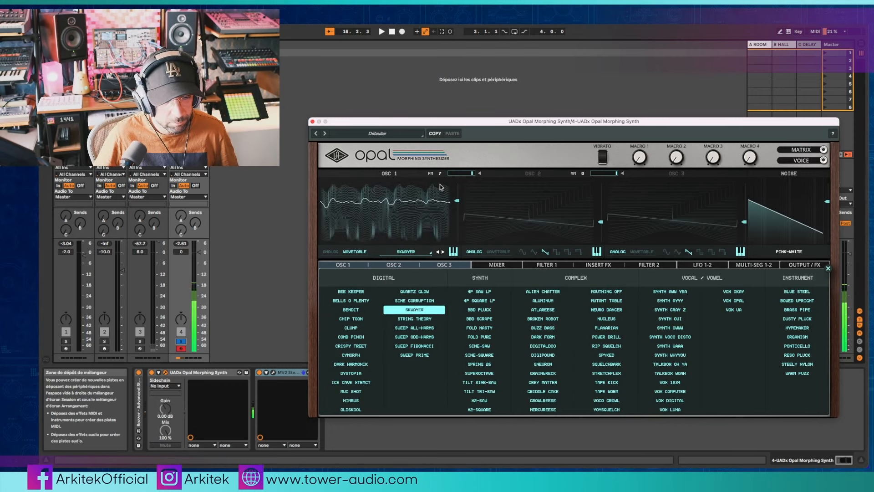
pyautogui.moveTo(458, 201)
pyautogui.mouseDown()
pyautogui.moveTo(461, 220)
pyautogui.moveTo(454, 194)
pyautogui.moveTo(457, 247)
pyautogui.moveTo(457, 200)
pyautogui.mouseUp()
pyautogui.click(423, 320)
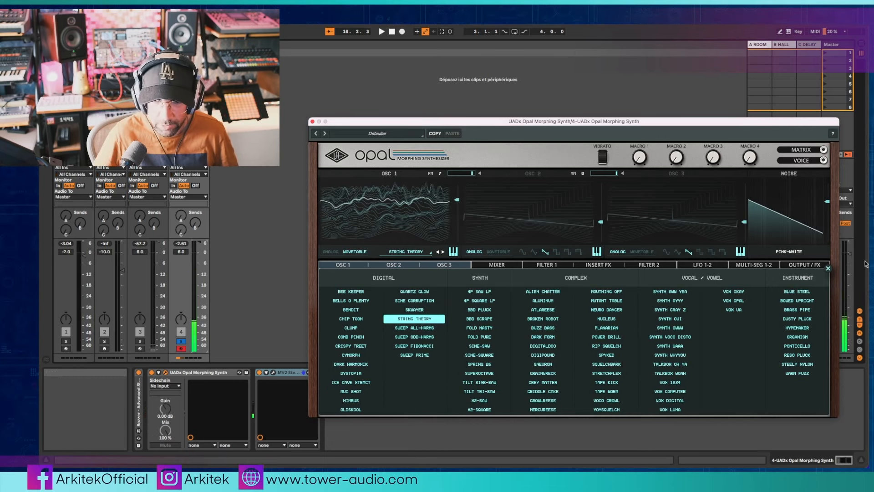
pyautogui.click(828, 269)
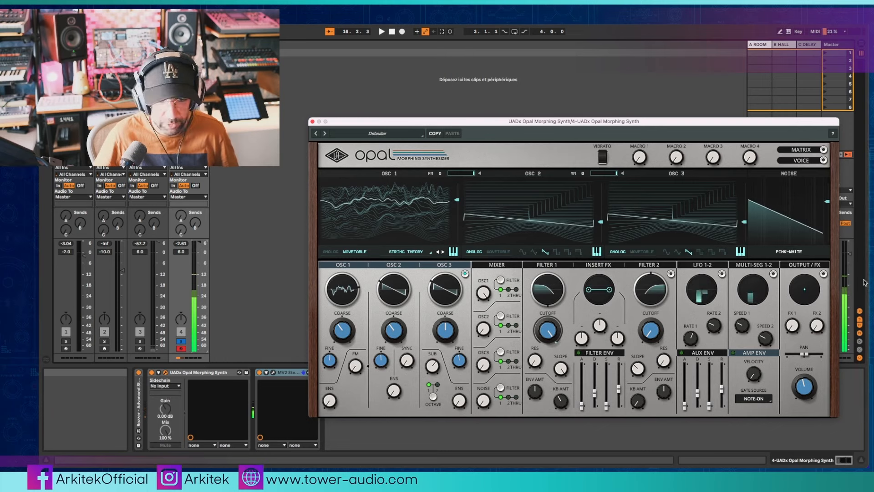
# Step: Check the effects display, return to the oscillators and audition OSC 1's Sweep All-Harms and Sweep Odd-Harms wavetables
pyautogui.click(823, 273)
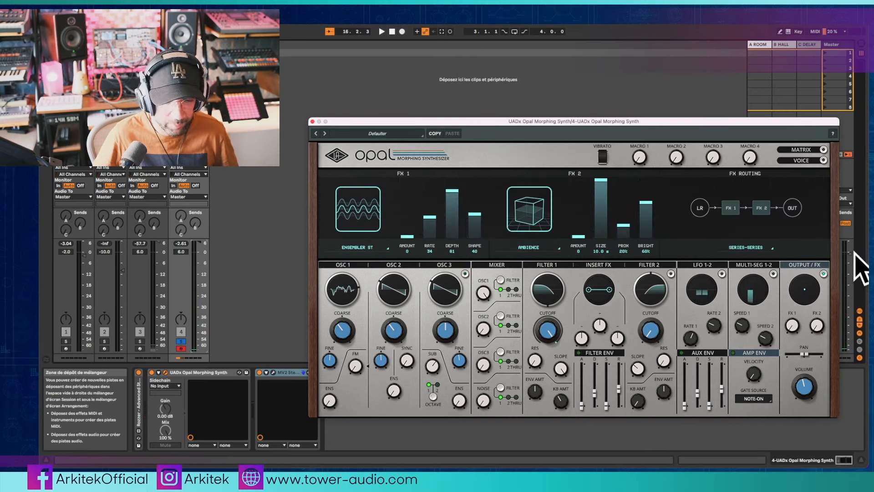
pyautogui.click(343, 265)
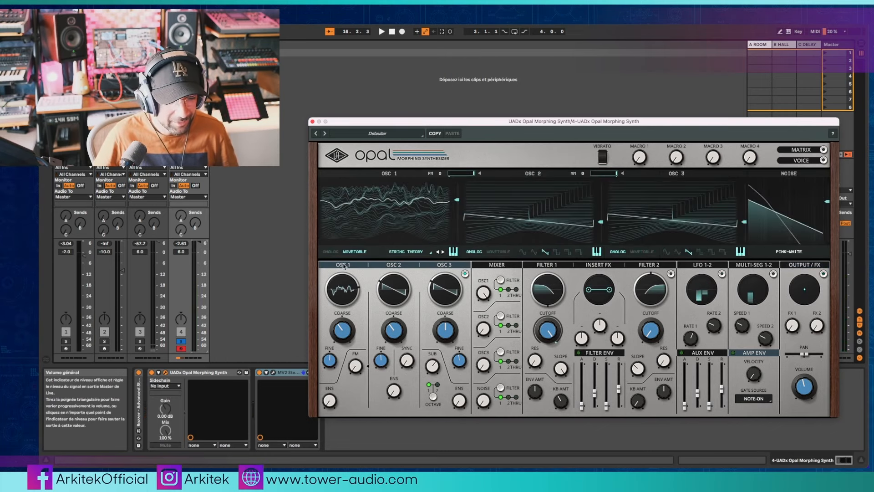
pyautogui.click(405, 251)
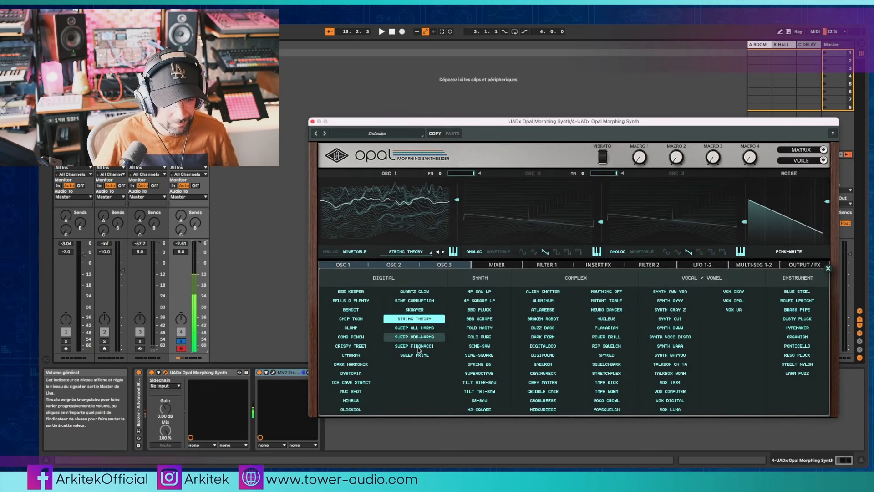
pyautogui.click(414, 327)
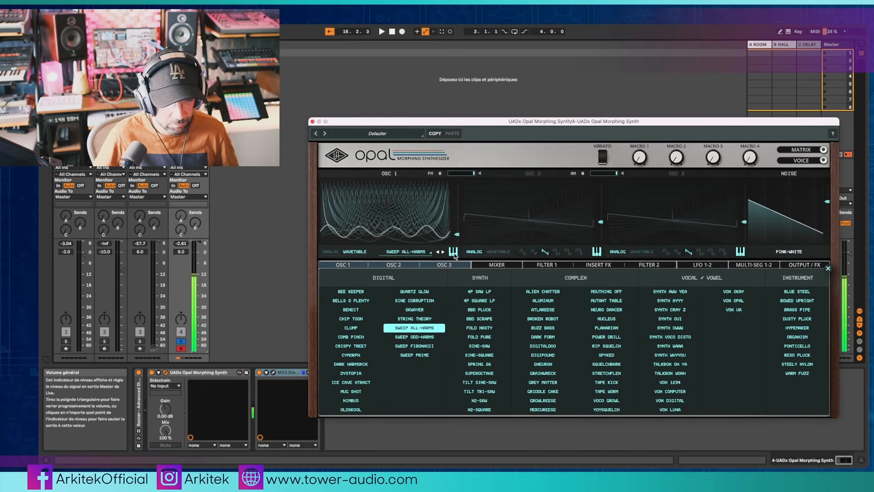
pyautogui.press('Down')
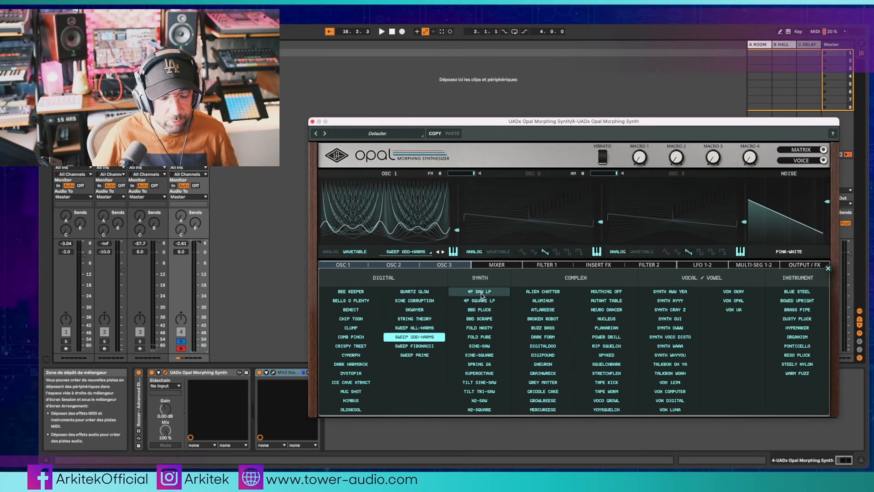
# Step: Audition OSC 1's synth wavetables 4P Saw LP, 4P Square LP, BBD Pluck, BBD Scrape and Fold Nasty while sweeping the morph position
pyautogui.click(482, 291)
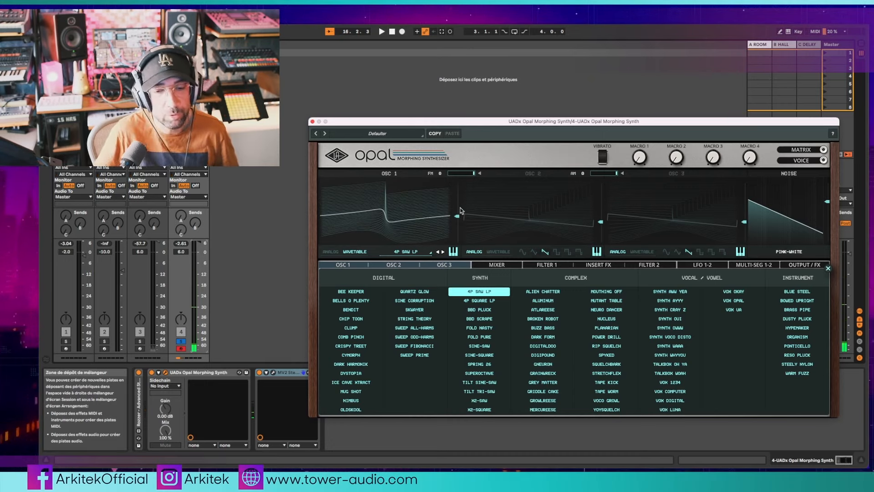
pyautogui.click(496, 300)
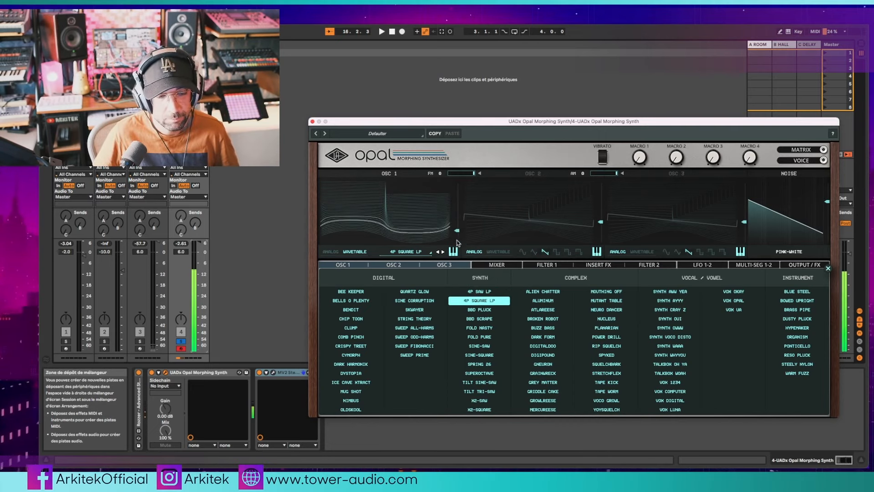
pyautogui.click(486, 310)
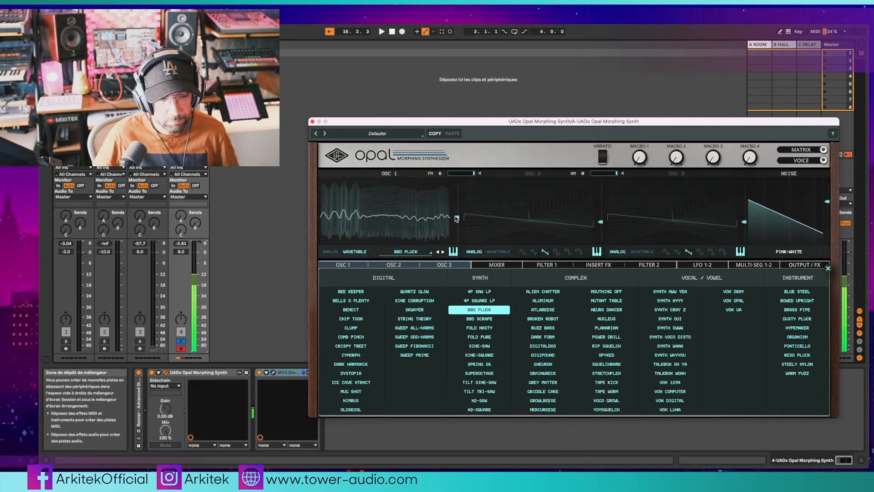
pyautogui.moveTo(457, 219)
pyautogui.mouseDown()
pyautogui.moveTo(457, 242)
pyautogui.moveTo(459, 174)
pyautogui.moveTo(458, 231)
pyautogui.moveTo(458, 210)
pyautogui.moveTo(458, 230)
pyautogui.moveTo(457, 219)
pyautogui.mouseUp()
pyautogui.click(490, 319)
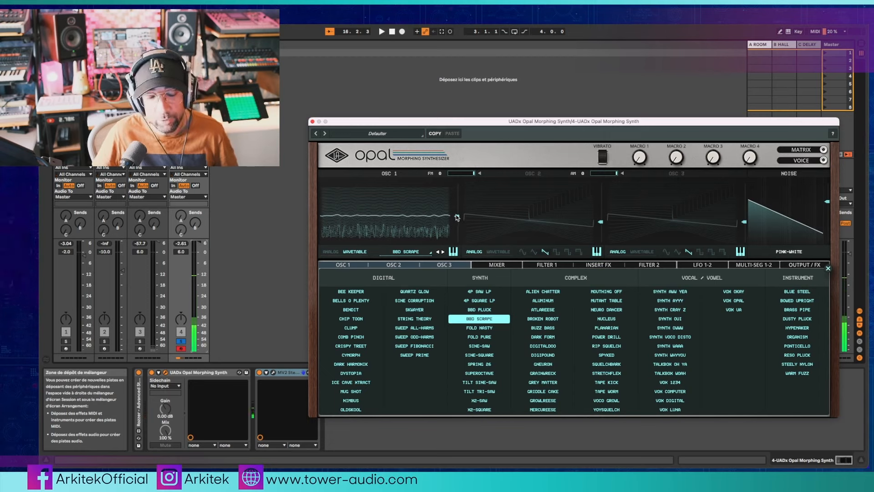
pyautogui.click(479, 328)
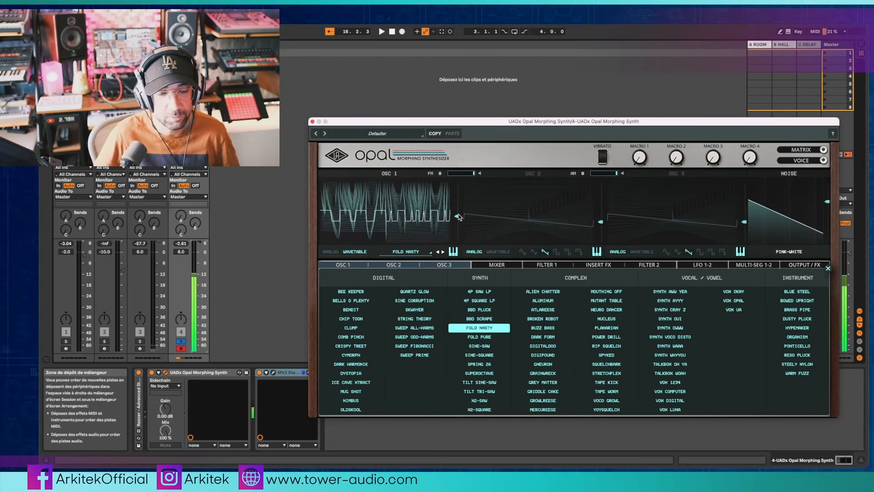
pyautogui.moveTo(458, 218)
pyautogui.mouseDown()
pyautogui.moveTo(457, 229)
pyautogui.moveTo(462, 173)
pyautogui.moveTo(465, 253)
pyautogui.moveTo(463, 201)
pyautogui.mouseUp()
# Step: Audition the Sine-Saw, Sine-Square, Digipound and Neuro Dancer wavetables on OSC 1, morphing through their frames
pyautogui.click(479, 346)
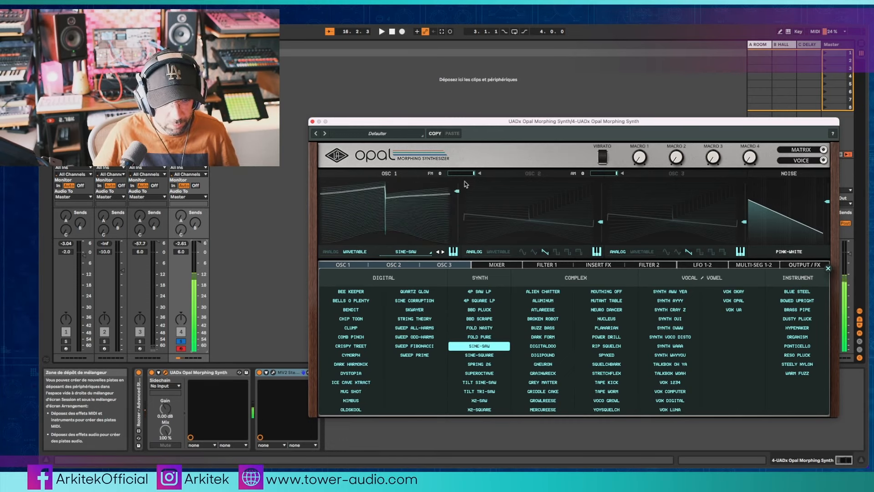
pyautogui.click(479, 355)
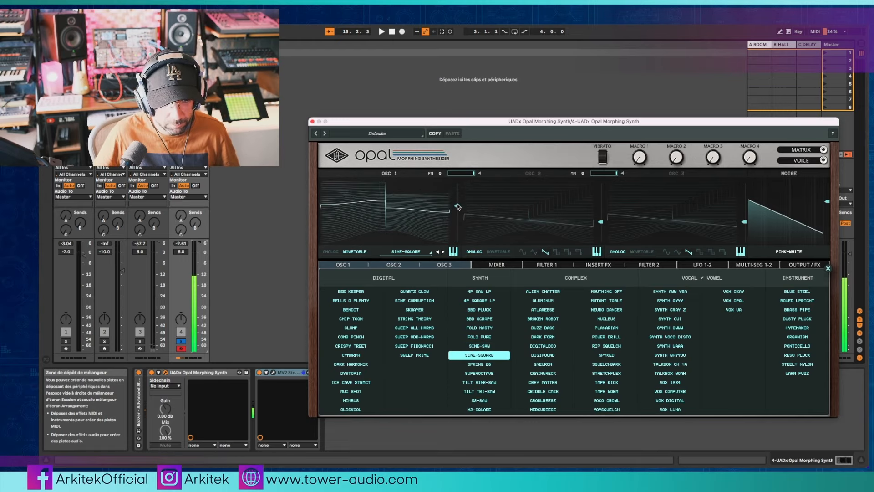
pyautogui.moveTo(458, 205)
pyautogui.mouseDown()
pyautogui.moveTo(458, 218)
pyautogui.moveTo(458, 189)
pyautogui.moveTo(457, 216)
pyautogui.mouseUp()
pyautogui.click(552, 354)
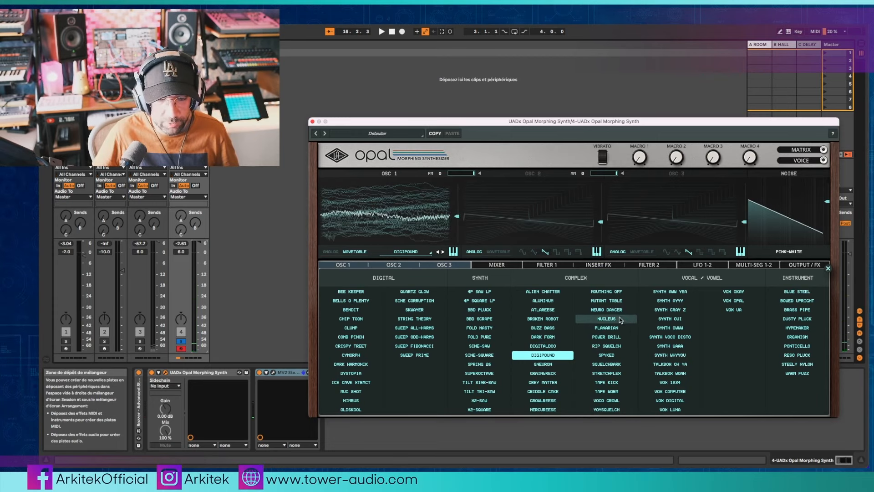
pyautogui.click(607, 310)
pyautogui.moveTo(457, 220)
pyautogui.mouseDown()
pyautogui.moveTo(457, 193)
pyautogui.moveTo(457, 225)
pyautogui.mouseUp()
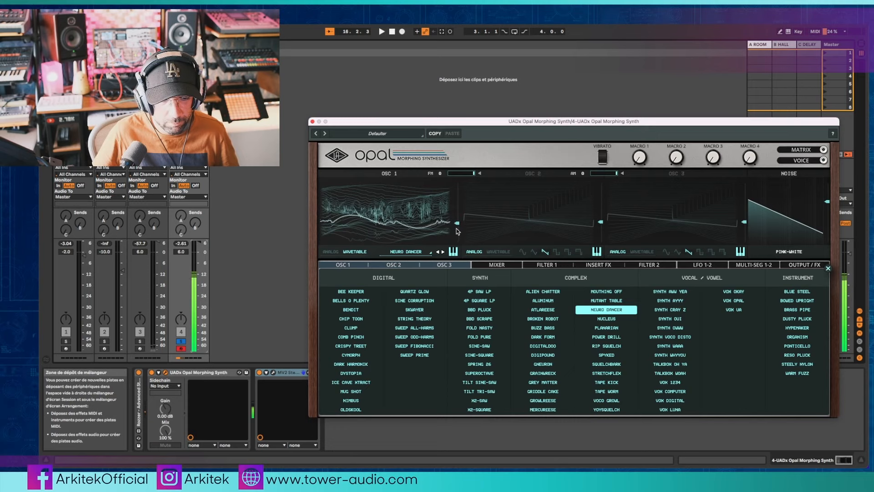
# Step: Audition OSC 1's vowel wavetables Synth Aww Yea, Synth Ayyy, Synth Owww and Synth Voco Disto while sweeping the morph position
pyautogui.click(668, 292)
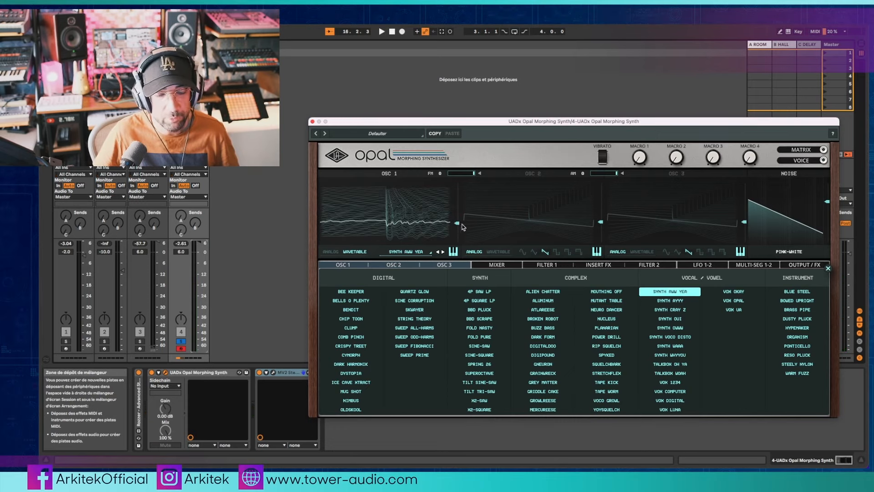
pyautogui.moveTo(457, 223); pyautogui.dragTo(451, 243)
pyautogui.click(691, 303)
pyautogui.click(696, 329)
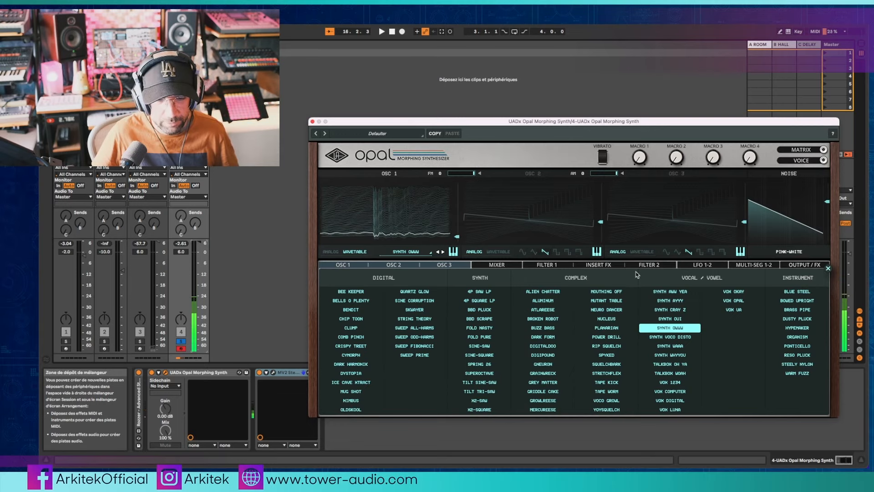
pyautogui.click(669, 337)
pyautogui.moveTo(449, 242)
pyautogui.mouseDown()
pyautogui.moveTo(455, 197)
pyautogui.moveTo(458, 240)
pyautogui.mouseUp()
# Step: Sweep OSC 1's morph position through the Vox Opal wavetable, and try the Vox Ua and Vox Okay tables
pyautogui.click(732, 300)
pyautogui.moveTo(456, 173); pyautogui.dragTo(453, 249)
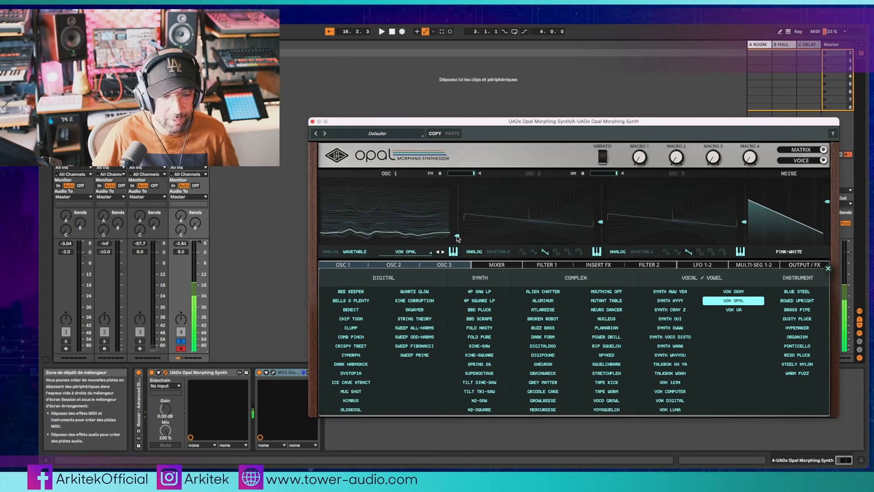
pyautogui.moveTo(459, 181); pyautogui.dragTo(456, 232)
pyautogui.moveTo(458, 184)
pyautogui.mouseDown()
pyautogui.moveTo(456, 237)
pyautogui.moveTo(449, 181)
pyautogui.moveTo(448, 250)
pyautogui.moveTo(455, 165)
pyautogui.moveTo(449, 286)
pyautogui.moveTo(456, 175)
pyautogui.mouseUp()
pyautogui.click(745, 309)
pyautogui.click(732, 291)
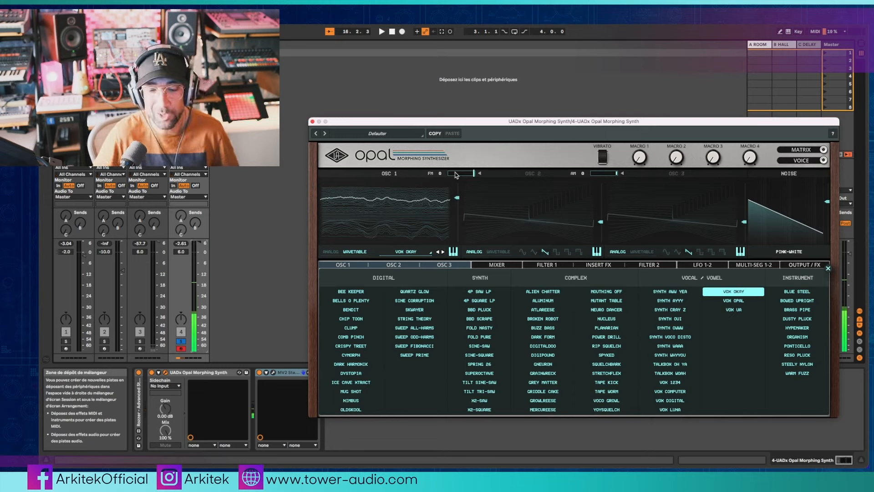
# Step: Audition the instrument wavetables Blue Steel and Dusty Pluck on OSC 1 with morphing, and close the wavetable list
pyautogui.click(798, 291)
pyautogui.moveTo(457, 200); pyautogui.dragTo(458, 230)
pyautogui.click(795, 318)
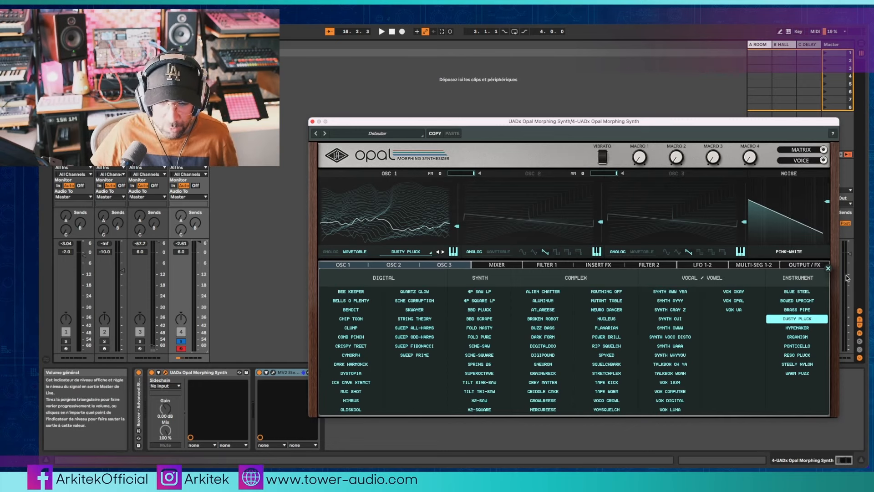
pyautogui.click(510, 261)
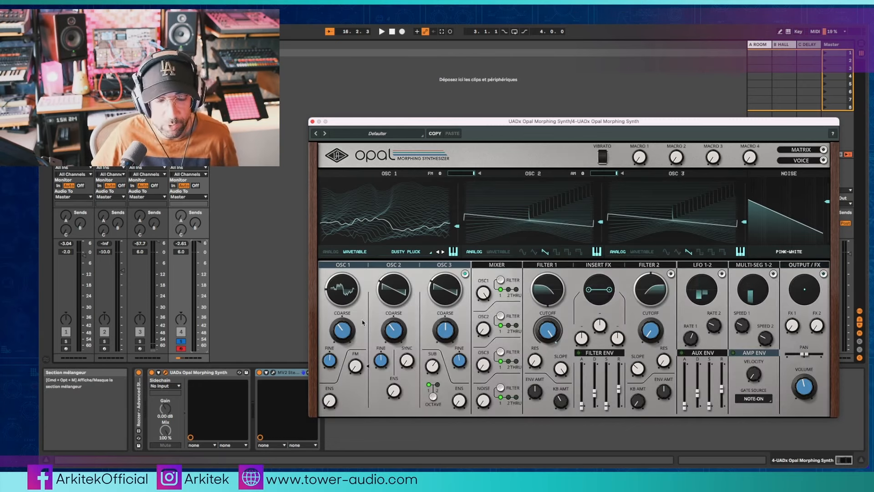
# Step: Return OSC 1 to analog mode and morph its waveform to a square wave
pyautogui.click(331, 251)
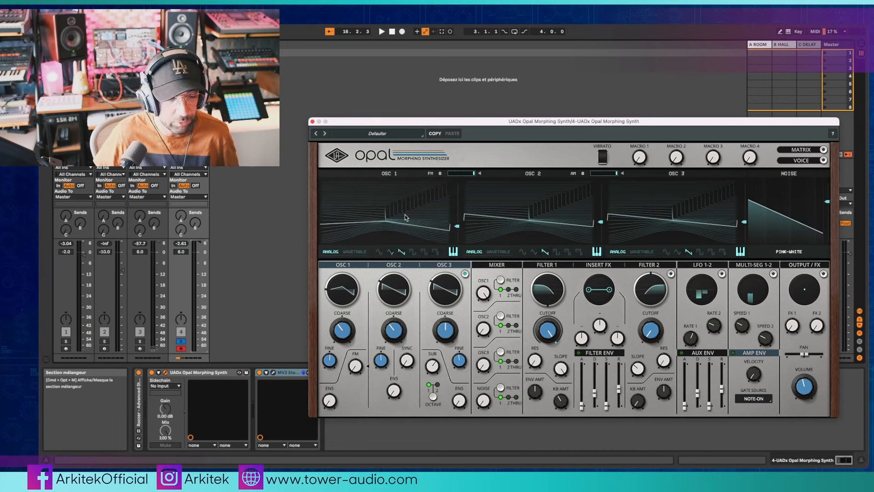
pyautogui.moveTo(455, 226); pyautogui.dragTo(457, 207)
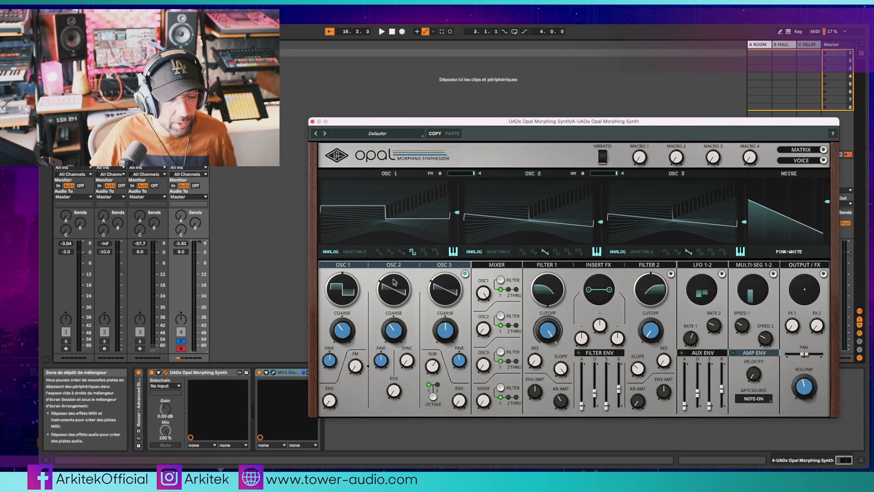
# Step: Bring up OSC 2's level in the mixer and adjust its coarse tuning
pyautogui.moveTo(486, 330); pyautogui.dragTo(514, 206)
pyautogui.moveTo(482, 323); pyautogui.dragTo(483, 315)
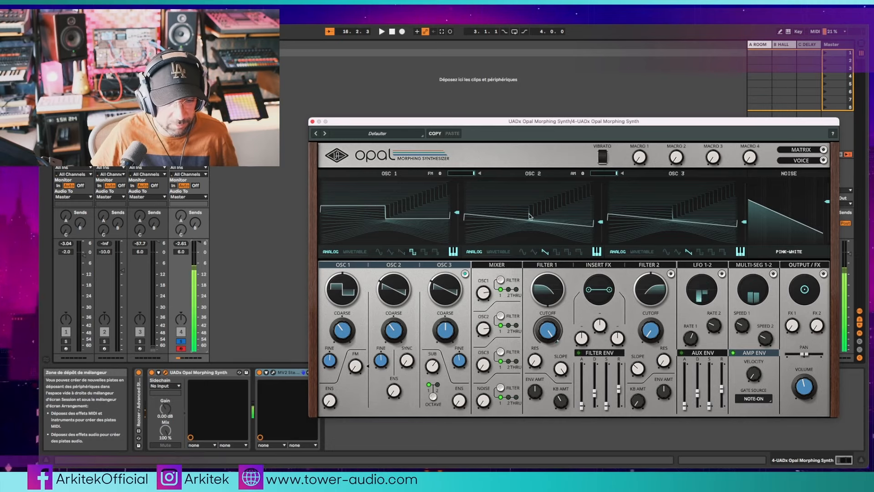
pyautogui.moveTo(394, 325); pyautogui.dragTo(397, 331)
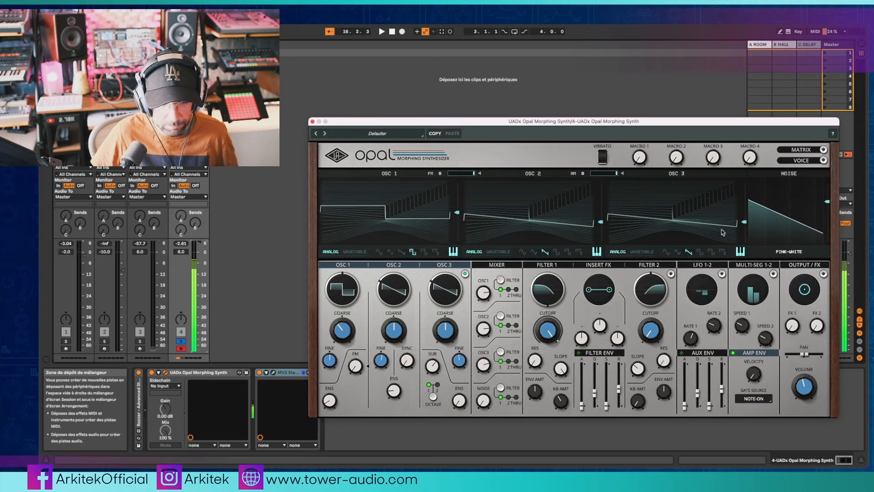
# Step: Morph OSC 3's analog waveform from sawtooth to a pulse wave
pyautogui.moveTo(743, 223); pyautogui.dragTo(744, 192)
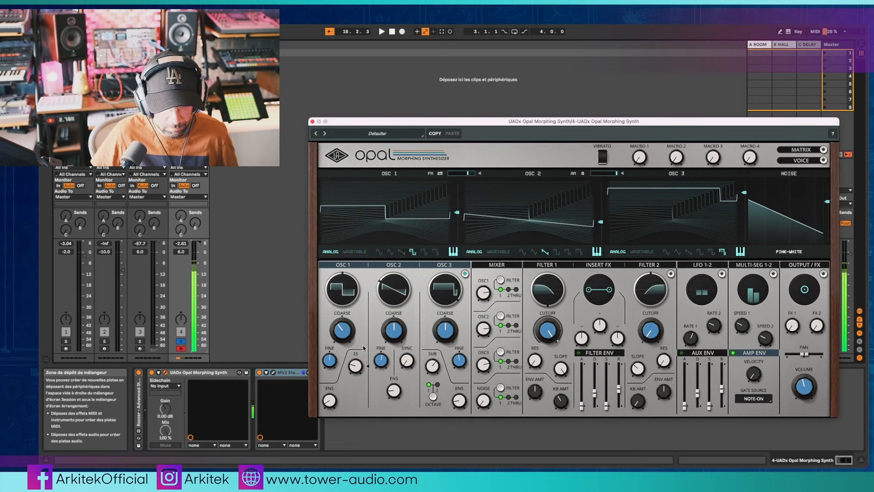
# Step: Lower the FM amount on OSC 1 and adjust OSC 3's sub and ensemble levels
pyautogui.moveTo(356, 366); pyautogui.dragTo(364, 354)
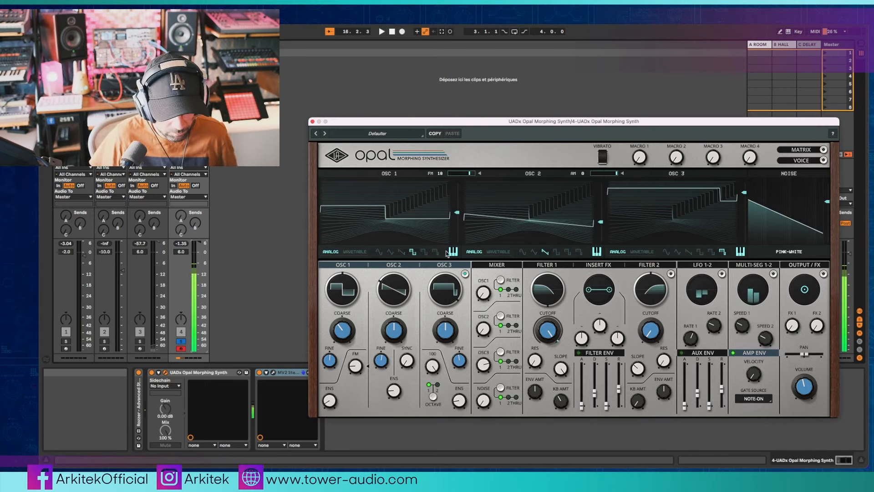
pyautogui.moveTo(434, 360)
pyautogui.mouseDown()
pyautogui.moveTo(431, 424)
pyautogui.moveTo(431, 372)
pyautogui.mouseUp()
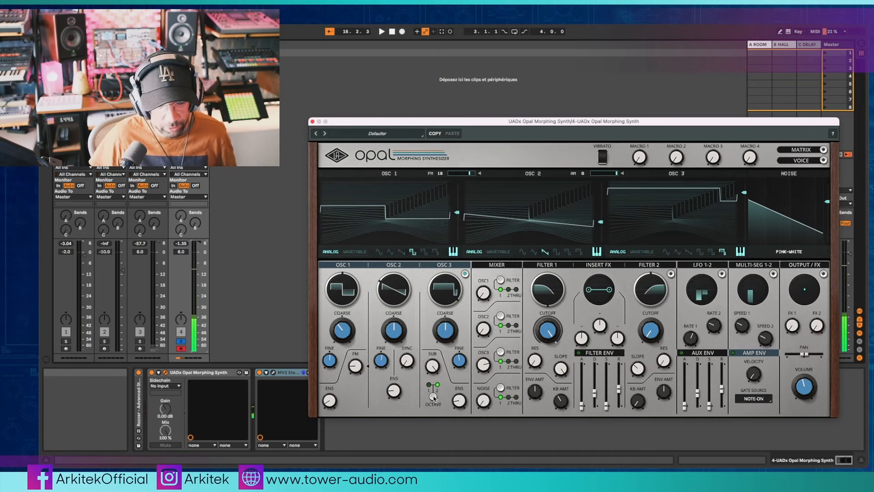
pyautogui.moveTo(462, 402)
pyautogui.mouseDown()
pyautogui.moveTo(463, 431)
pyautogui.moveTo(464, 370)
pyautogui.moveTo(464, 423)
pyautogui.moveTo(457, 403)
pyautogui.mouseUp()
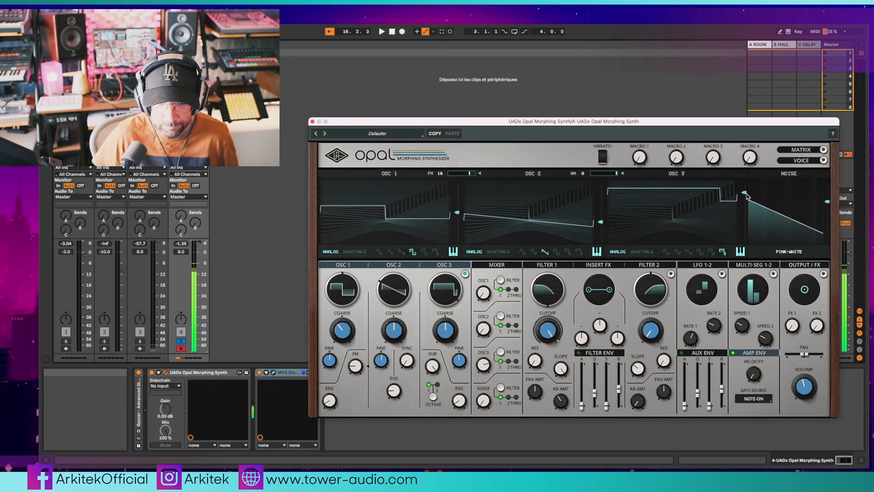
# Step: Morph OSC 3's analog waveform to a sine wave and switch OSC 2 to a pulse wave
pyautogui.moveTo(743, 193); pyautogui.dragTo(744, 240)
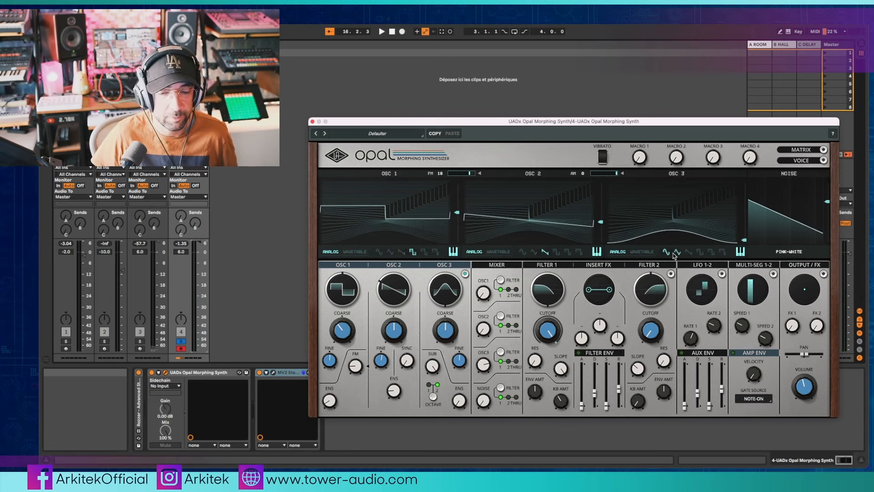
pyautogui.click(676, 253)
pyautogui.click(666, 252)
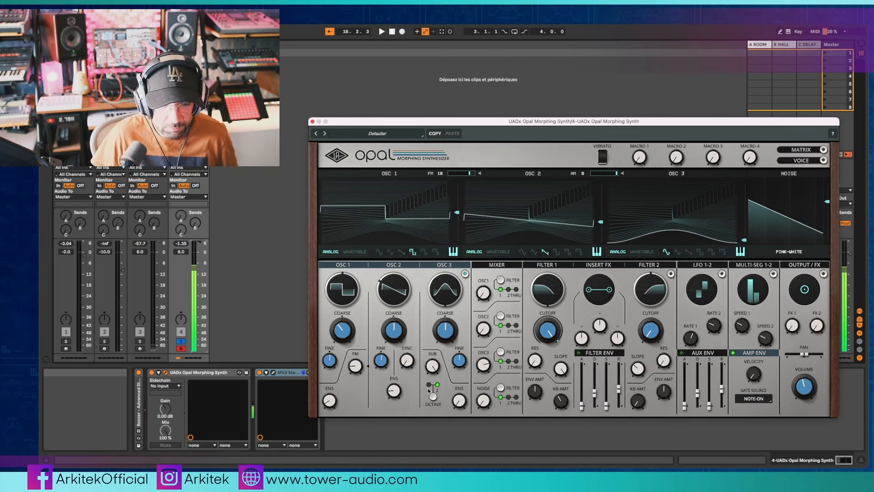
pyautogui.click(568, 252)
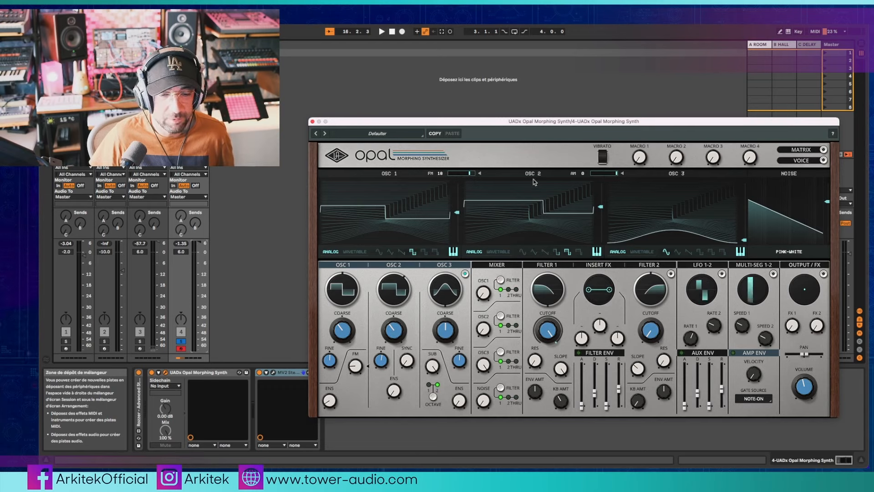
# Step: Raise the AM amount on OSC 2 and adjust the color of the pink-white noise source
pyautogui.moveTo(617, 176); pyautogui.dragTo(607, 174)
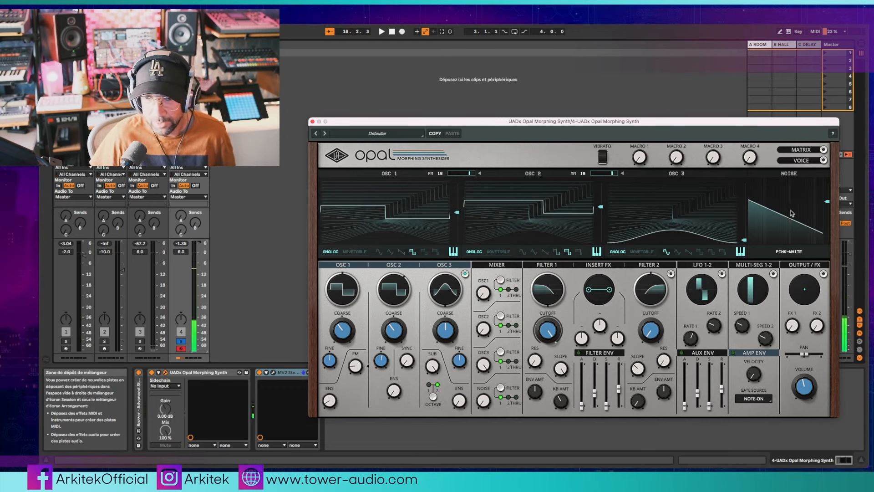
pyautogui.moveTo(791, 121); pyautogui.dragTo(769, 123)
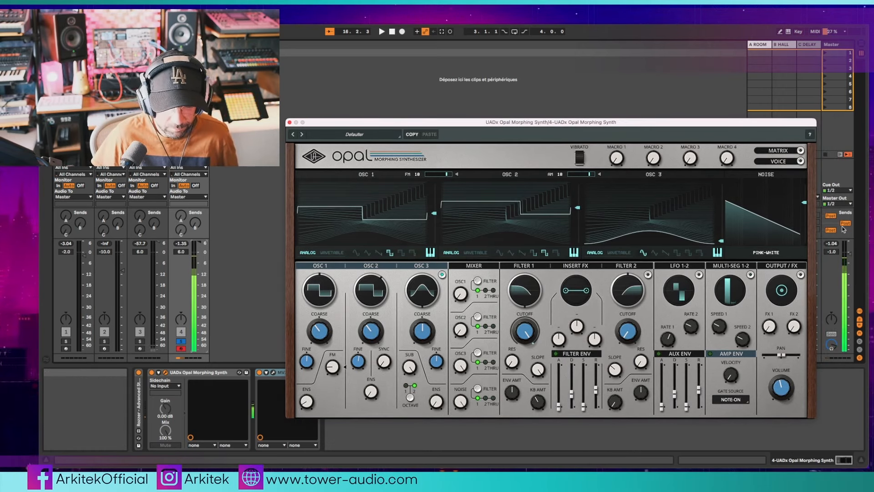
pyautogui.moveTo(804, 204); pyautogui.dragTo(809, 226)
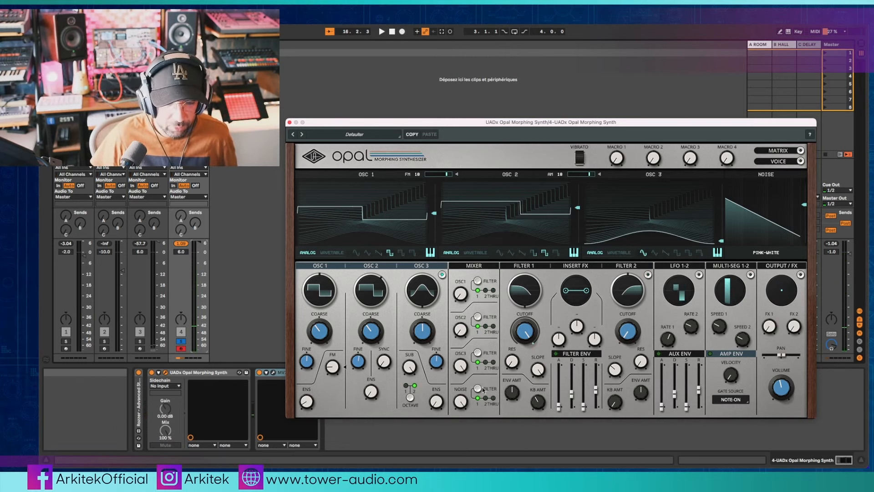
pyautogui.moveTo(464, 405)
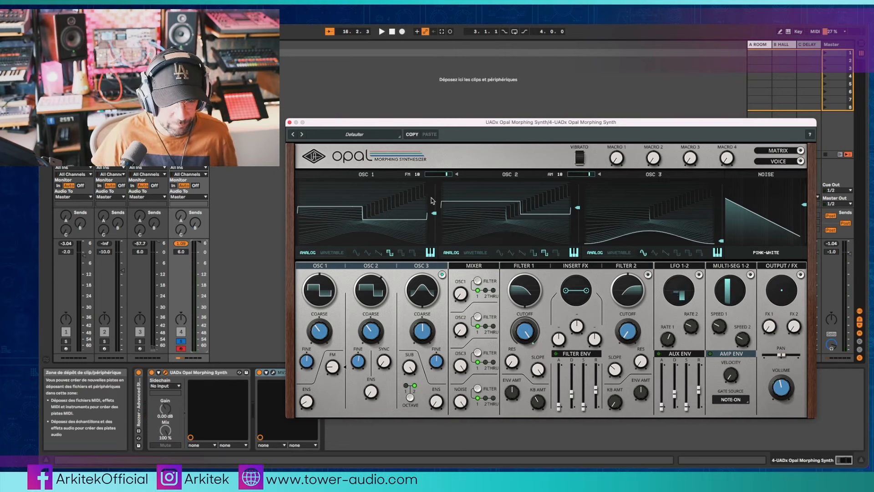
# Step: Reload the Defaulter preset to reset all synth parameters
pyautogui.click(355, 135)
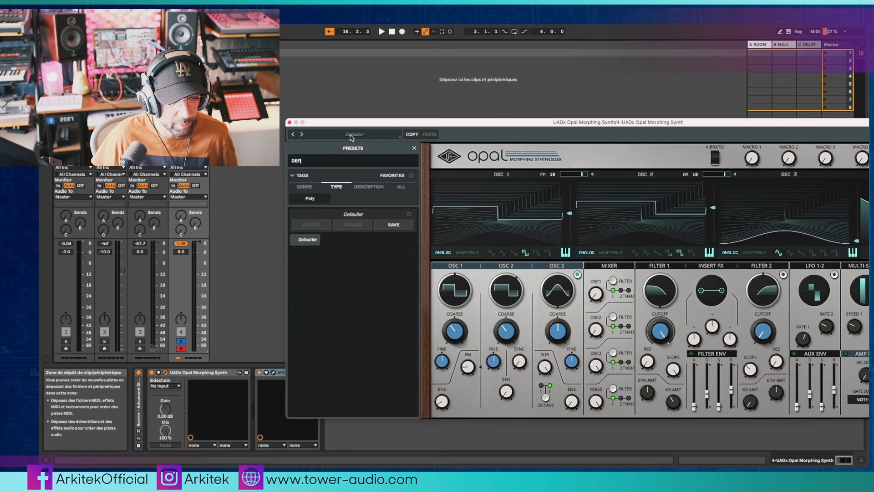
pyautogui.doubleClick(320, 240)
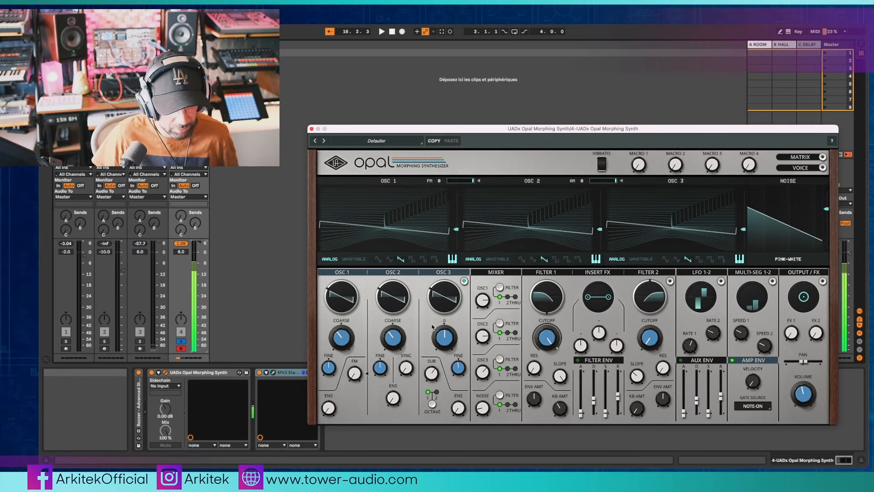
# Step: Morph OSC 1 to a pulse, OSC 2 to a saw-triangle blend and OSC 3 to a triangle, and set OSC 1's FM to 16
pyautogui.moveTo(452, 233); pyautogui.dragTo(455, 210)
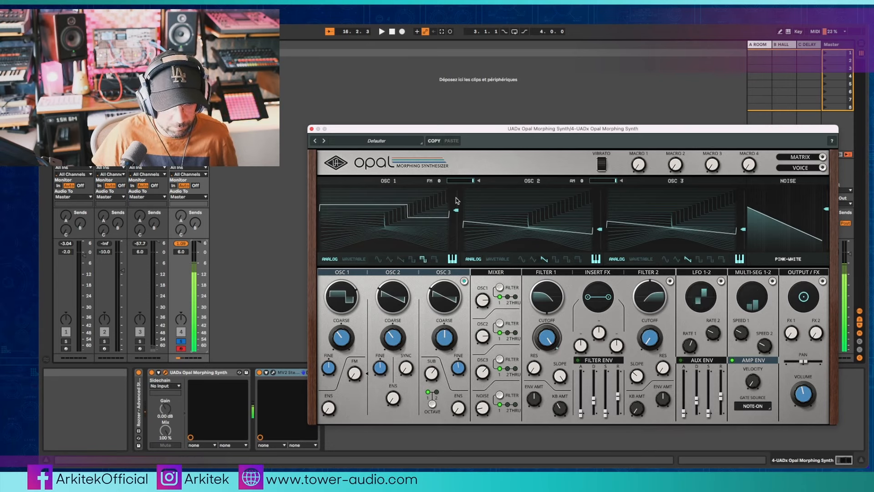
pyautogui.moveTo(600, 229); pyautogui.dragTo(601, 235)
pyautogui.moveTo(748, 229); pyautogui.dragTo(745, 245)
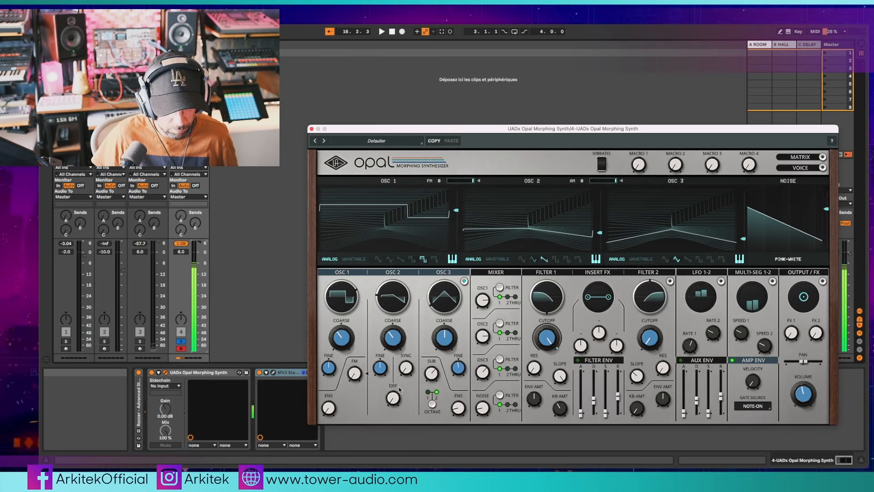
pyautogui.moveTo(355, 374); pyautogui.dragTo(355, 362)
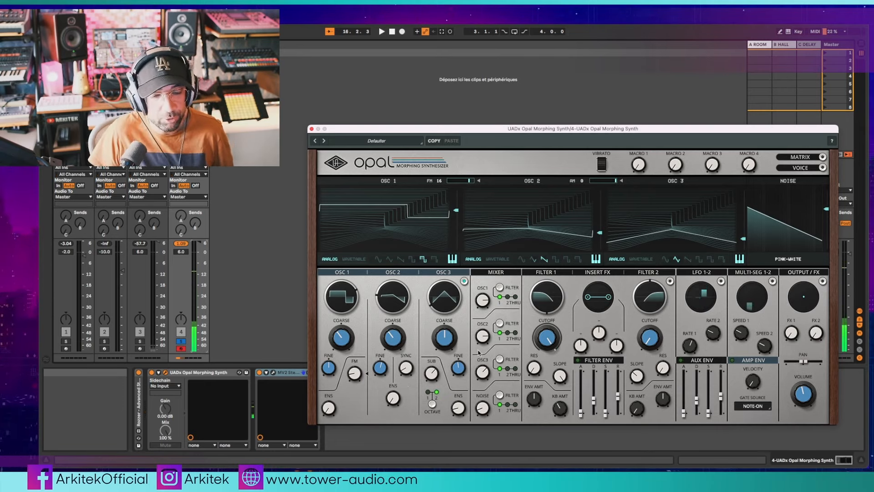
# Step: Show the filter display, lower Filter 1's cutoff and adjust its resonance
pyautogui.click(494, 273)
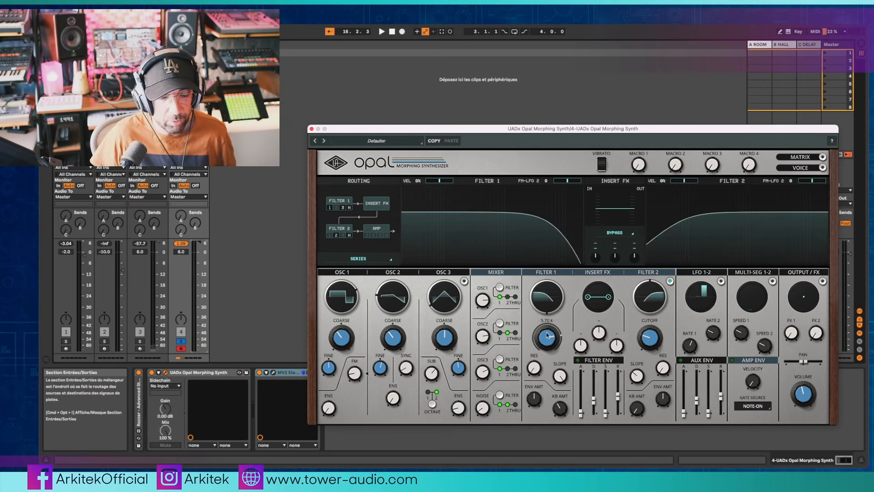
pyautogui.moveTo(551, 338); pyautogui.dragTo(543, 299)
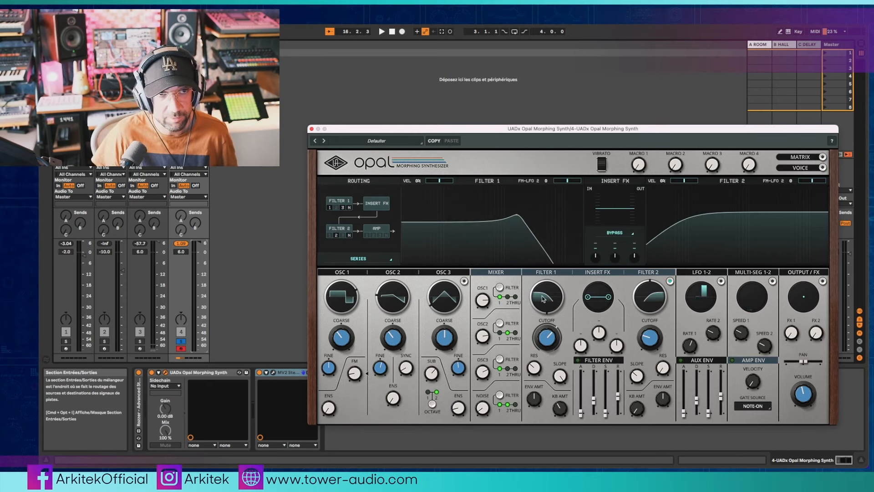
pyautogui.moveTo(534, 372); pyautogui.dragTo(540, 331)
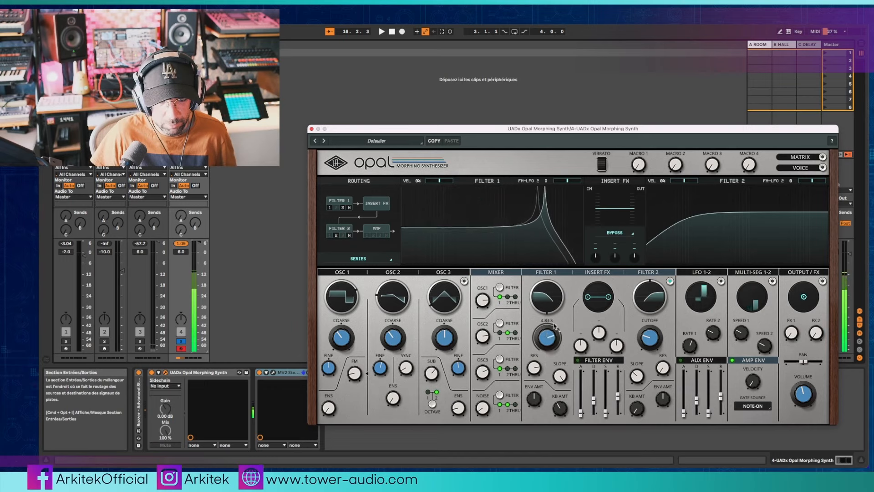
pyautogui.moveTo(541, 362); pyautogui.dragTo(561, 436)
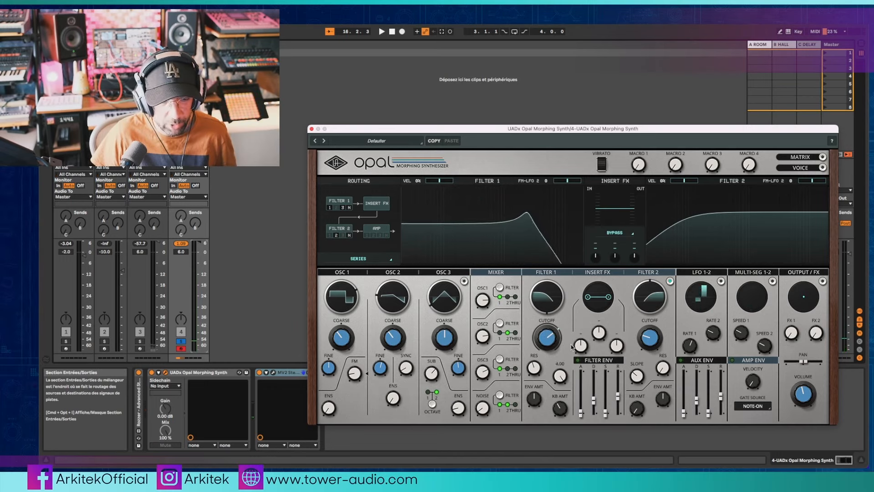
# Step: Sweep Filter 1's slope down to gentler settings and return it to 4.00
pyautogui.moveTo(561, 378); pyautogui.dragTo(559, 399)
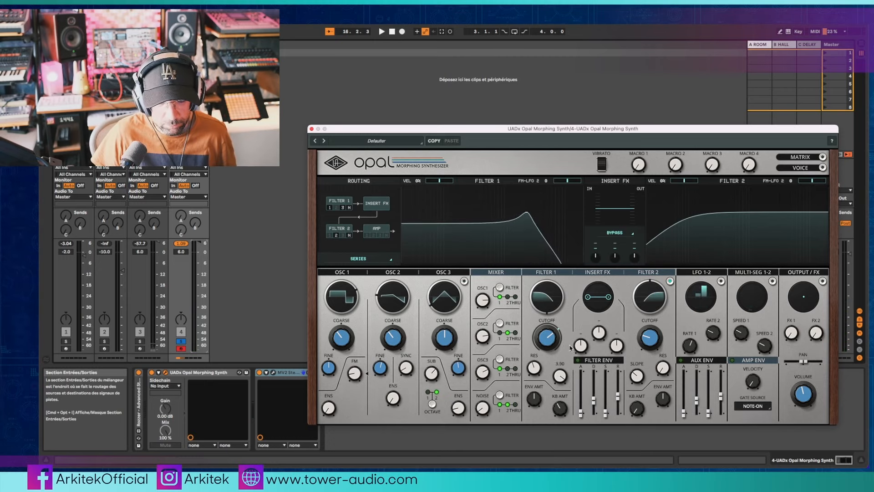
pyautogui.moveTo(563, 417); pyautogui.dragTo(560, 376)
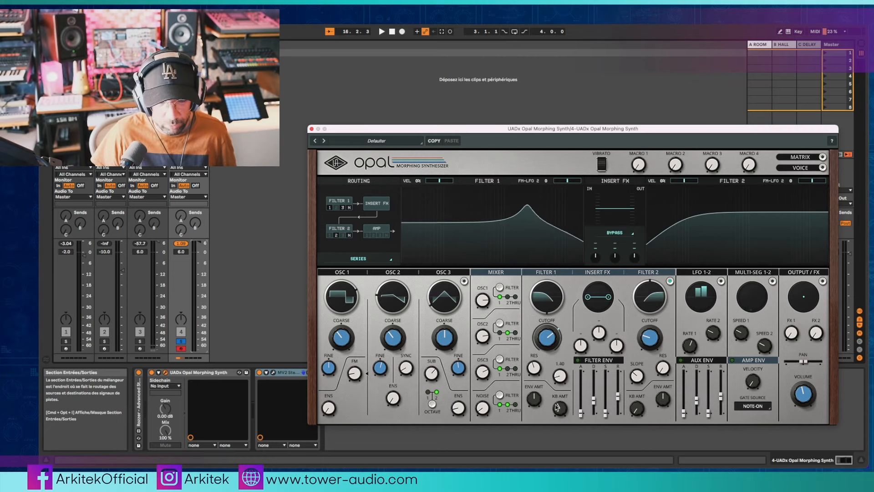
pyautogui.moveTo(586, 282); pyautogui.dragTo(574, 371)
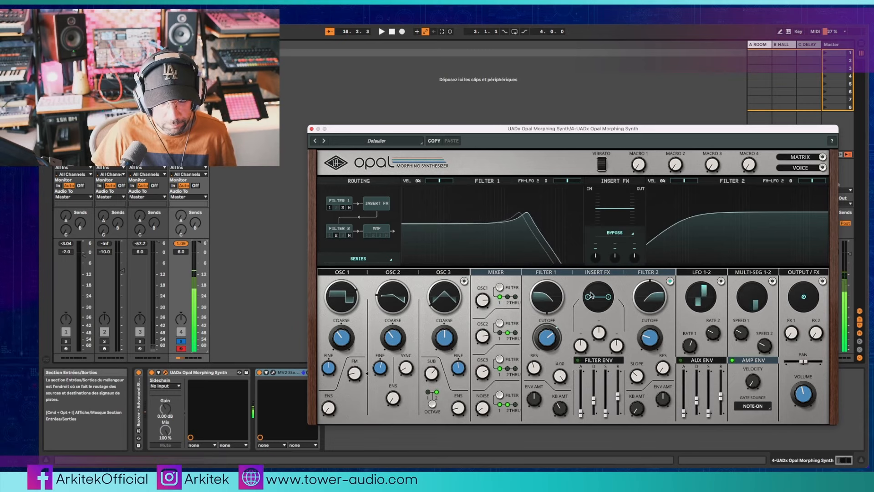
# Step: Adjust Filter 1's cutoff and try different keyboard tracking amounts on it
pyautogui.moveTo(547, 336); pyautogui.dragTo(547, 344)
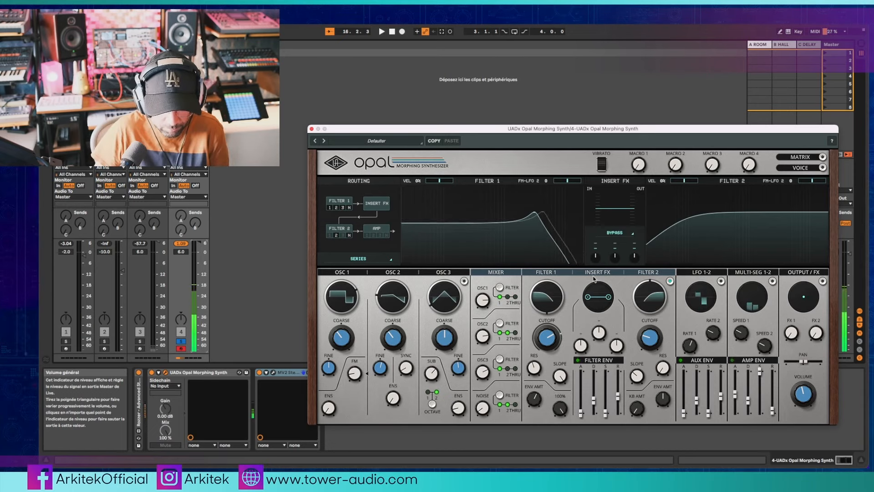
pyautogui.moveTo(562, 411); pyautogui.dragTo(562, 421)
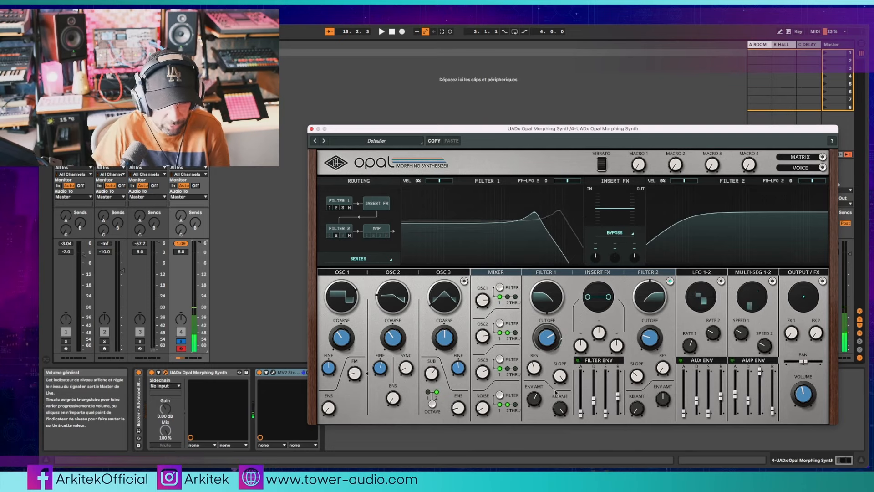
pyautogui.moveTo(560, 409); pyautogui.dragTo(560, 413)
pyautogui.moveTo(558, 458); pyautogui.dragTo(558, 463)
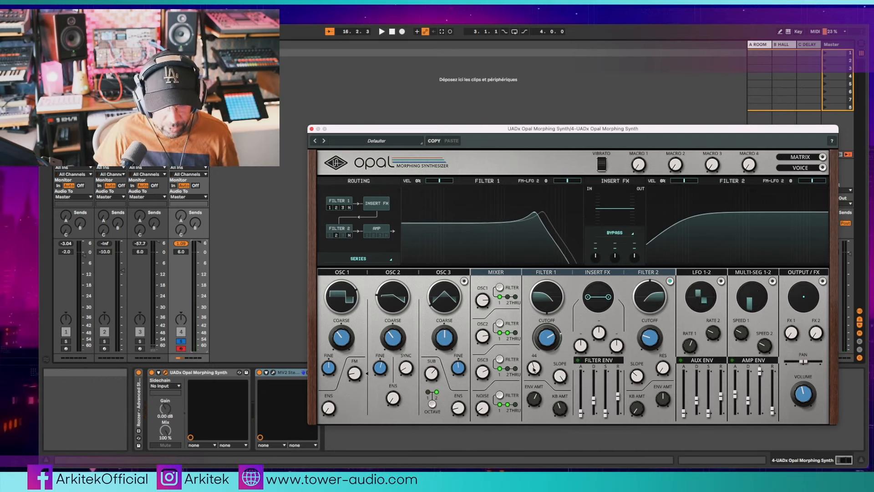
# Step: Lower Filter 1's resonance and morph its response through band-pass, low-pass and high-pass shapes
pyautogui.moveTo(535, 369); pyautogui.dragTo(534, 394)
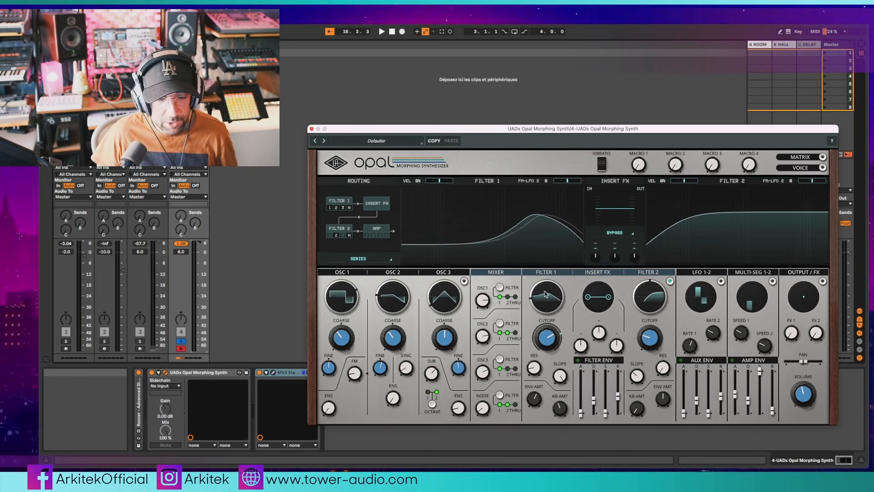
pyautogui.moveTo(565, 231)
pyautogui.mouseDown()
pyautogui.moveTo(560, 311)
pyautogui.moveTo(554, 303)
pyautogui.mouseUp()
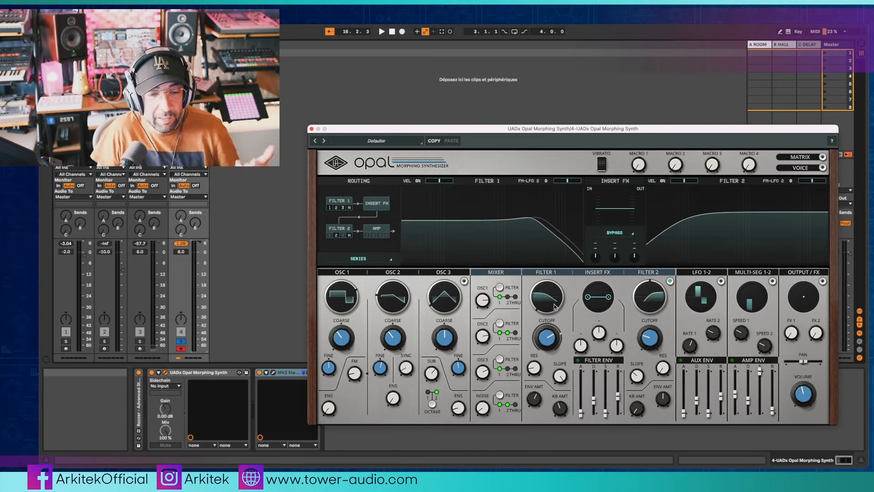
pyautogui.moveTo(553, 306); pyautogui.dragTo(558, 273)
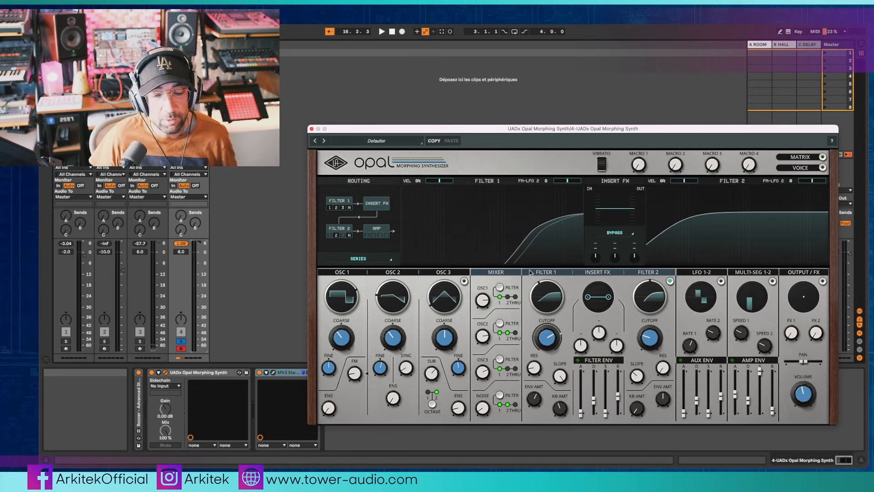
pyautogui.moveTo(555, 298); pyautogui.dragTo(556, 250)
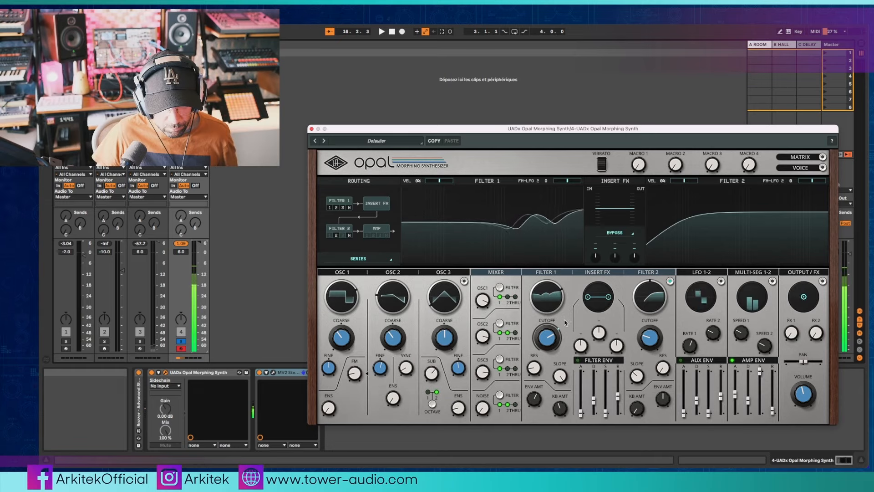
# Step: Sweep Filter 1's cutoff down and back up, and morph Filter 2 from high-pass to low-pass
pyautogui.moveTo(551, 340); pyautogui.dragTo(548, 361)
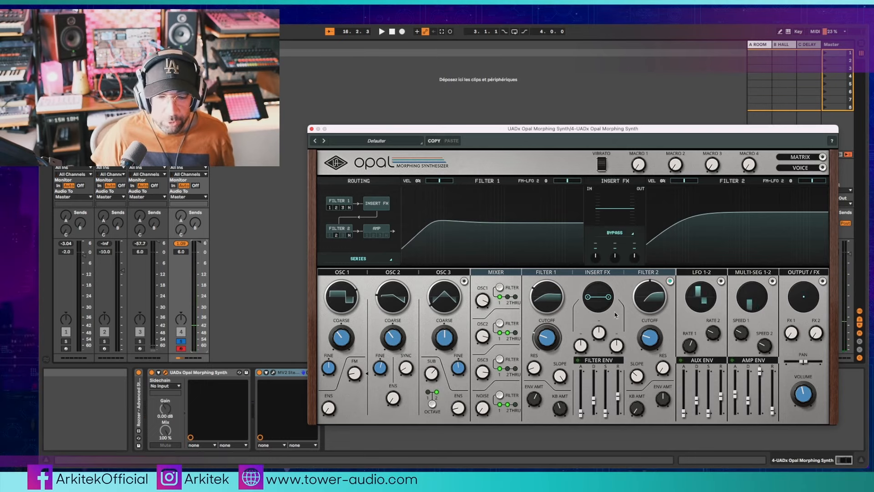
pyautogui.moveTo(652, 308)
pyautogui.mouseDown()
pyautogui.moveTo(658, 250)
pyautogui.moveTo(649, 355)
pyautogui.moveTo(685, 182)
pyautogui.mouseUp()
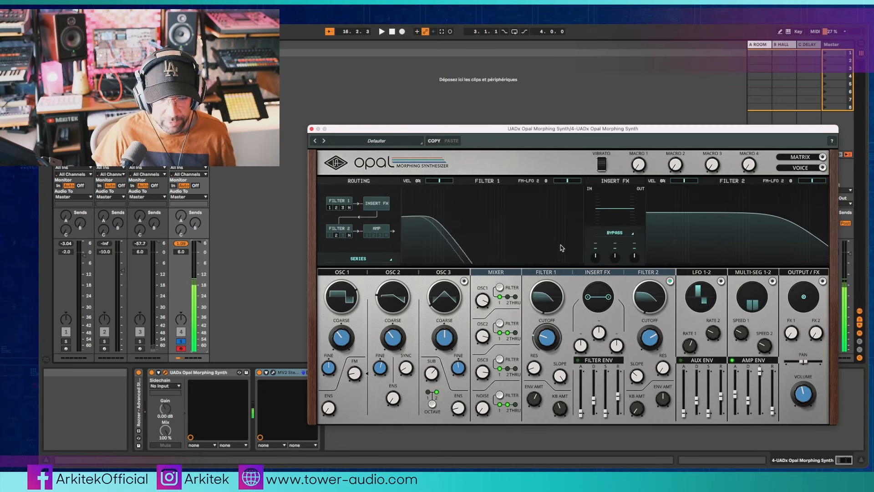
pyautogui.moveTo(546, 345); pyautogui.dragTo(560, 306)
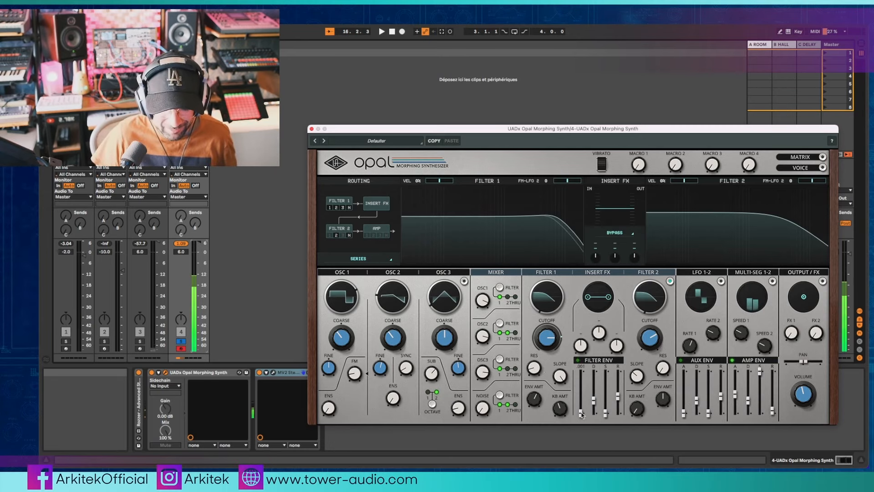
# Step: Adjust the filter envelope's attack, and set the insert effect to Distortion with a raised drive
pyautogui.moveTo(581, 412)
pyautogui.mouseDown()
pyautogui.moveTo(588, 352)
pyautogui.moveTo(586, 410)
pyautogui.mouseUp()
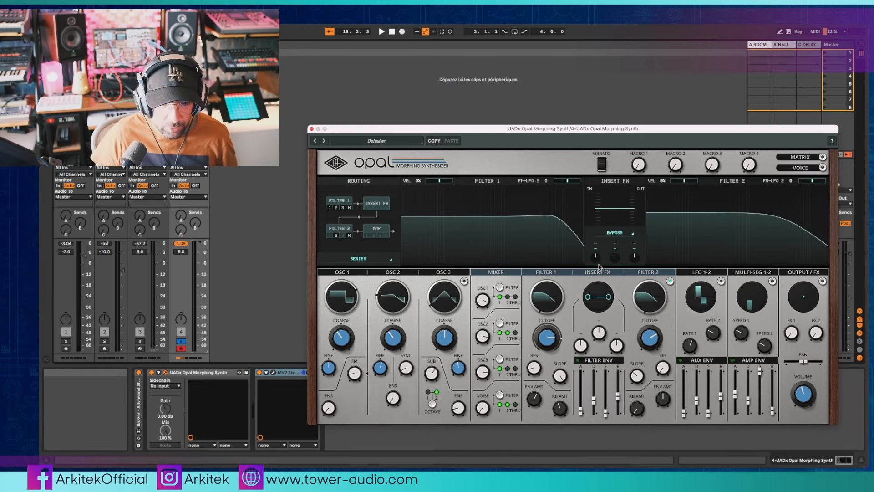
pyautogui.click(615, 233)
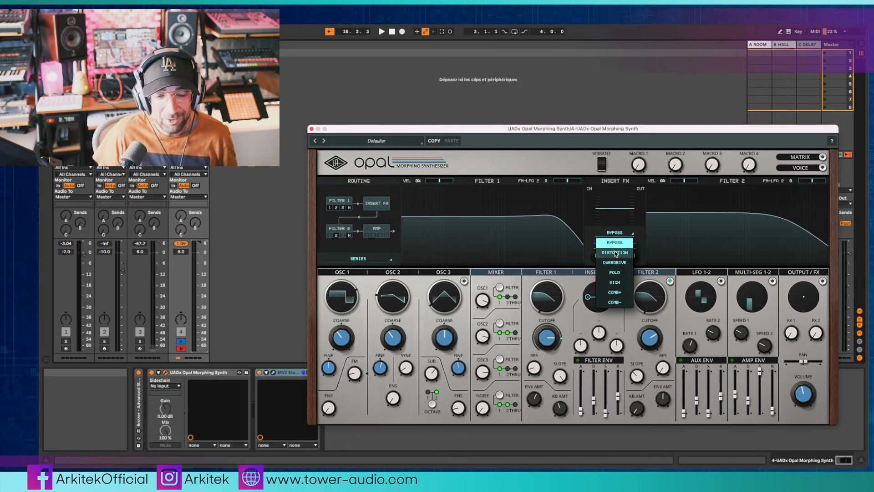
pyautogui.click(614, 252)
pyautogui.moveTo(580, 345); pyautogui.dragTo(592, 321)
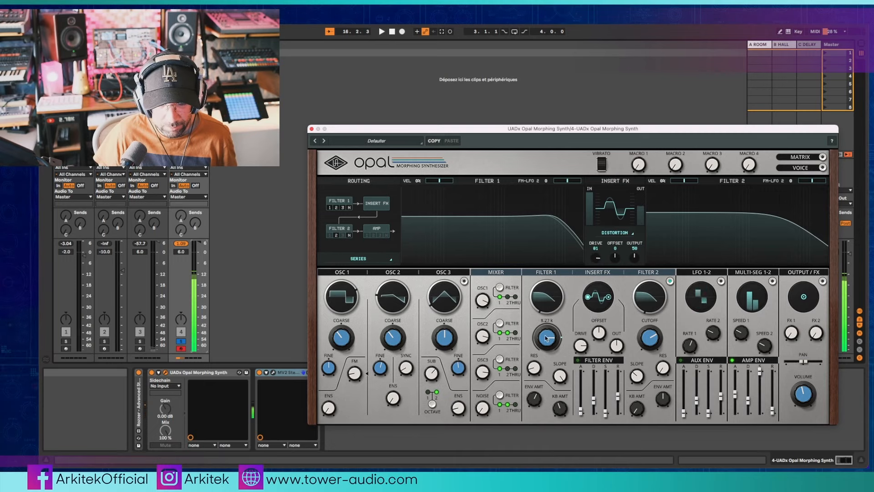
# Step: Raise both filters' cutoffs and set the distortion insert to drive 85, offset 14 and output 75
pyautogui.moveTo(546, 337); pyautogui.dragTo(548, 330)
pyautogui.moveTo(650, 339); pyautogui.dragTo(659, 320)
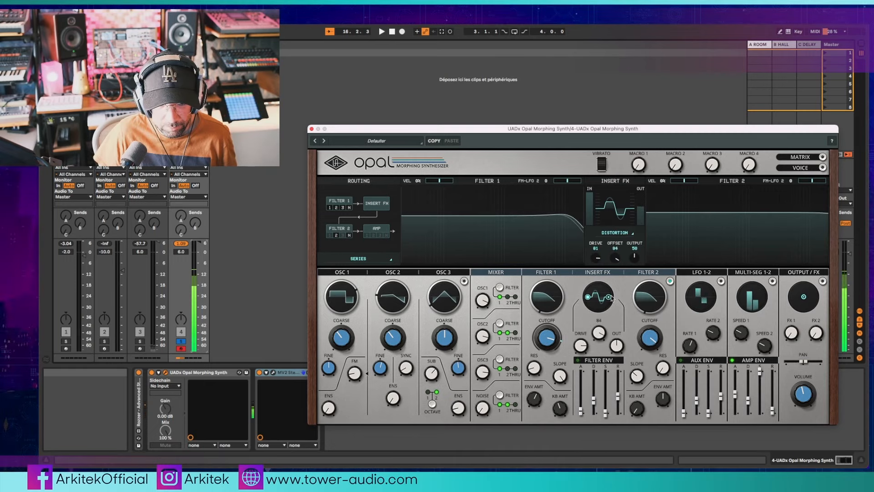
pyautogui.moveTo(606, 352); pyautogui.dragTo(624, 330)
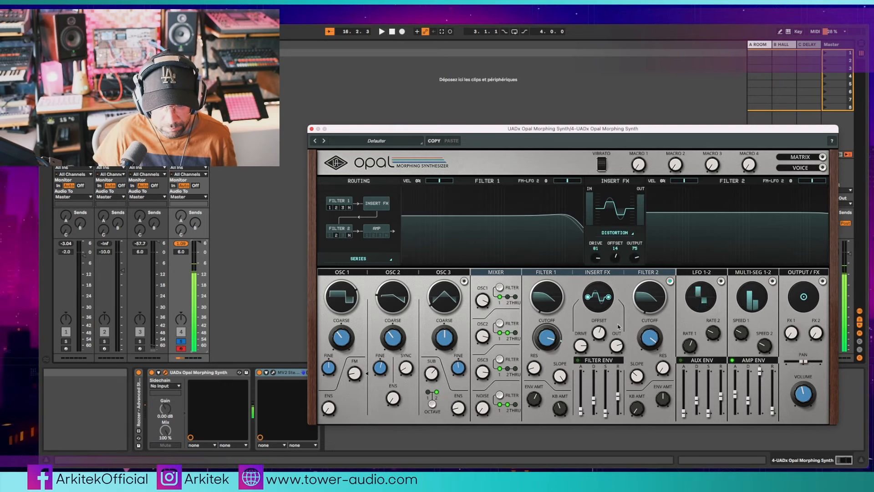
pyautogui.moveTo(585, 352); pyautogui.dragTo(576, 423)
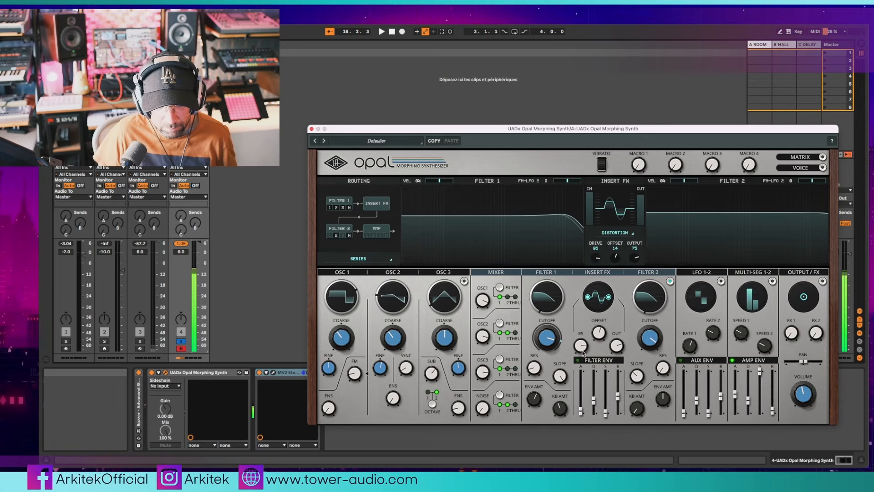
# Step: Set the insert effect to Overdrive with drive at 70, and adjust the filter envelope's attack and decay
pyautogui.click(614, 231)
pyautogui.click(615, 262)
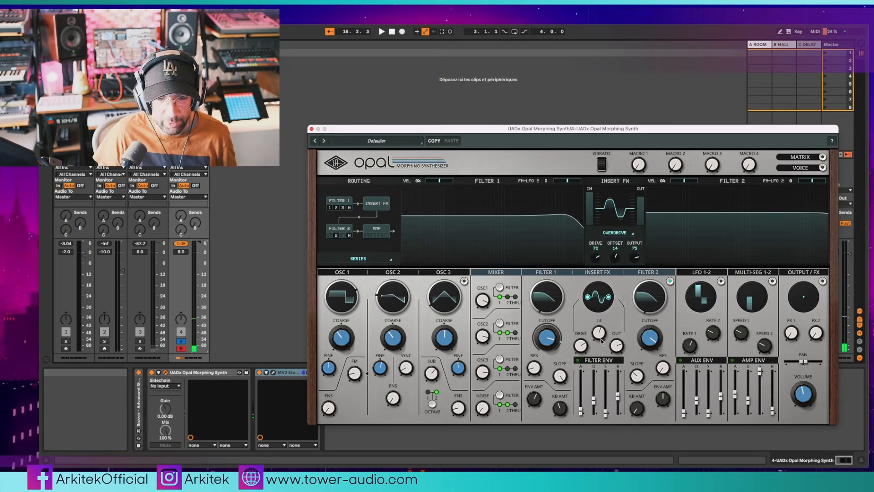
pyautogui.moveTo(589, 350)
pyautogui.mouseDown()
pyautogui.moveTo(586, 324)
pyautogui.moveTo(582, 354)
pyautogui.mouseUp()
pyautogui.moveTo(590, 312); pyautogui.dragTo(588, 332)
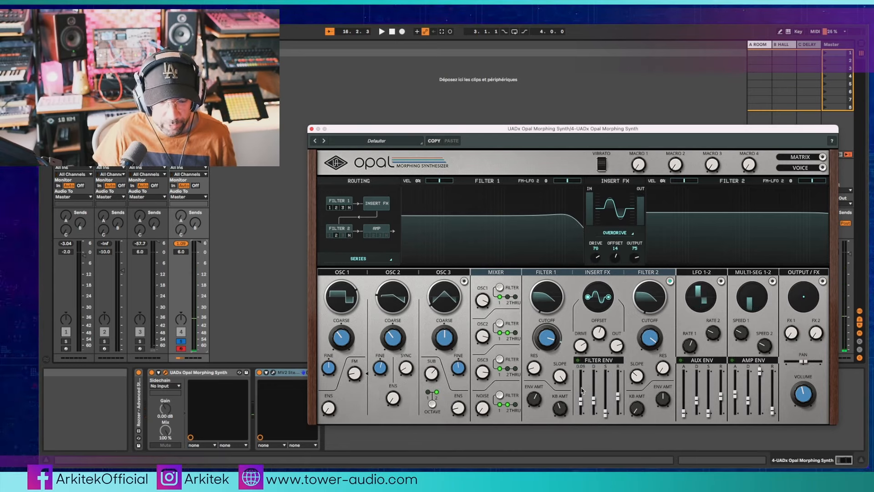
pyautogui.moveTo(620, 394); pyautogui.dragTo(618, 387)
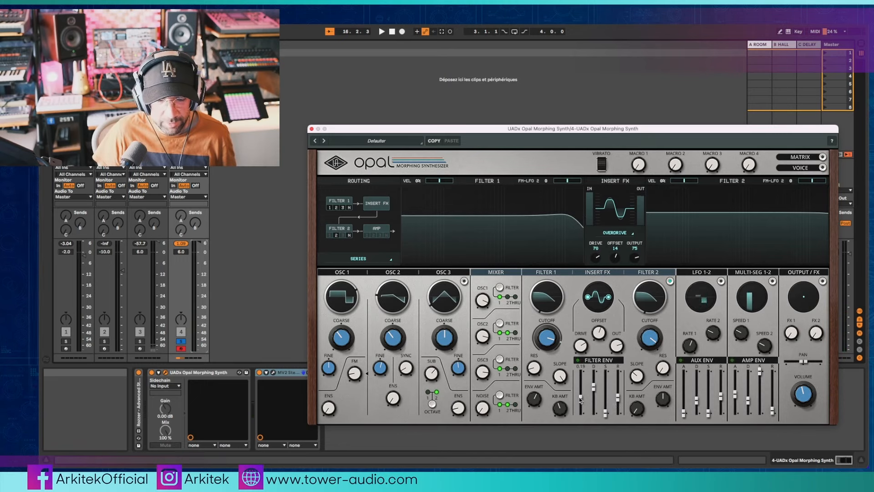
pyautogui.moveTo(580, 399); pyautogui.dragTo(580, 406)
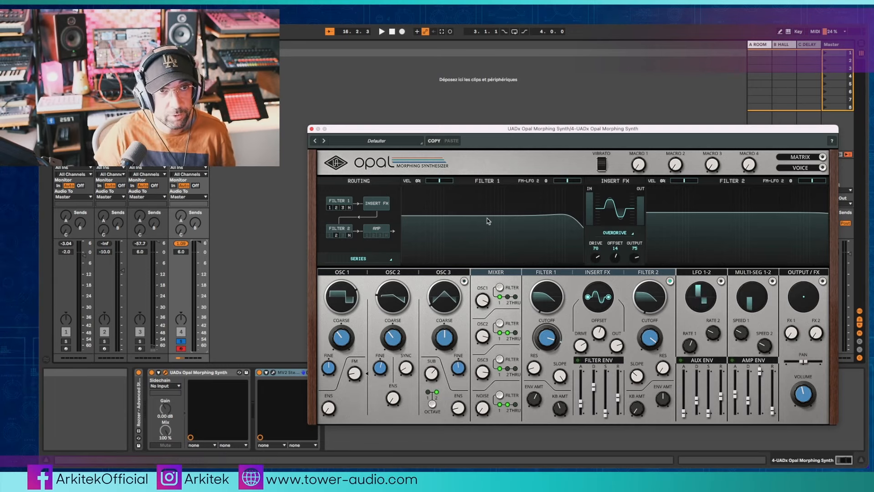
# Step: Set the insert effect to Fold with drive at 87 and a negative offset
pyautogui.click(610, 232)
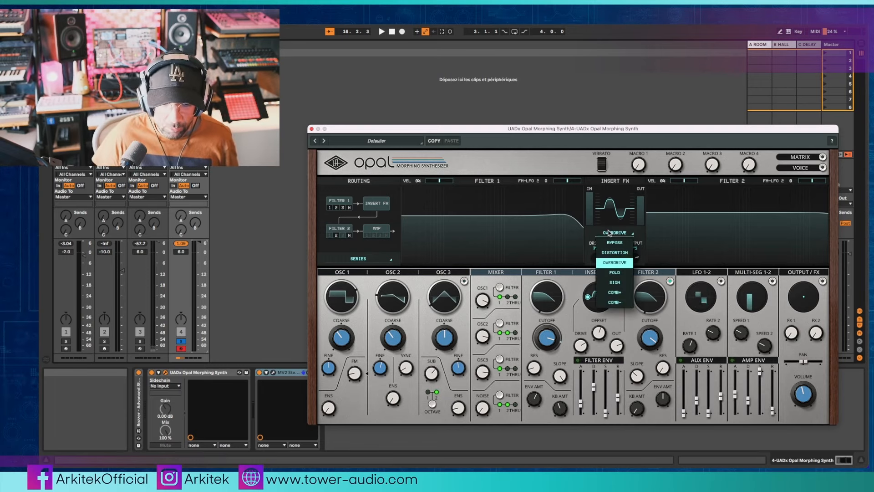
pyautogui.click(614, 272)
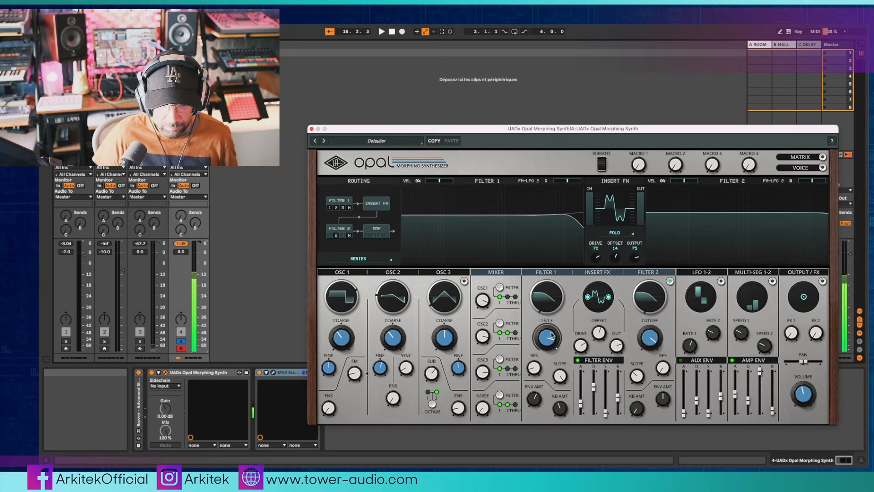
pyautogui.moveTo(582, 330); pyautogui.dragTo(601, 319)
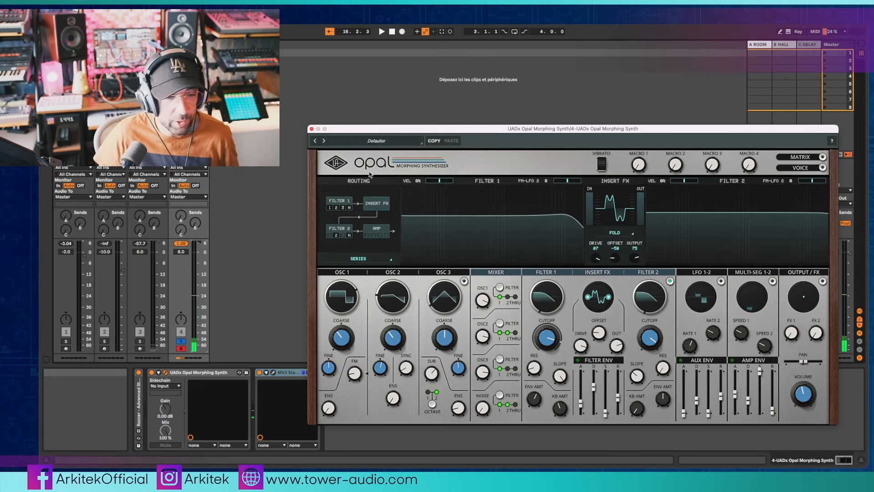
# Step: Find the Defaulter preset in the preset browser by searching "def", reload it to reset the patch, and reposition the synth window
pyautogui.click(366, 142)
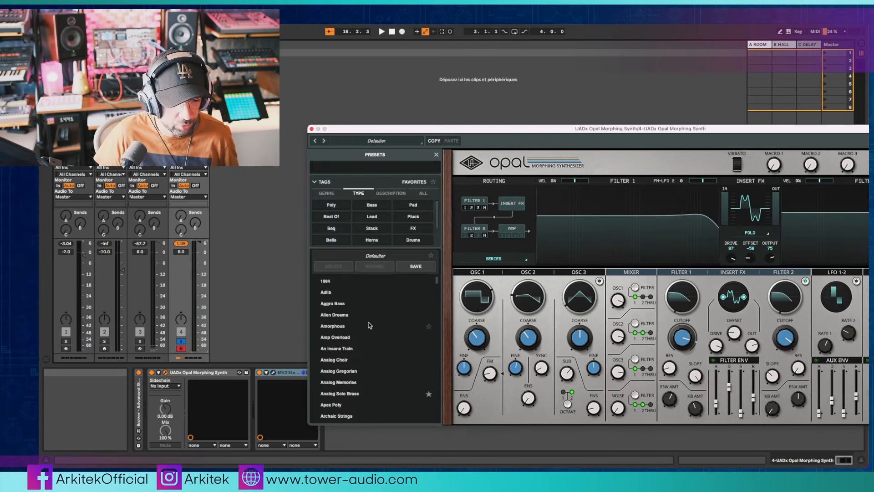
pyautogui.write('def')
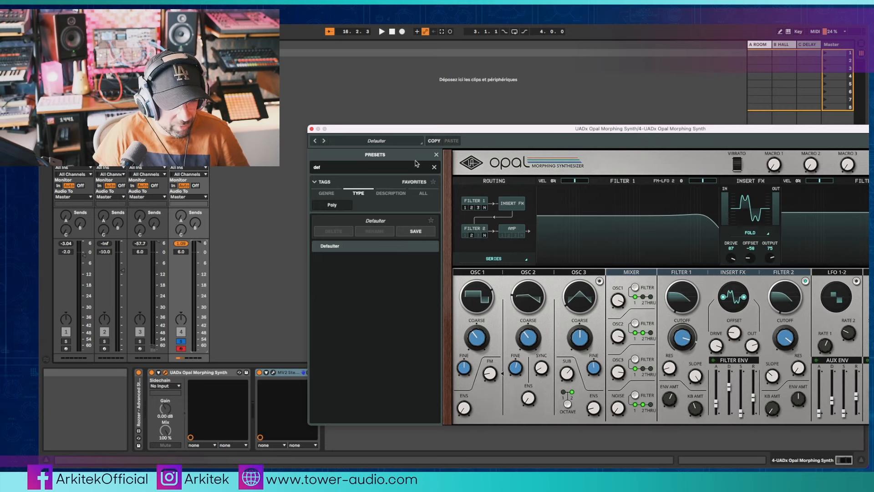
pyautogui.click(434, 166)
pyautogui.click(325, 141)
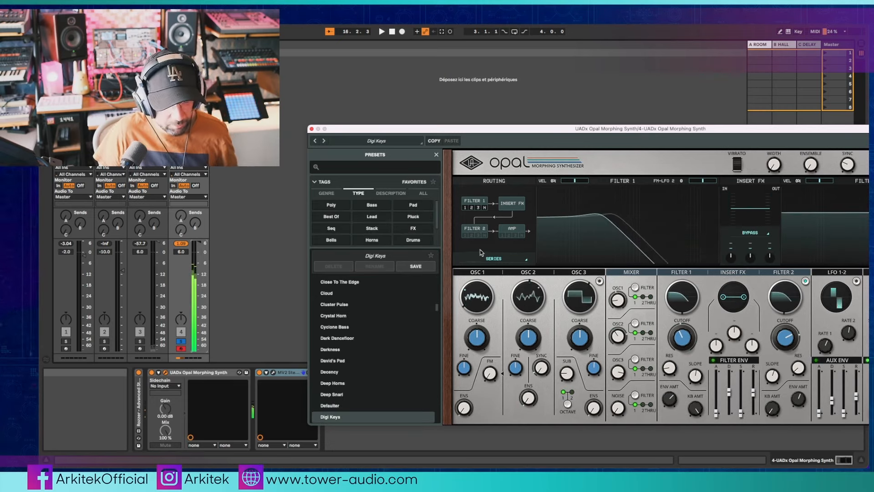
pyautogui.click(332, 404)
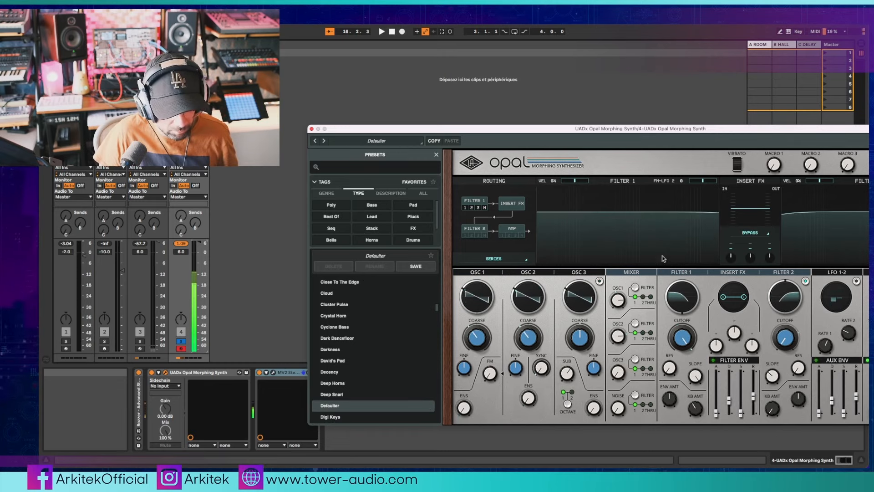
pyautogui.moveTo(601, 127); pyautogui.dragTo(358, 130)
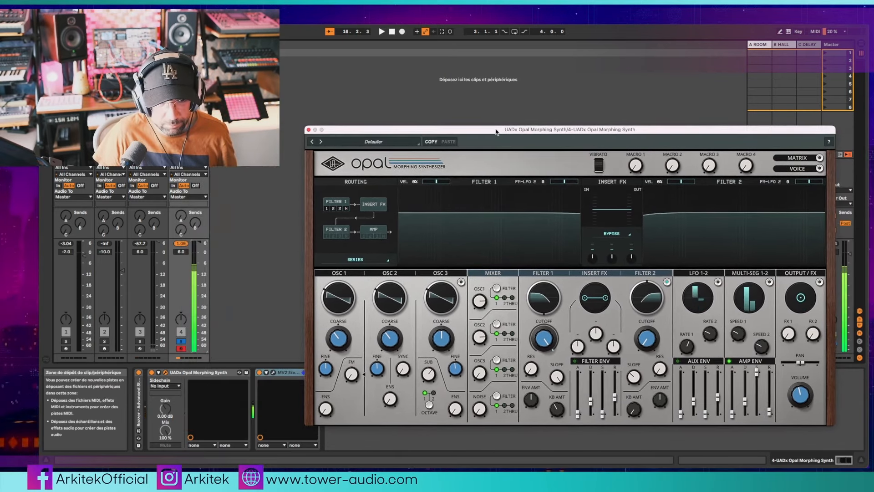
# Step: Lower Filter 1's cutoff and try the Fold insert effect with different drive amounts
pyautogui.moveTo(548, 342); pyautogui.dragTo(598, 267)
pyautogui.click(611, 233)
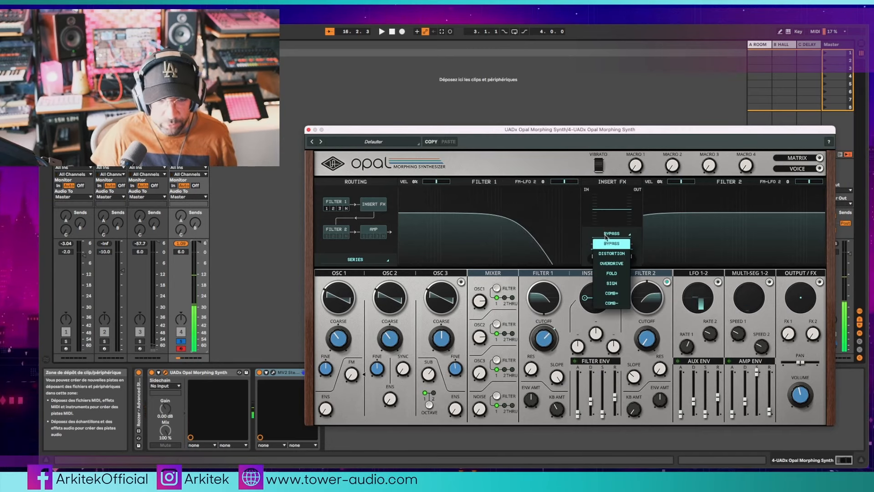
pyautogui.click(612, 273)
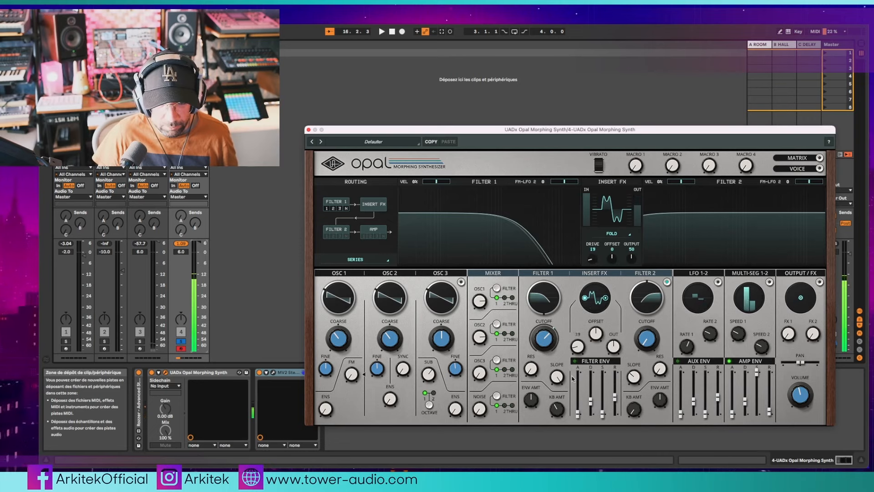
# Step: Set the insert effect to Sign, try different drive amounts and bring its offset to 33
pyautogui.click(611, 233)
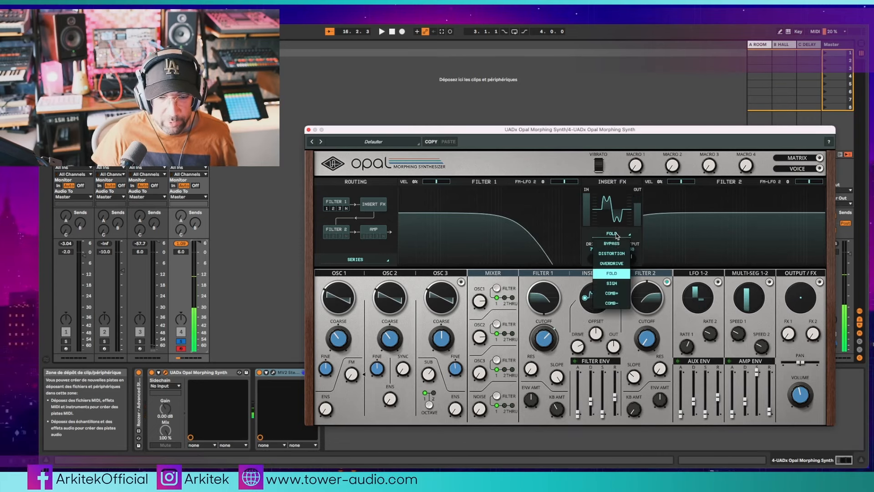
pyautogui.click(611, 283)
pyautogui.click(604, 230)
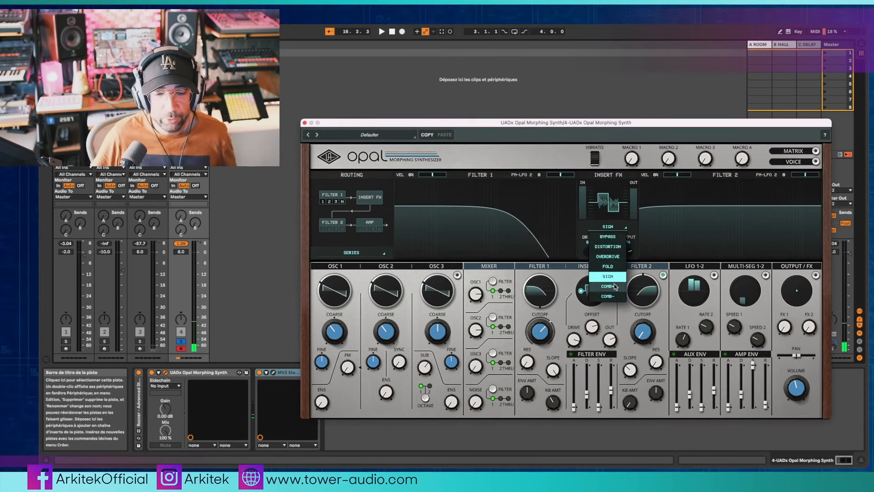
pyautogui.click(610, 231)
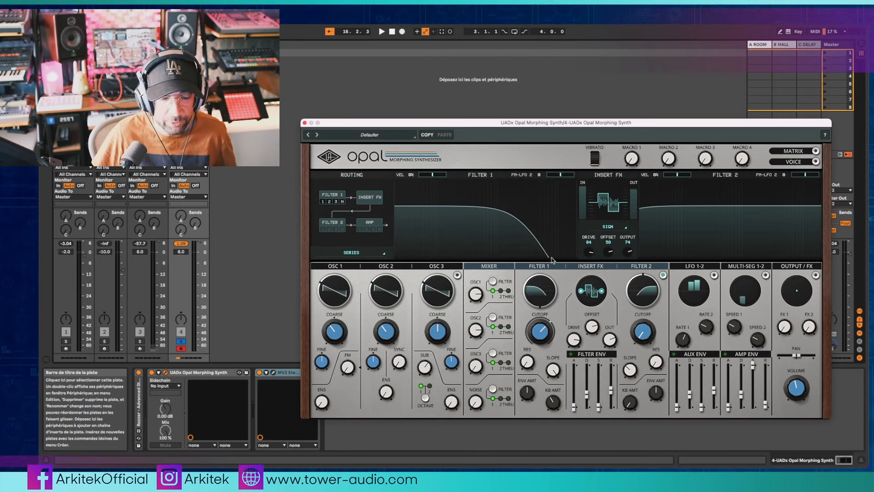
pyautogui.moveTo(582, 363); pyautogui.dragTo(575, 371)
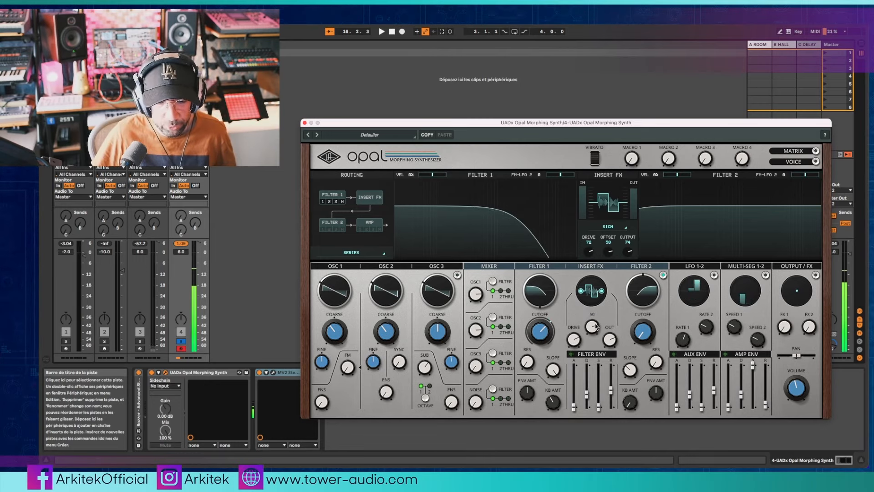
pyautogui.moveTo(593, 314); pyautogui.dragTo(594, 346)
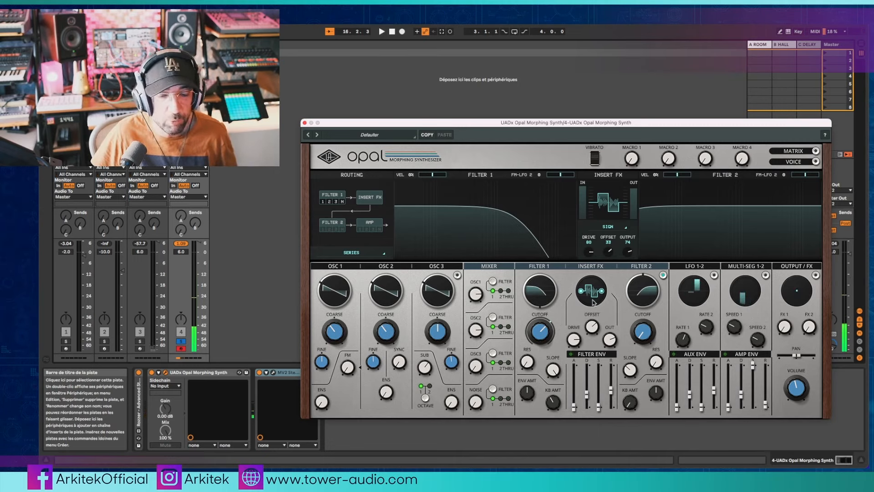
# Step: Try the Comb+ insert effect, then switch to Comb- with pitch at +7.00 and damping at 2
pyautogui.click(623, 227)
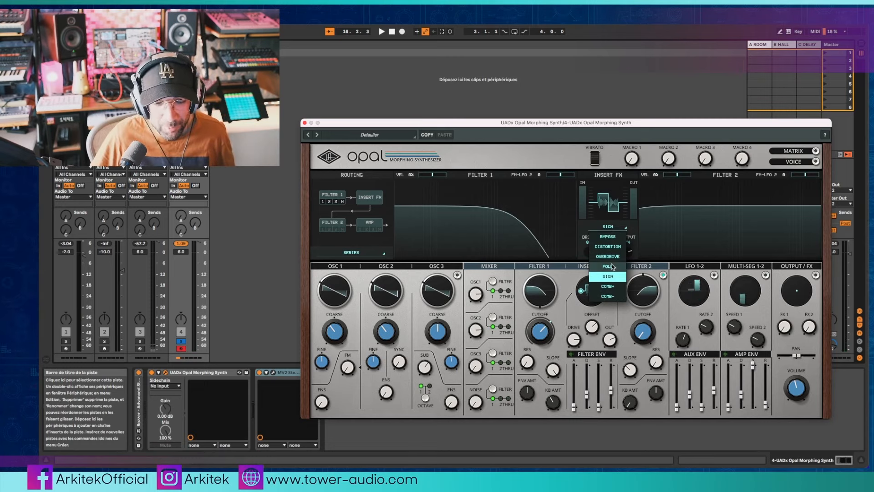
pyautogui.click(607, 286)
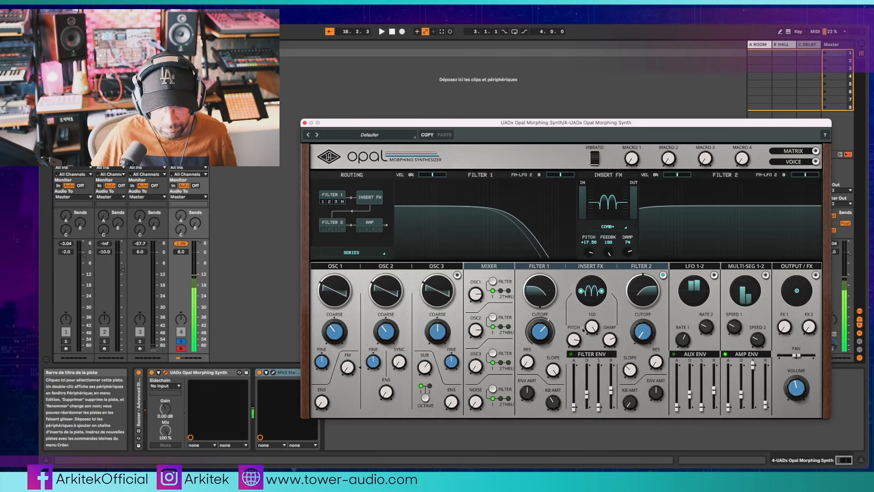
pyautogui.click(608, 227)
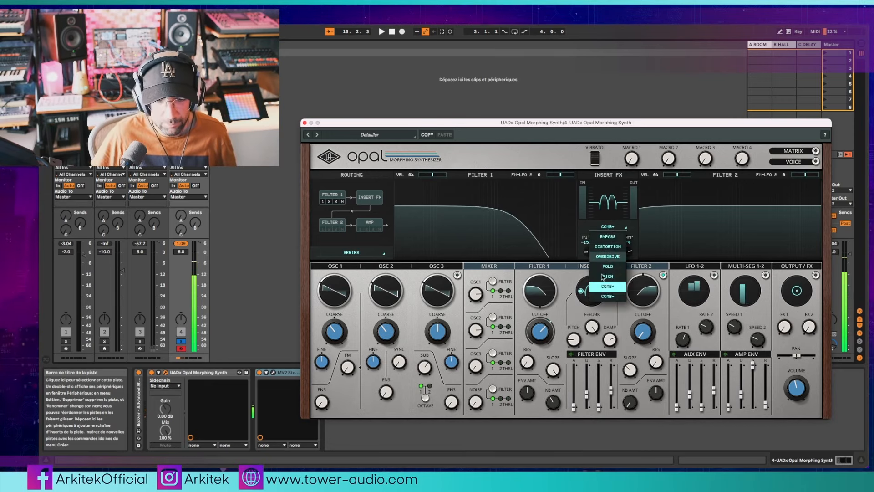
pyautogui.click(608, 296)
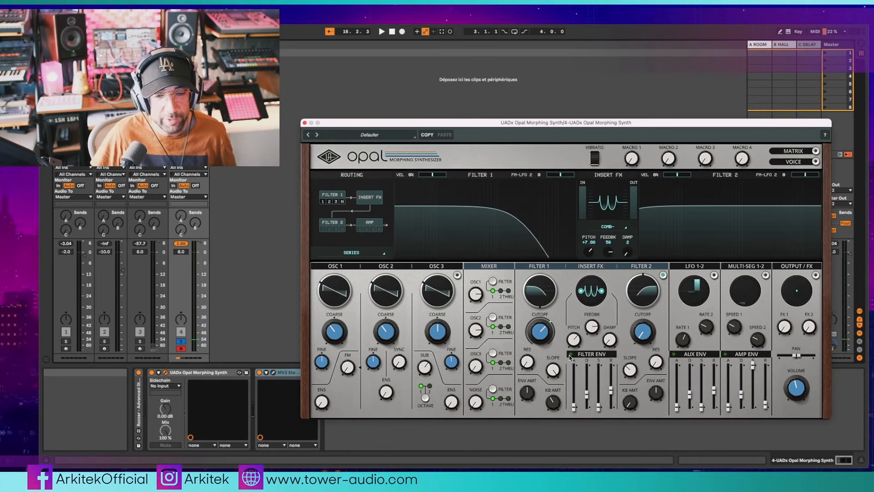
pyautogui.moveTo(657, 127); pyautogui.dragTo(656, 124)
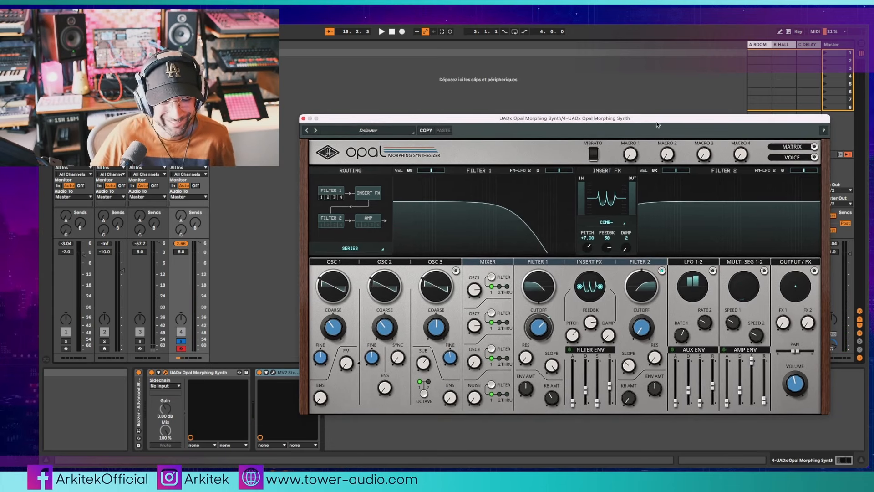
# Step: Bypass the insert effect and raise Filter 1's cutoff
pyautogui.click(624, 223)
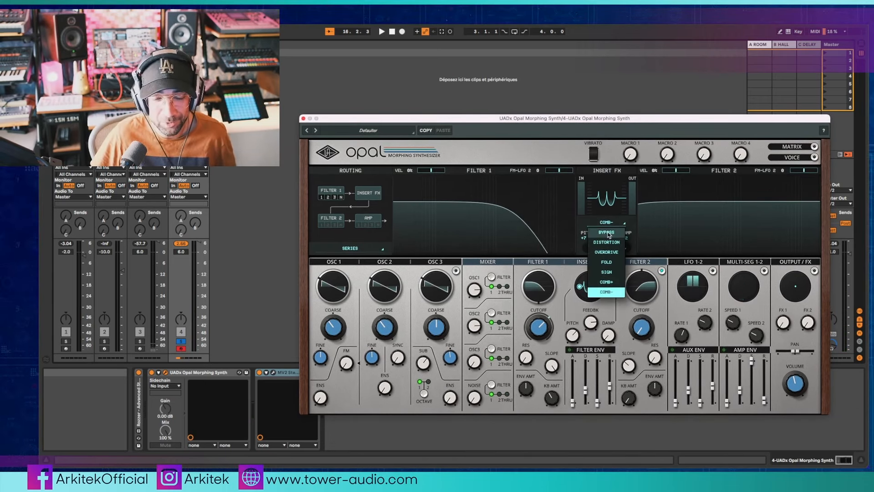
pyautogui.click(608, 232)
pyautogui.click(606, 222)
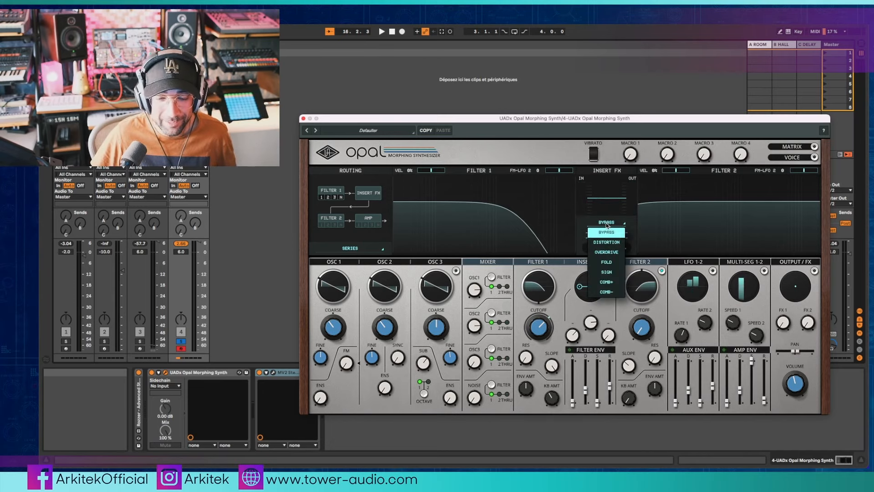
pyautogui.click(605, 225)
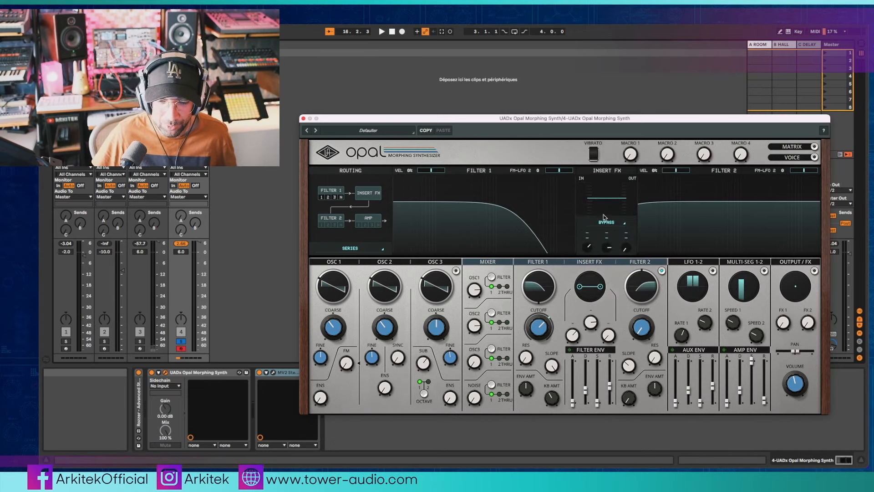
pyautogui.moveTo(550, 339); pyautogui.dragTo(554, 320)
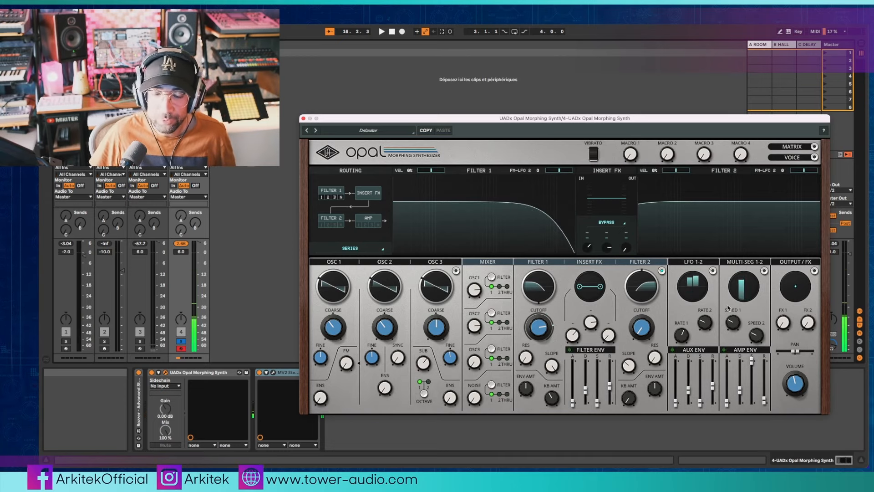
# Step: Show the LFO 1-2 settings, review LFO 1's trigger options, and sweep its rate up and back down to 4.59 Hz
pyautogui.click(677, 261)
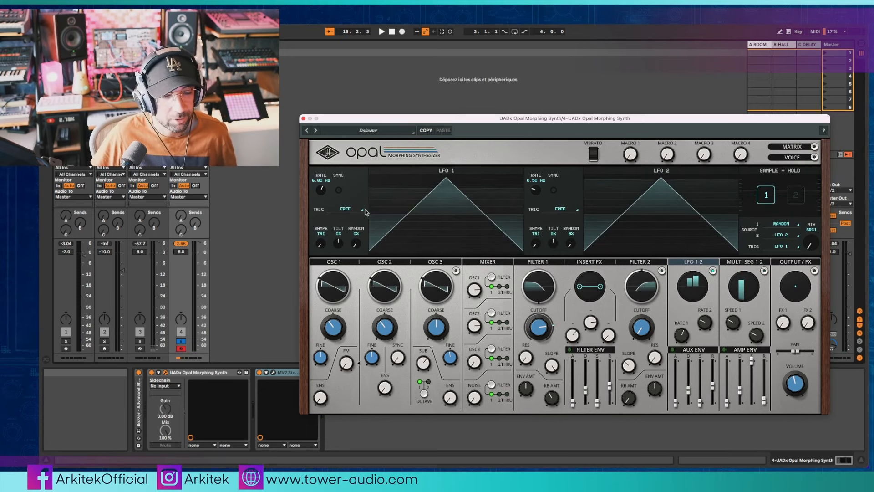
pyautogui.click(344, 211)
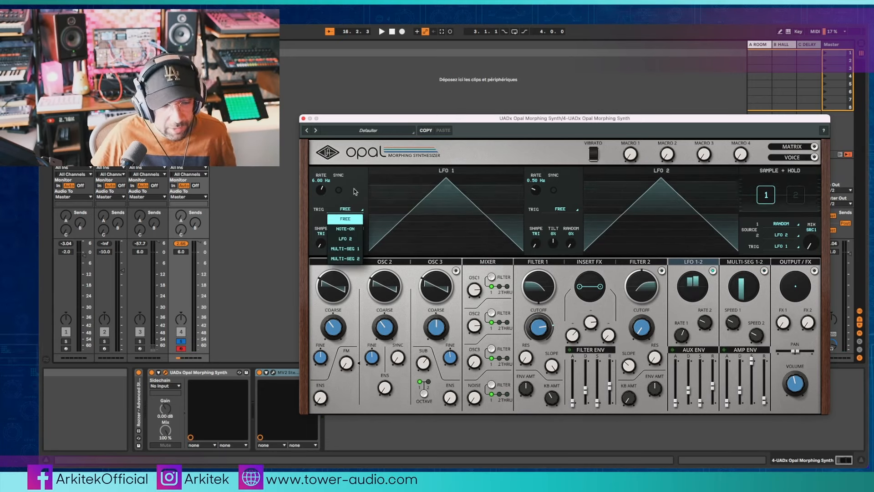
pyautogui.click(353, 189)
pyautogui.moveTo(322, 189); pyautogui.dragTo(322, 178)
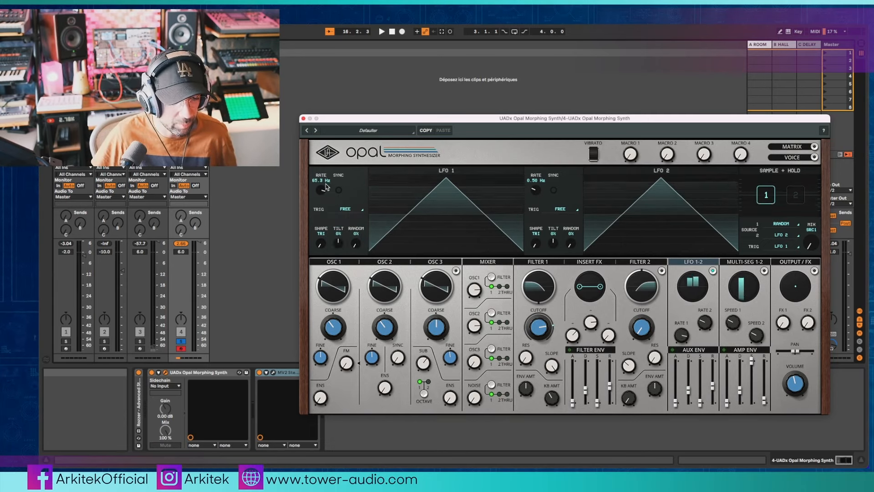
pyautogui.moveTo(321, 190); pyautogui.dragTo(324, 207)
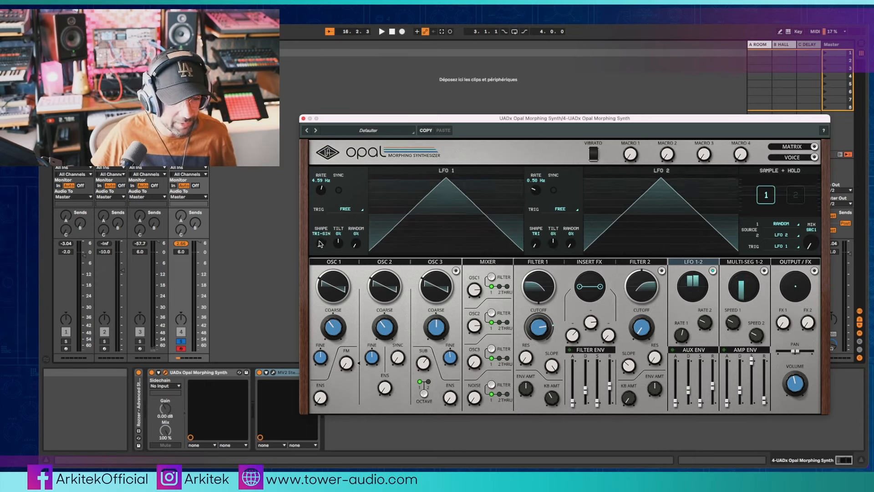
# Step: Try LFO 1 between sine and square with -21% tilt and 42% randomness, and a triangle shape with tilt at -83%
pyautogui.moveTo(320, 244)
pyautogui.mouseDown()
pyautogui.moveTo(335, 208)
pyautogui.moveTo(331, 237)
pyautogui.moveTo(341, 187)
pyautogui.moveTo(331, 240)
pyautogui.moveTo(337, 198)
pyautogui.moveTo(345, 251)
pyautogui.moveTo(361, 213)
pyautogui.mouseUp()
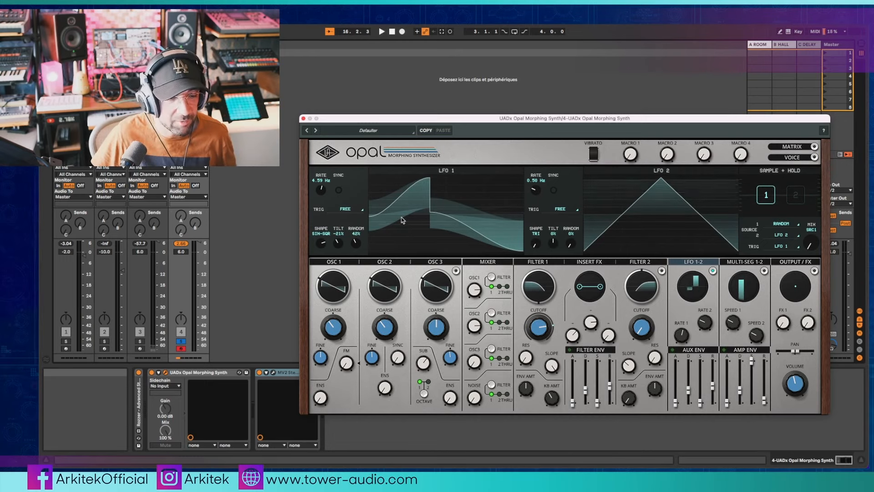
pyautogui.moveTo(362, 224)
pyautogui.mouseDown()
pyautogui.moveTo(363, 209)
pyautogui.moveTo(359, 281)
pyautogui.mouseUp()
pyautogui.moveTo(338, 243); pyautogui.dragTo(320, 287)
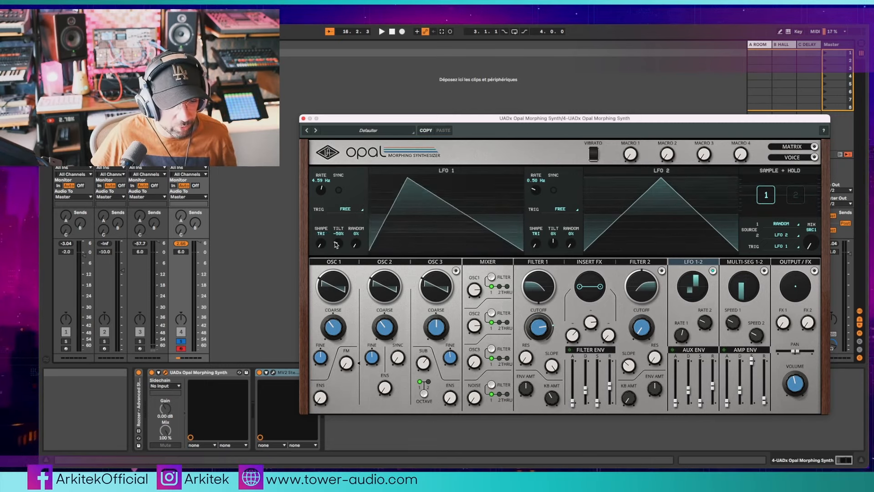
pyautogui.moveTo(337, 243); pyautogui.dragTo(338, 264)
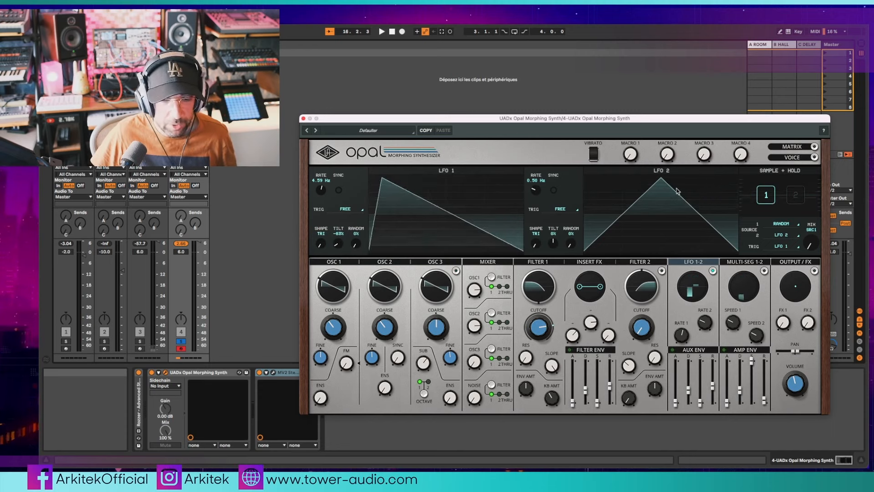
# Step: Sweep the Sample + Hold mix between source 1 and source 2, ending fully on source 2
pyautogui.click(800, 199)
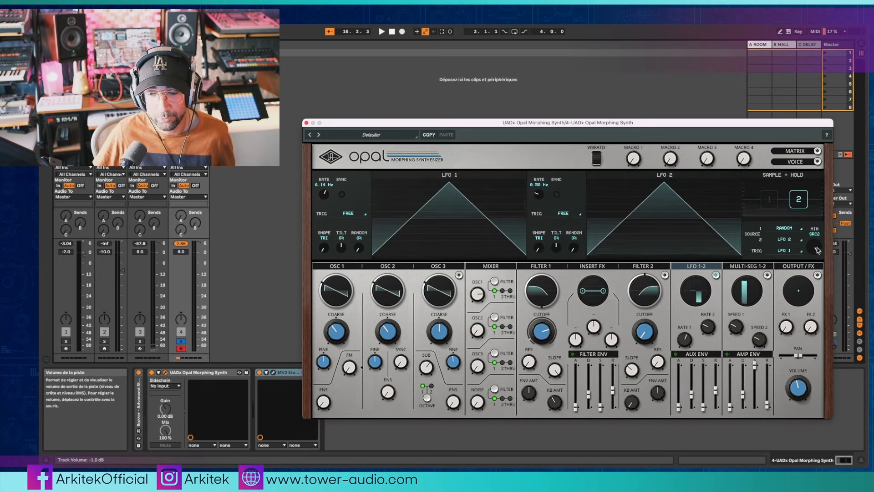
pyautogui.moveTo(808, 316); pyautogui.dragTo(803, 353)
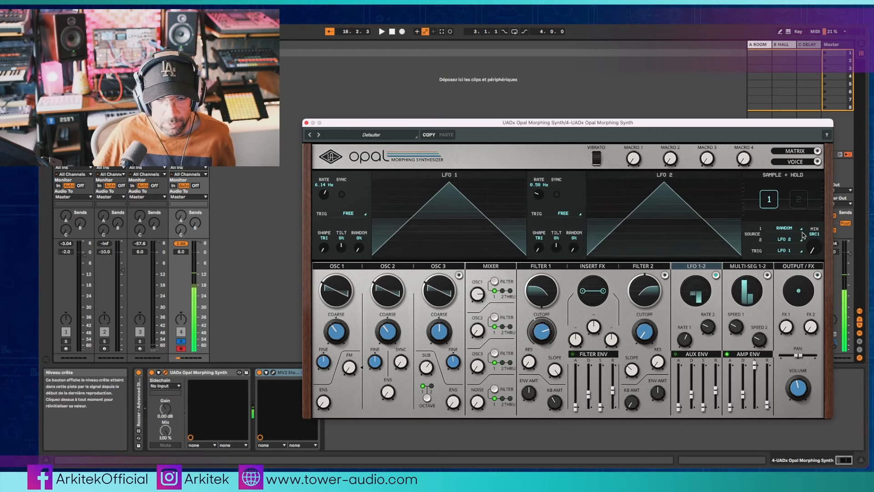
pyautogui.moveTo(815, 248); pyautogui.dragTo(829, 168)
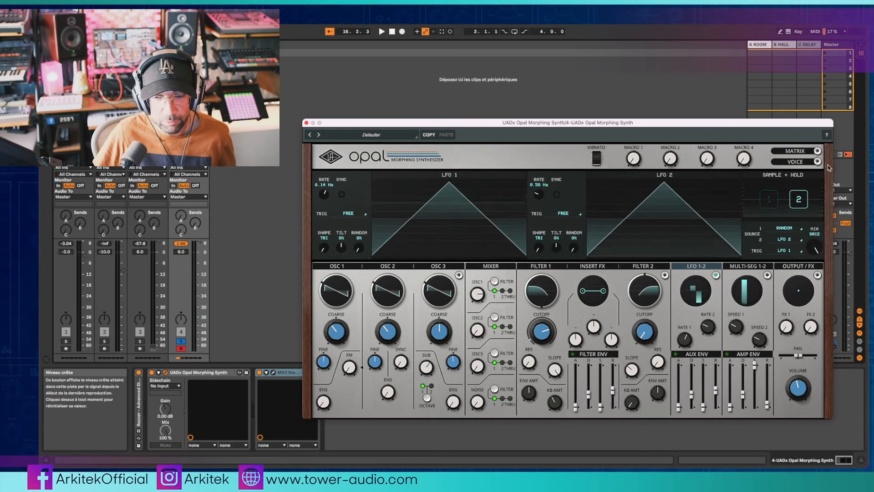
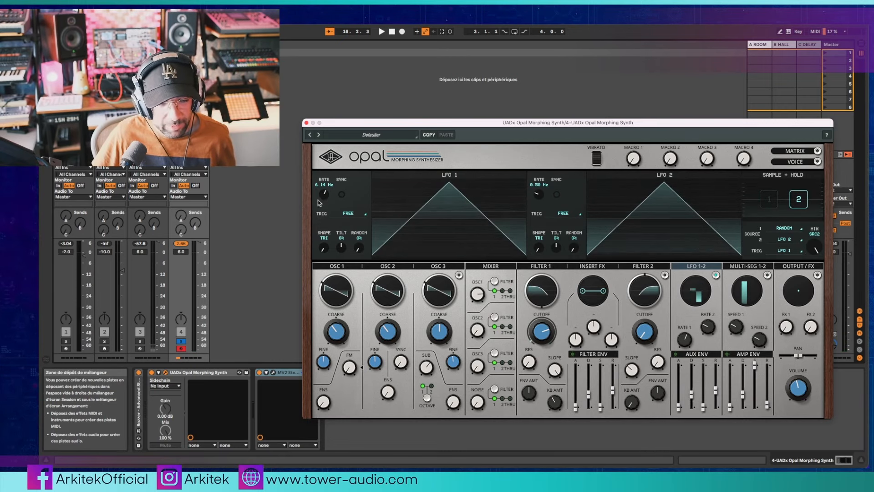
# Step: Sweep LFO 1's rate through 156 Hz, 1.22 Hz and 200 Hz, and bring it back down
pyautogui.moveTo(326, 195); pyautogui.dragTo(337, 158)
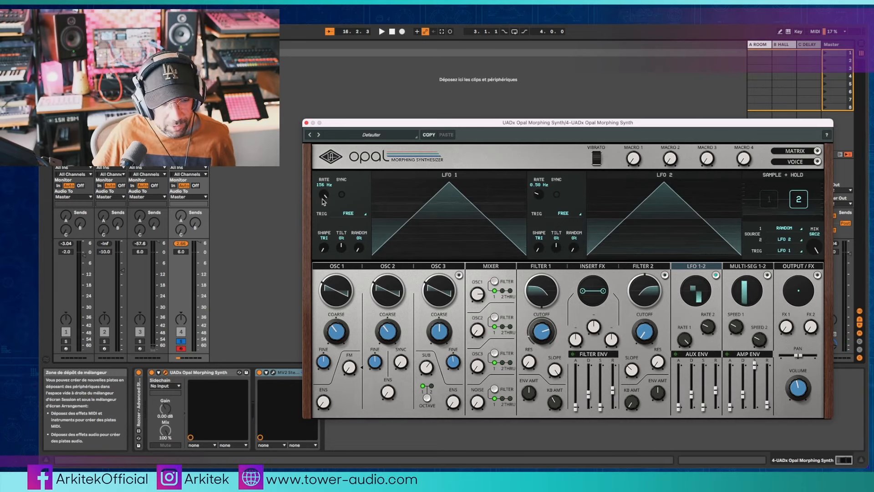
pyautogui.moveTo(323, 196); pyautogui.dragTo(384, 251)
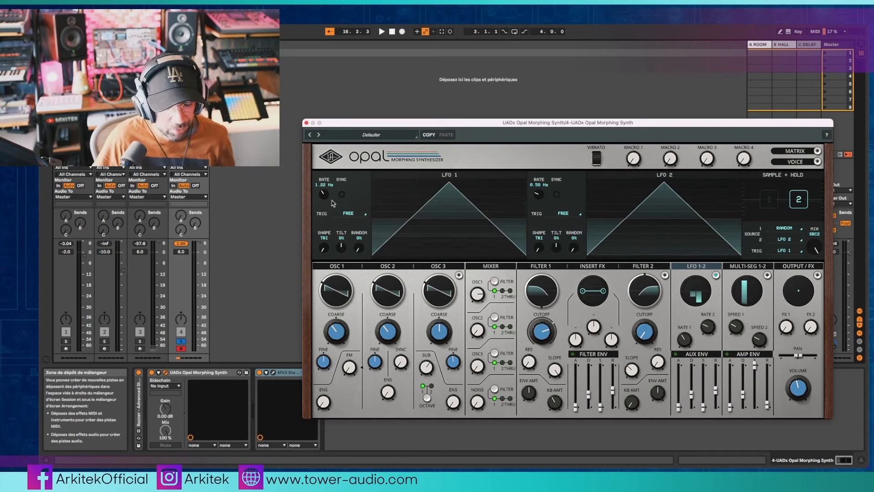
pyautogui.moveTo(324, 199); pyautogui.dragTo(324, 154)
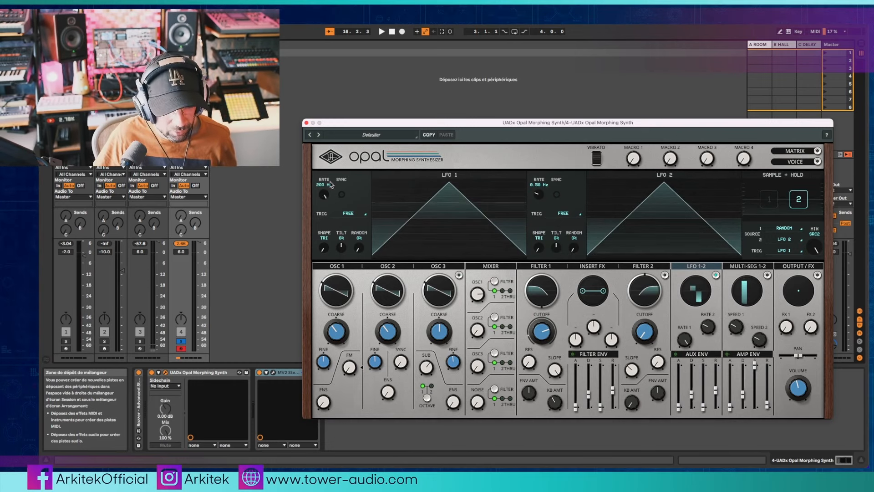
pyautogui.moveTo(324, 198); pyautogui.dragTo(324, 199)
pyautogui.moveTo(324, 211); pyautogui.dragTo(328, 235)
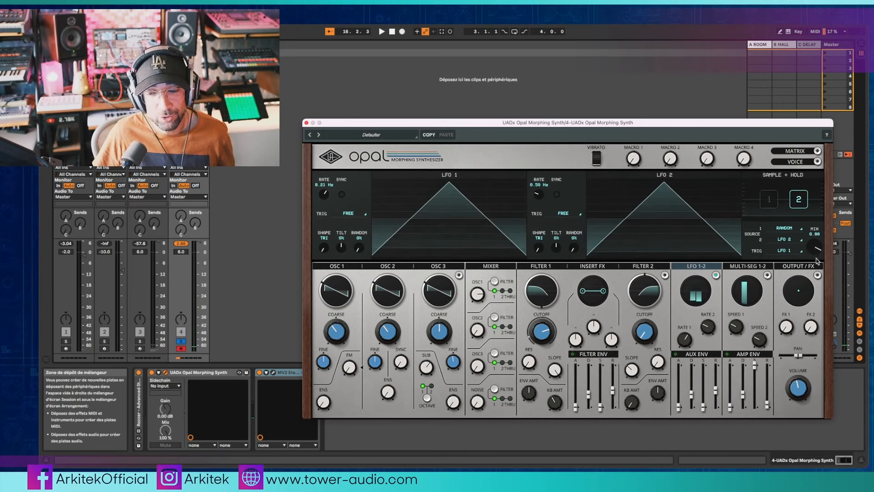
# Step: Blend the two Sample + Hold sources with the mix at 0.66, and review the trigger and source 1 options
pyautogui.moveTo(815, 250); pyautogui.dragTo(801, 220)
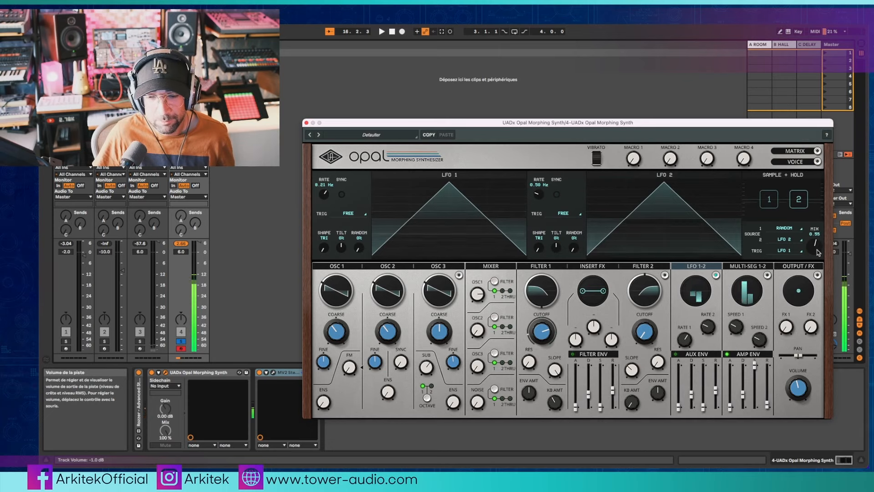
pyautogui.moveTo(818, 246); pyautogui.dragTo(818, 243)
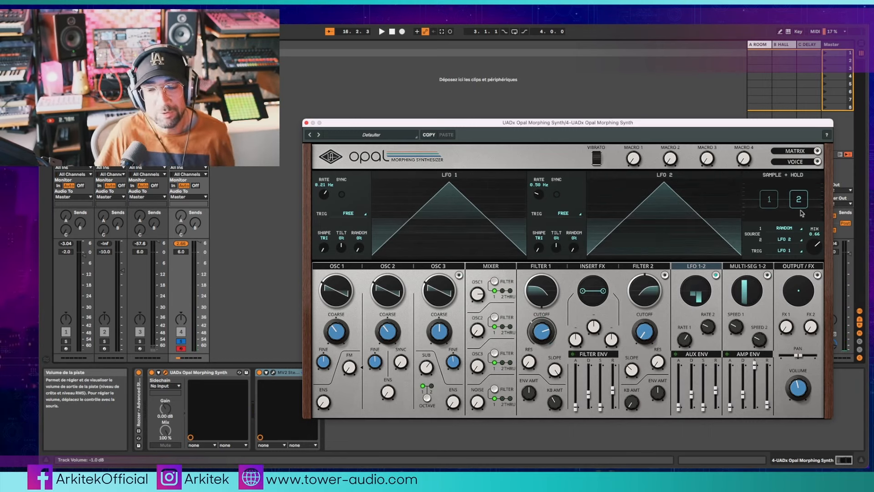
pyautogui.click(792, 252)
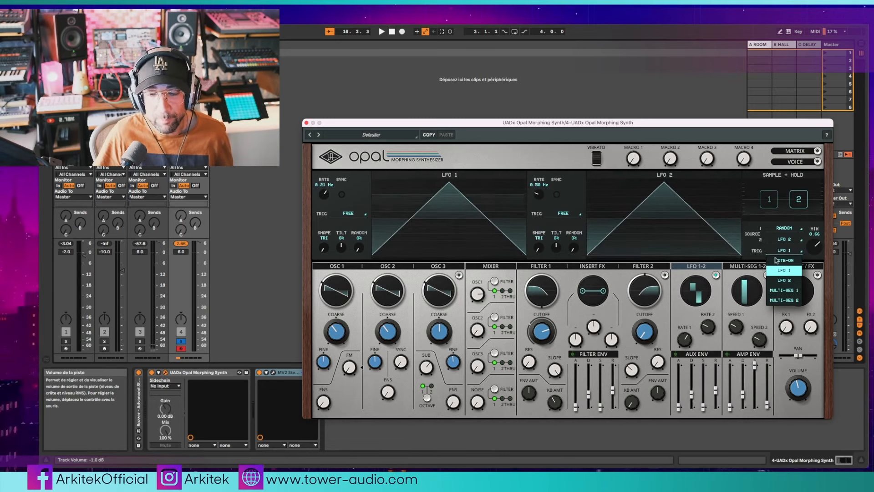
pyautogui.click(784, 227)
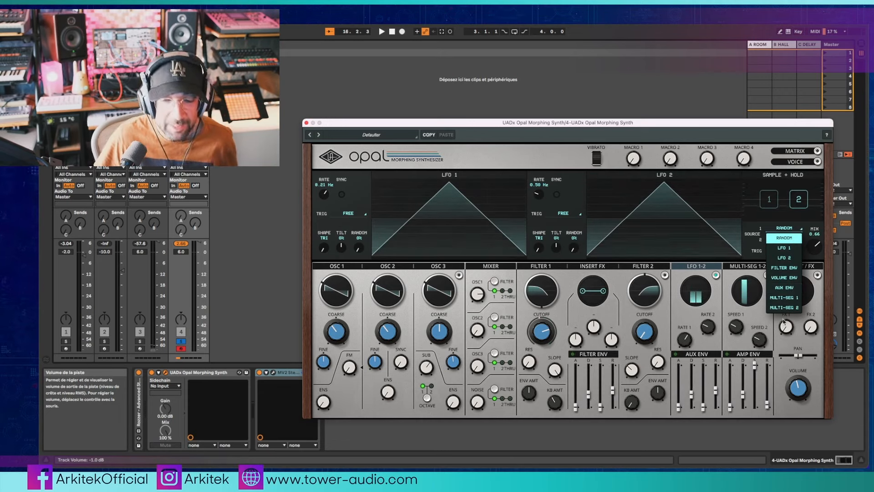
pyautogui.click(783, 227)
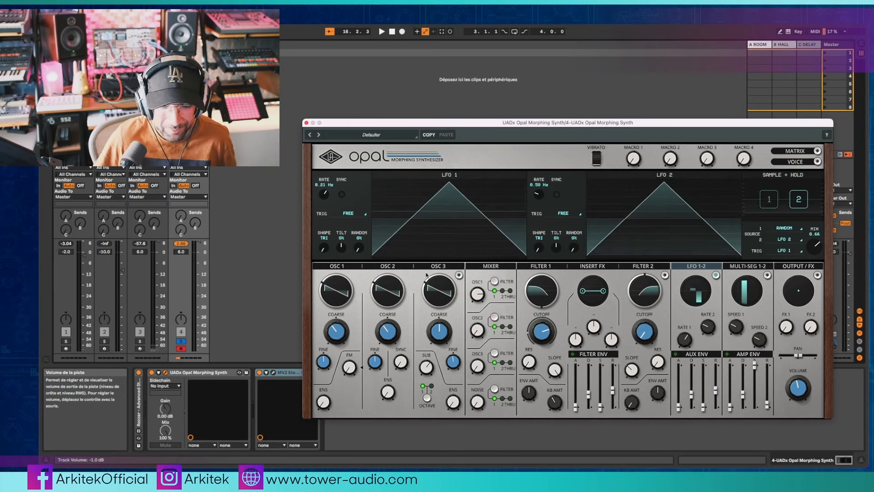
# Step: Reload the Defaulter patch to restore its original settings
pyautogui.click(310, 135)
pyautogui.click(310, 135)
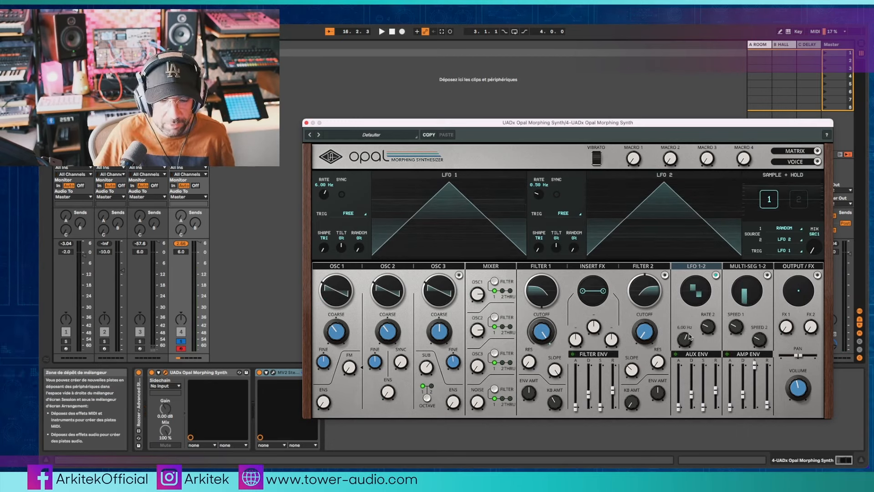
# Step: Set LFO 2's rate to 2.00 Hz and sync LFO 1 to the tempo at a rate of 1/2
pyautogui.moveTo(324, 195); pyautogui.dragTo(351, 201)
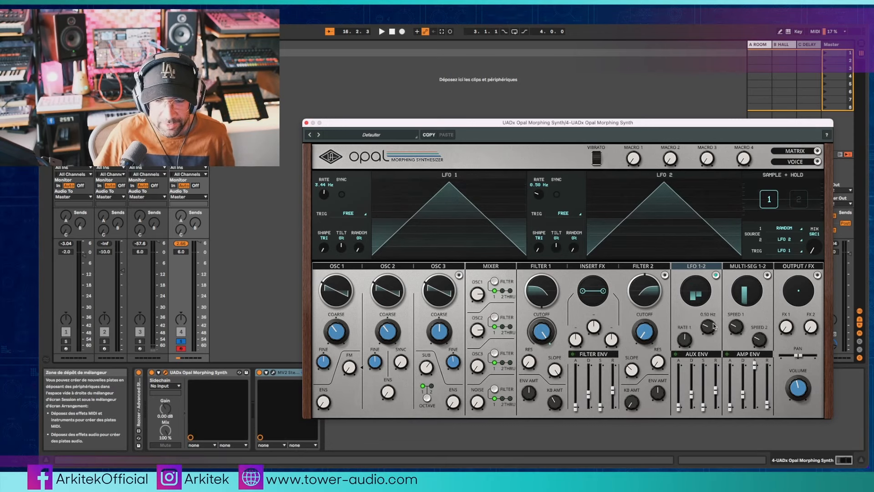
pyautogui.moveTo(707, 326); pyautogui.dragTo(716, 317)
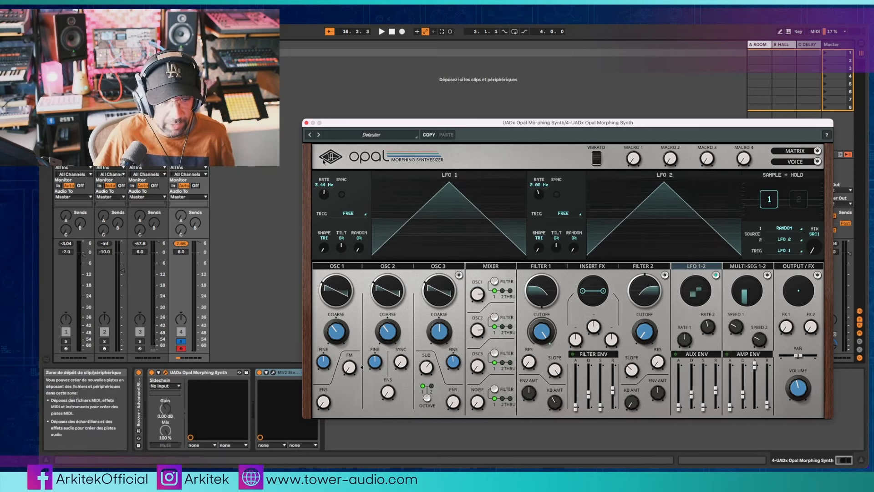
pyautogui.click(342, 195)
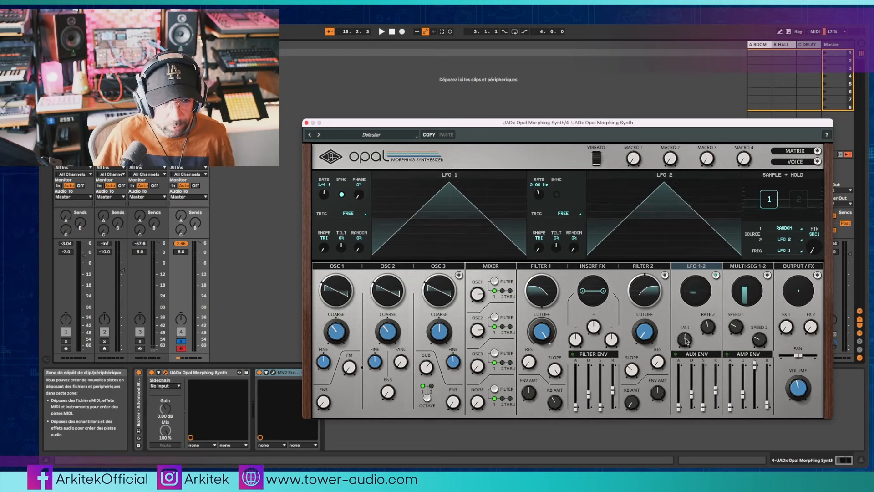
pyautogui.moveTo(685, 339); pyautogui.dragTo(691, 331)
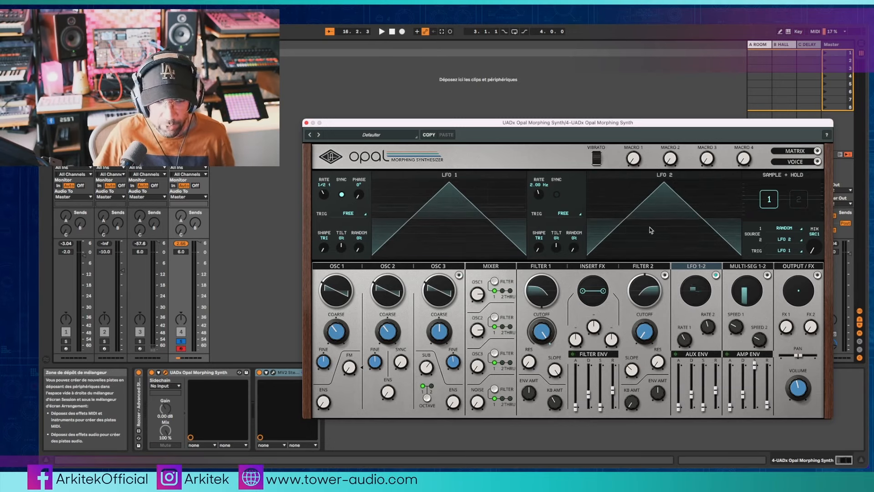
# Step: Show the Multi-Seg 1-2 settings, view generator 2 and return to generator 1
pyautogui.click(748, 265)
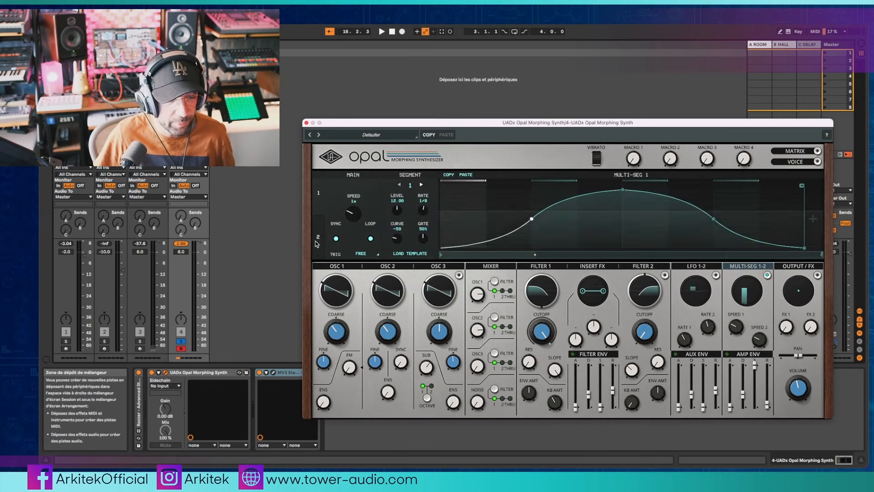
pyautogui.click(317, 241)
pyautogui.click(317, 193)
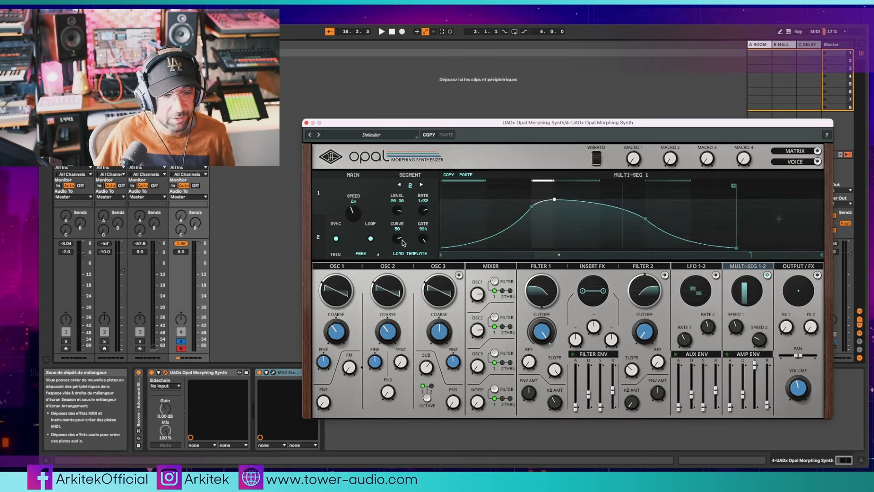
# Step: Reshape the Multi-Seg 1 segments, with segment 1's curve at -19 and segment 3's curve at 3
pyautogui.moveTo(403, 243); pyautogui.dragTo(393, 331)
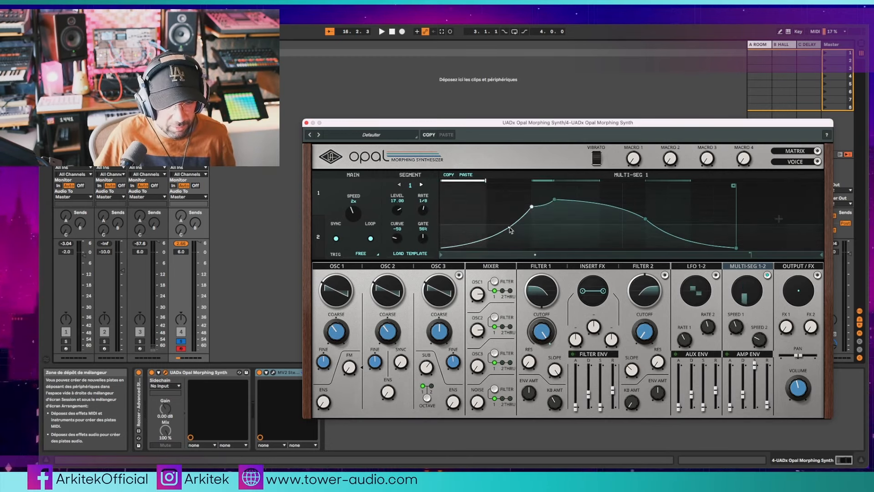
pyautogui.moveTo(508, 246); pyautogui.dragTo(495, 211)
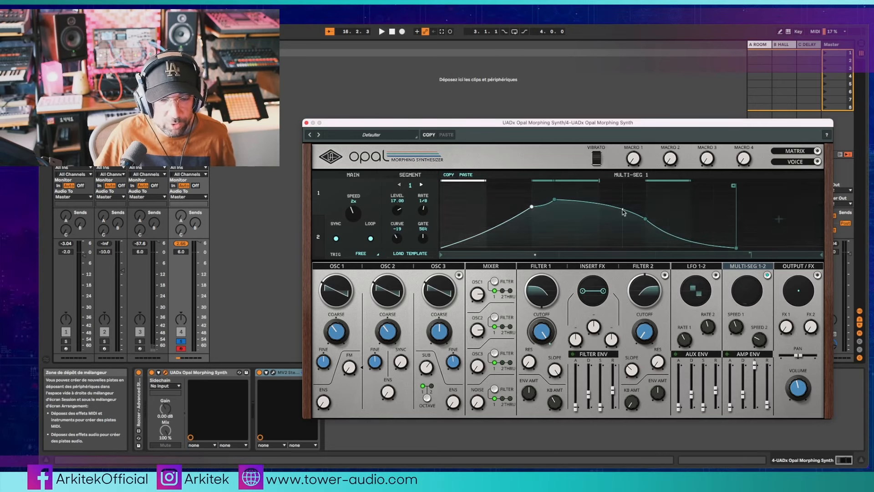
pyautogui.moveTo(585, 255); pyautogui.dragTo(649, 229)
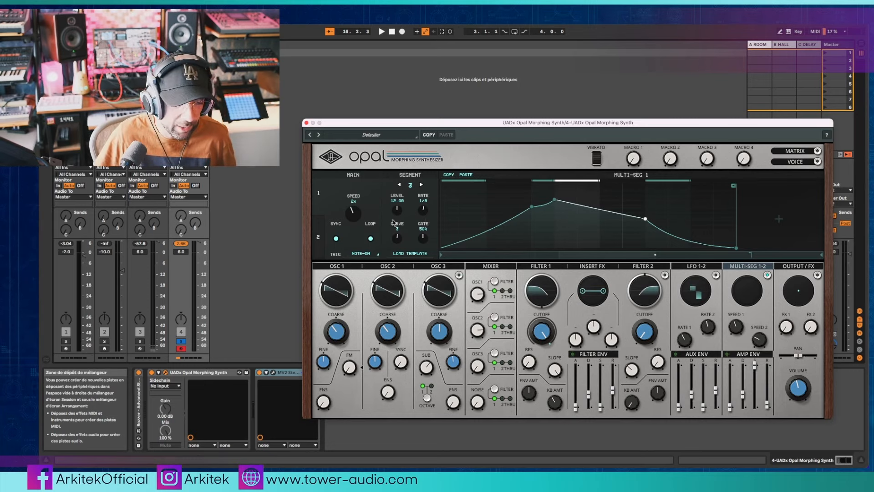
# Step: Review the sync setting and the available trigger options of Multi-Seg 1
pyautogui.click(336, 239)
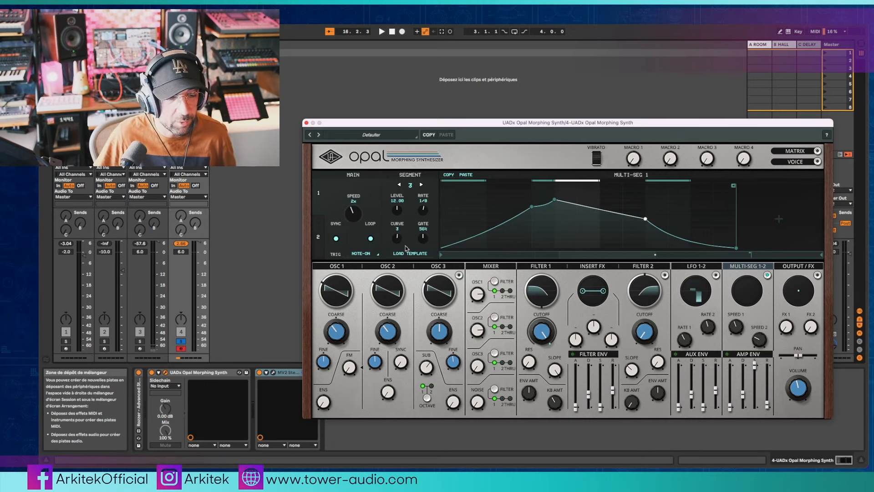
pyautogui.click(363, 254)
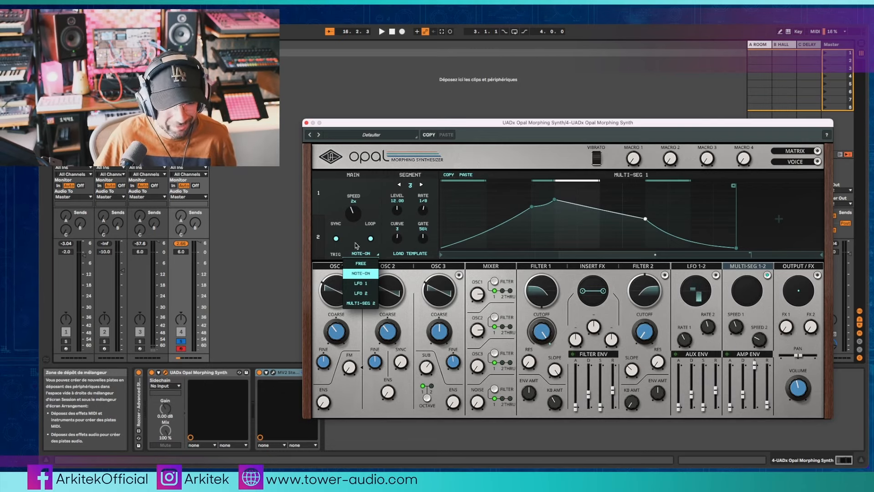
pyautogui.click(427, 264)
# Step: Try the LFO Square, Env ADSR and Seq Stepped Minor templates in Multi-Seg 1
pyautogui.click(419, 254)
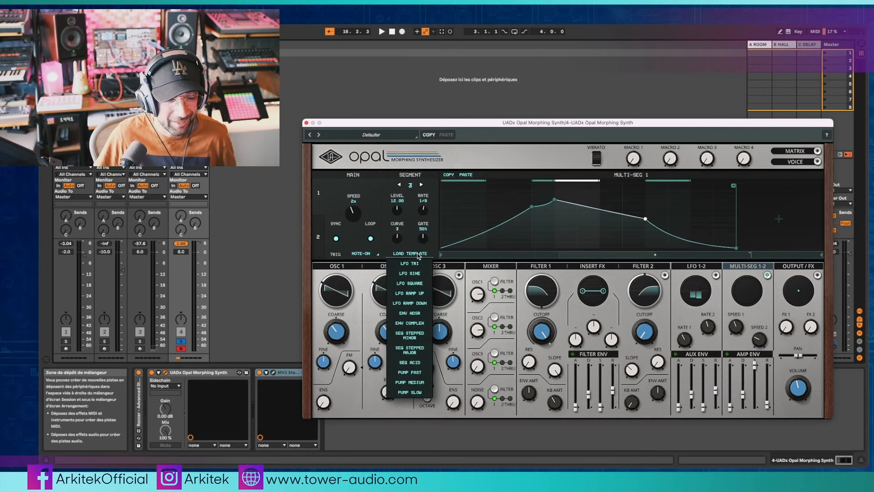
pyautogui.click(412, 283)
pyautogui.click(422, 255)
pyautogui.click(410, 312)
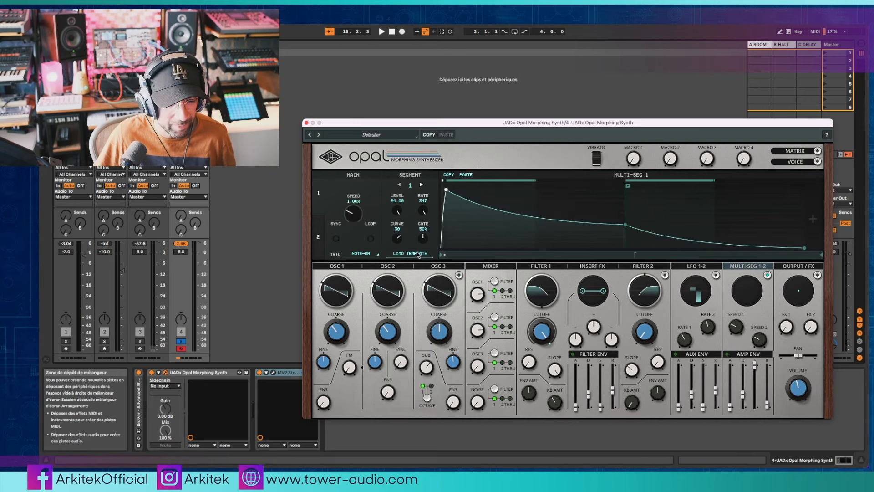
pyautogui.click(412, 254)
pyautogui.click(411, 337)
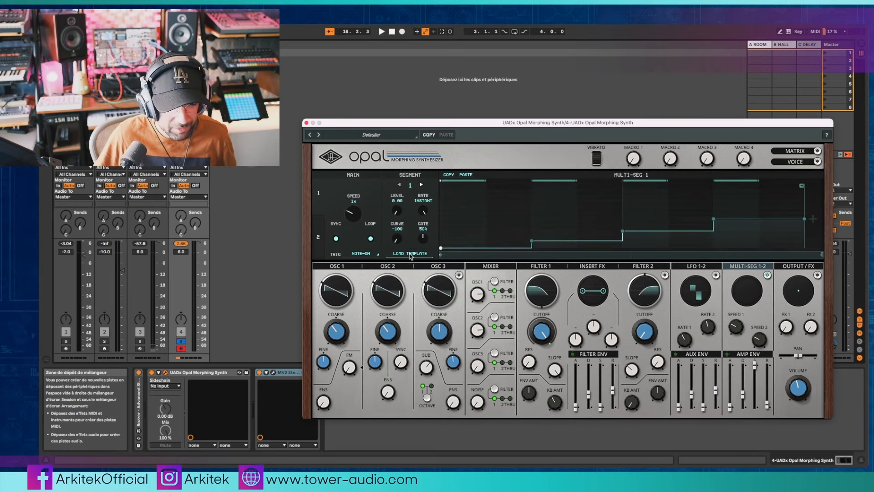
pyautogui.click(409, 253)
pyautogui.click(405, 338)
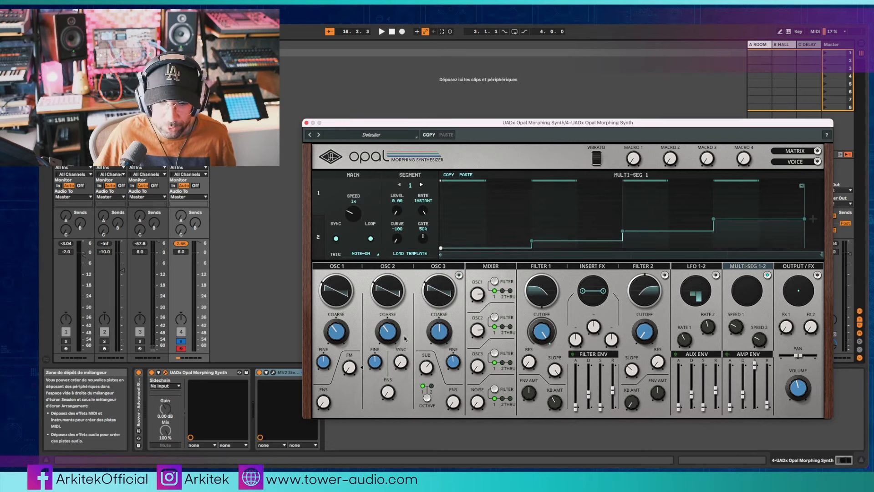
# Step: Load the Seq Acid template into Multi-Seg 1, then replace it with Pump Medium
pyautogui.click(415, 255)
pyautogui.click(412, 362)
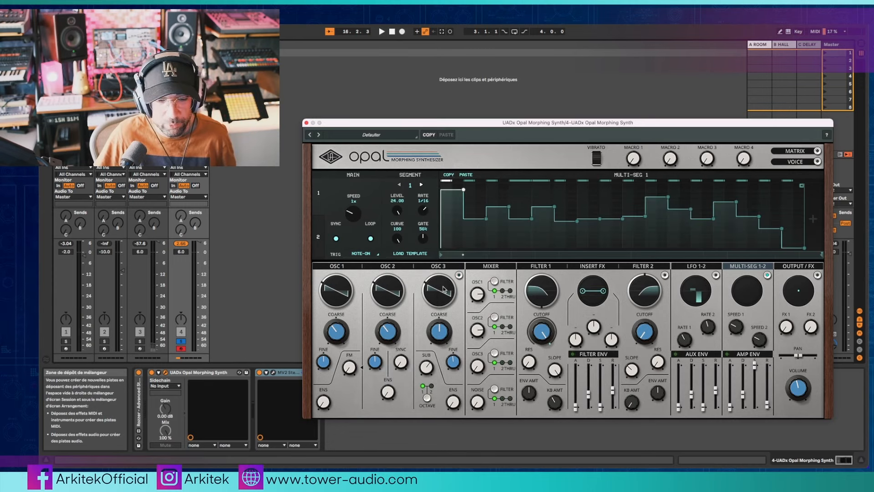
pyautogui.click(408, 255)
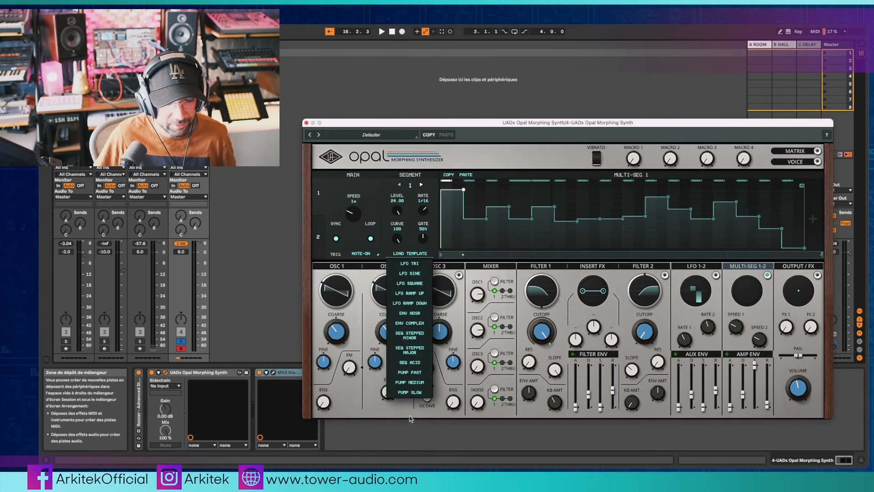
pyautogui.click(410, 382)
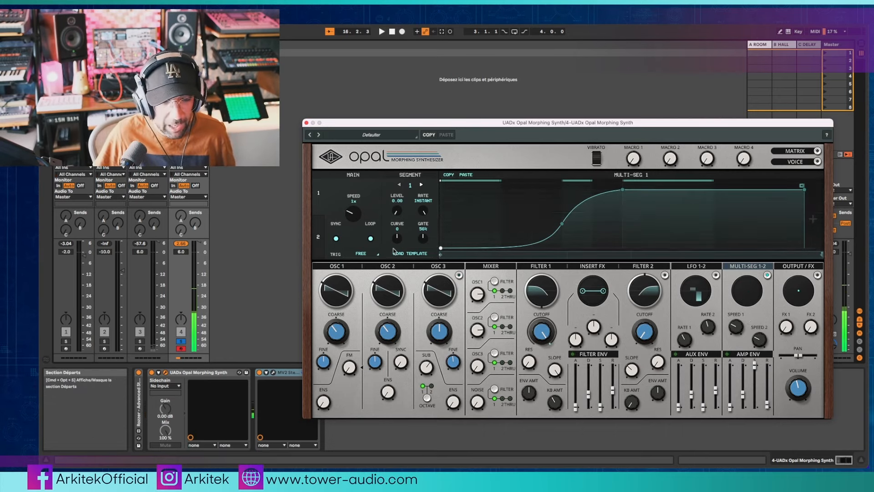
# Step: Load the Env ADSR template into Multi-Seg 1, then replace it with Env Complex
pyautogui.click(410, 253)
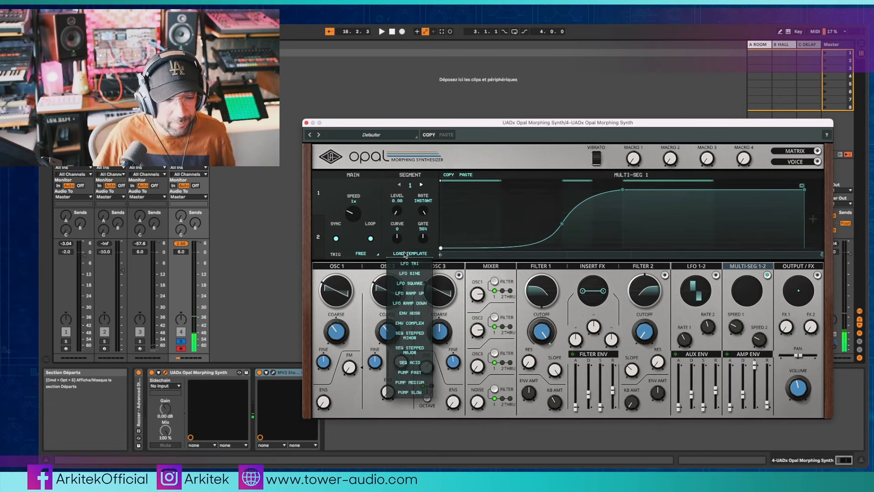
pyautogui.click(413, 313)
pyautogui.click(410, 254)
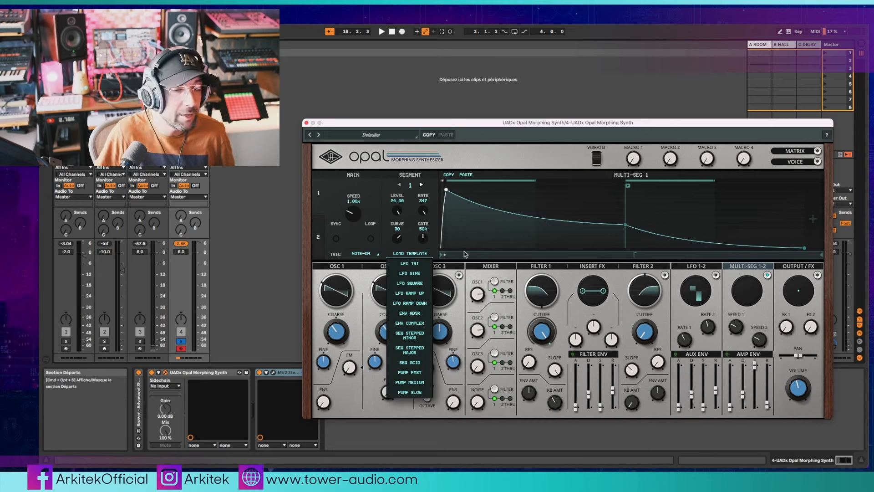
pyautogui.click(420, 331)
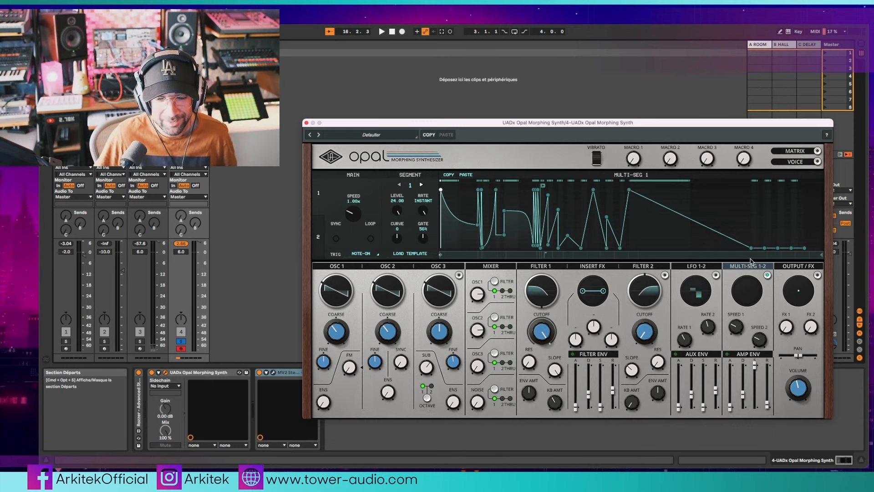
# Step: In the modulation matrix, route Multi-Seg 2 to the Filter 1 cutoff with an amount of 99
pyautogui.click(786, 153)
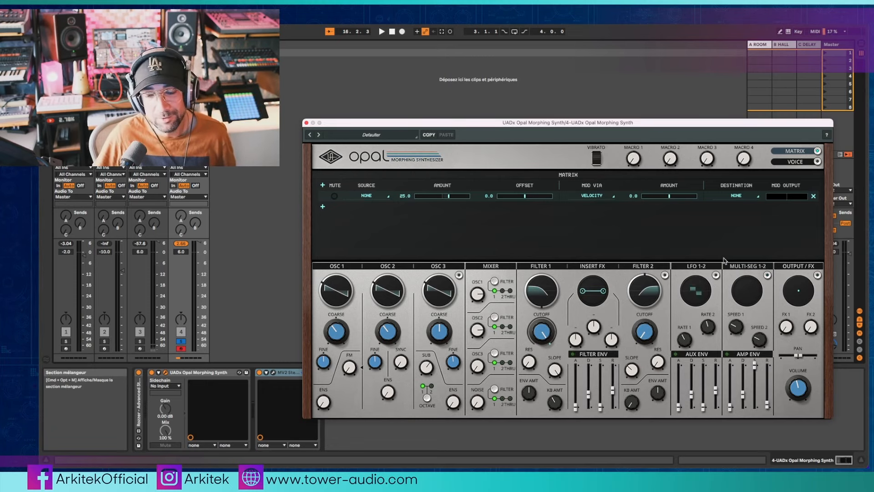
pyautogui.moveTo(732, 325)
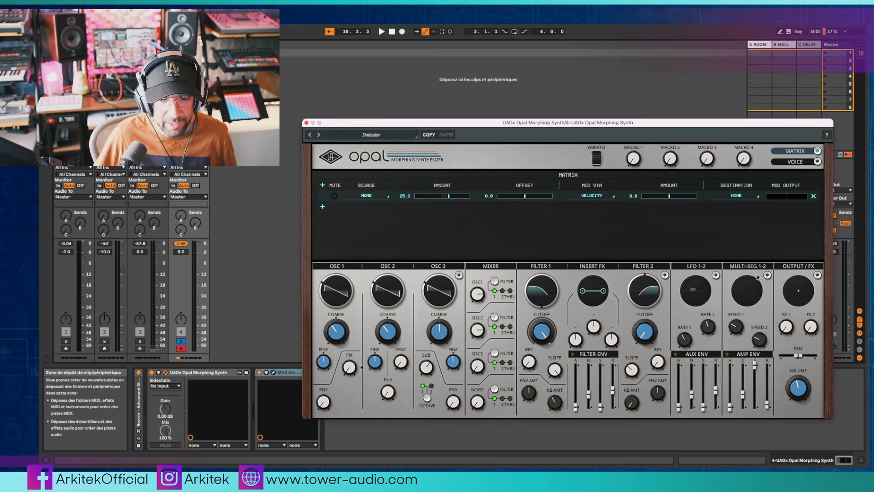
pyautogui.click(376, 195)
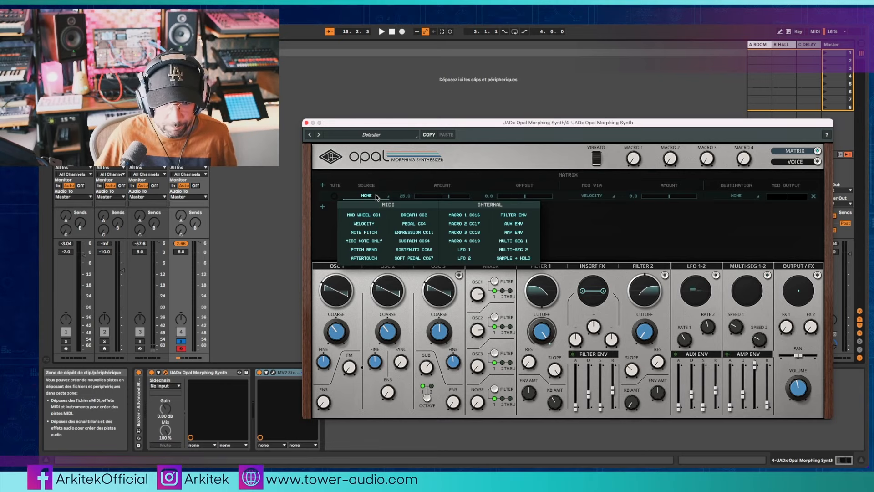
pyautogui.click(525, 252)
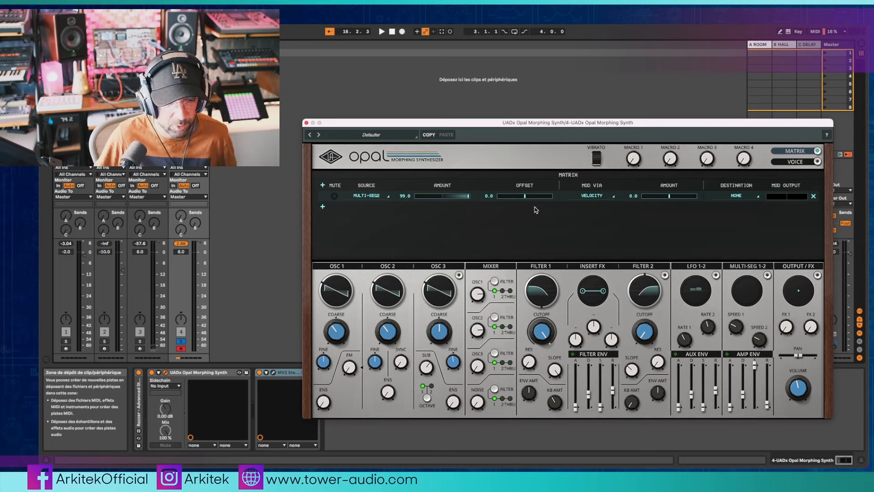
pyautogui.click(741, 199)
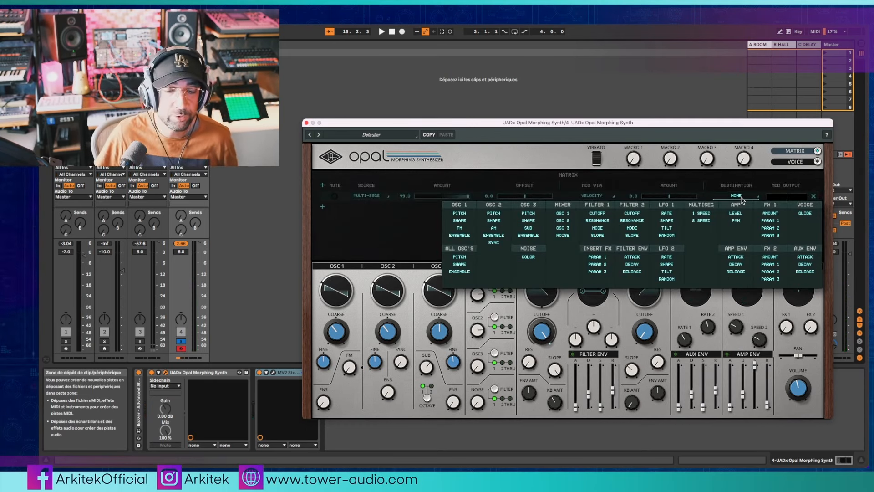
pyautogui.click(597, 213)
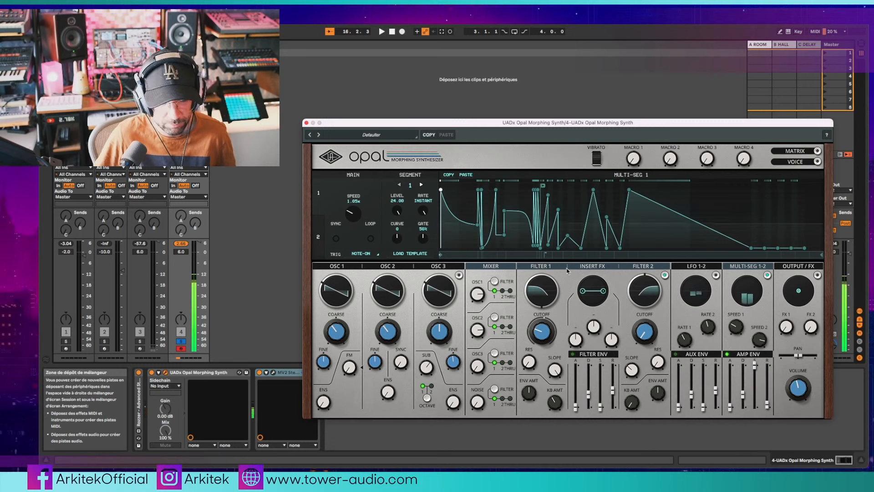
# Step: Loop only the opening segments of Multi-Seg 1 by moving the loop end earlier, and raise its speed to 3.25x
pyautogui.moveTo(542, 323)
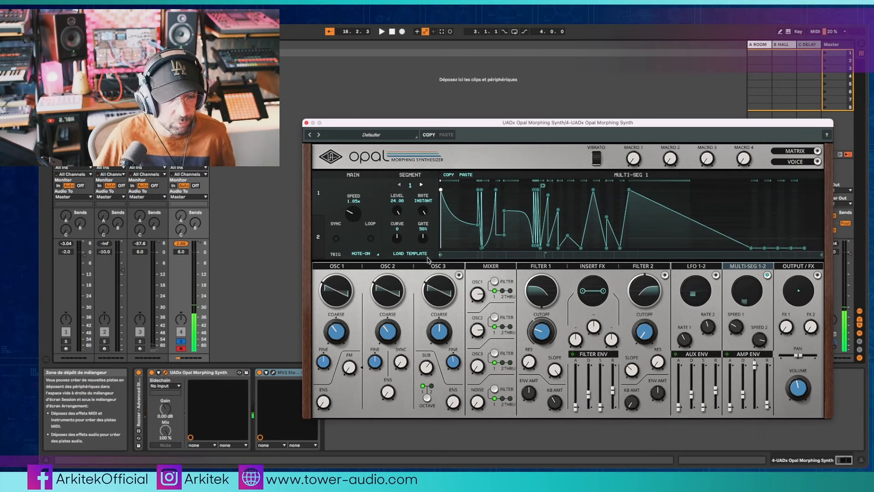
pyautogui.click(371, 239)
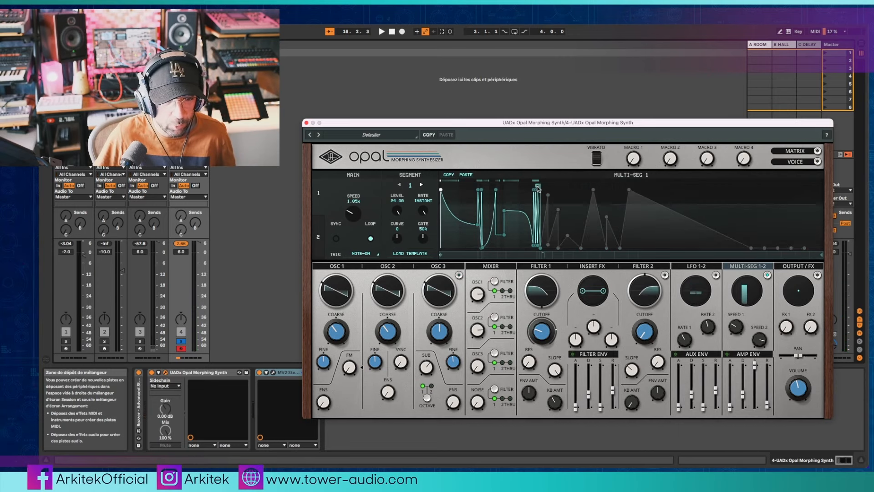
pyautogui.moveTo(558, 189)
pyautogui.mouseDown()
pyautogui.moveTo(585, 189)
pyautogui.moveTo(507, 186)
pyautogui.mouseUp()
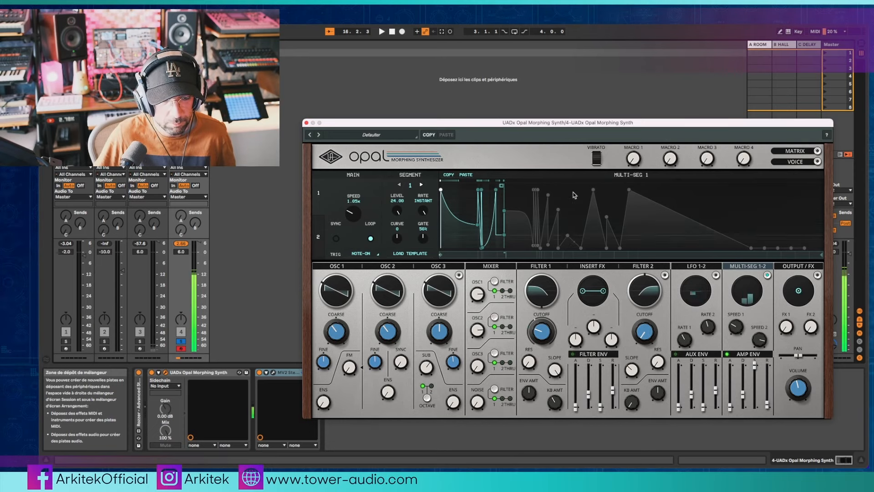
pyautogui.moveTo(356, 213); pyautogui.dragTo(398, 220)
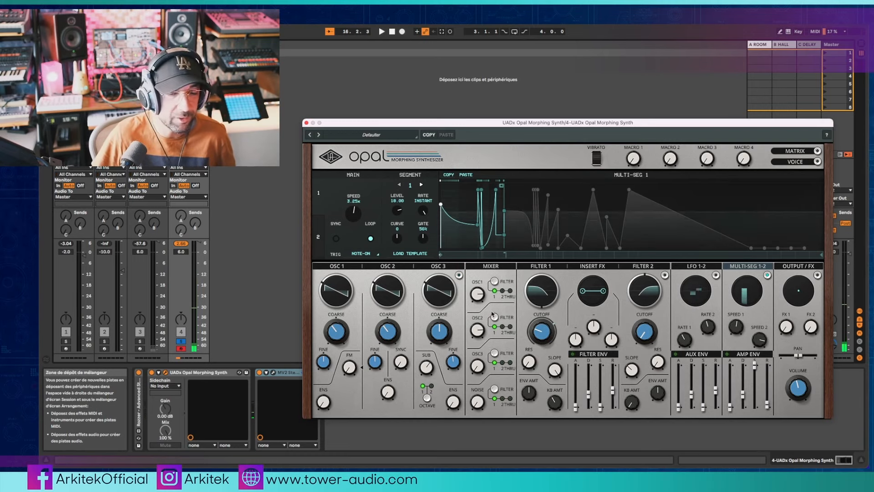
# Step: Return to the modulation matrix and try amounts of 12, 45 and 90 for the Multi-Seg 1 routing to Filter 1 cutoff
pyautogui.click(800, 151)
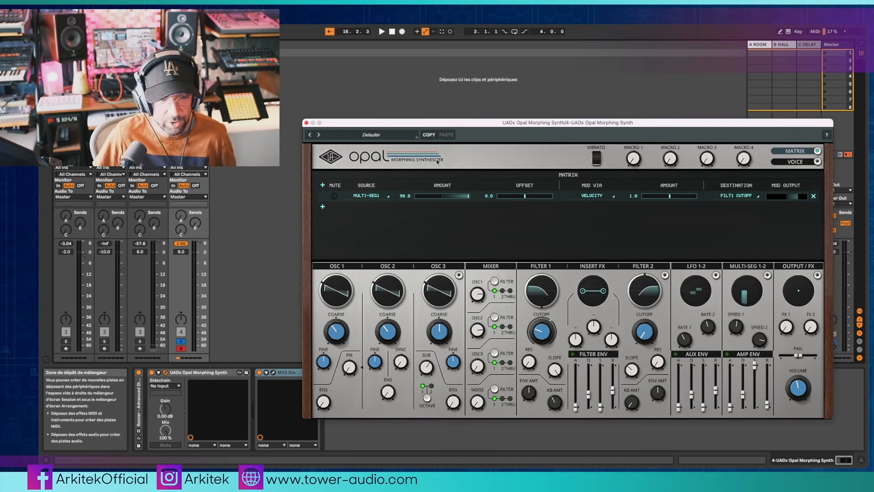
pyautogui.moveTo(471, 200); pyautogui.dragTo(464, 199)
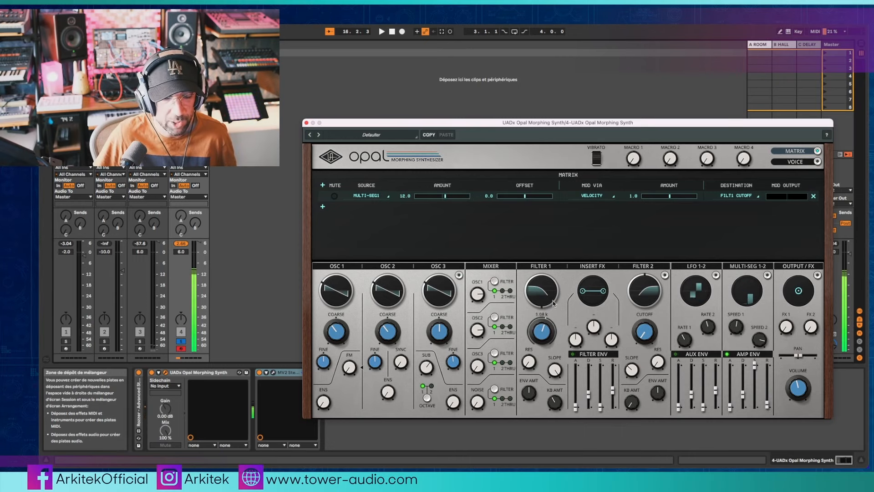
pyautogui.moveTo(445, 196)
pyautogui.mouseDown()
pyautogui.moveTo(419, 197)
pyautogui.moveTo(460, 198)
pyautogui.mouseUp()
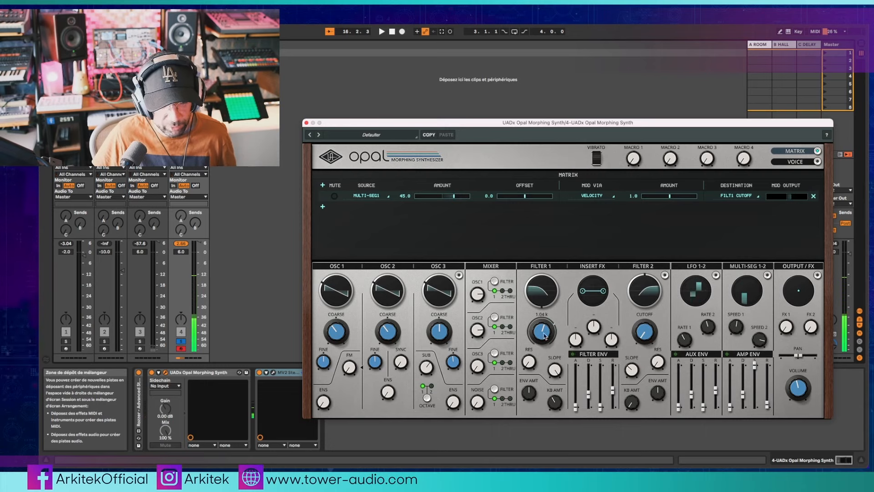
pyautogui.moveTo(454, 196); pyautogui.dragTo(413, 195)
pyautogui.moveTo(464, 202); pyautogui.dragTo(469, 201)
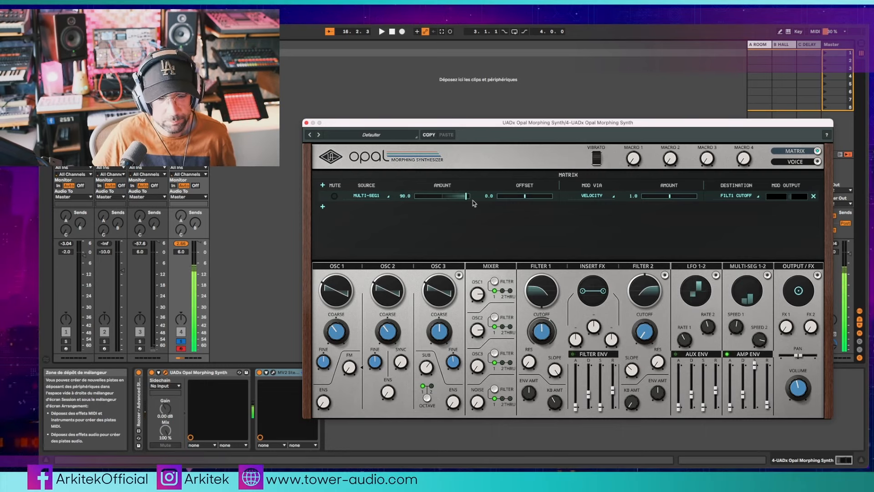
# Step: Try negative and positive offsets on the Multi-Seg 1 routing, finishing with its amount at 100 and offset at 0
pyautogui.moveTo(526, 197)
pyautogui.mouseDown()
pyautogui.moveTo(557, 200)
pyautogui.moveTo(495, 196)
pyautogui.moveTo(526, 198)
pyautogui.mouseUp()
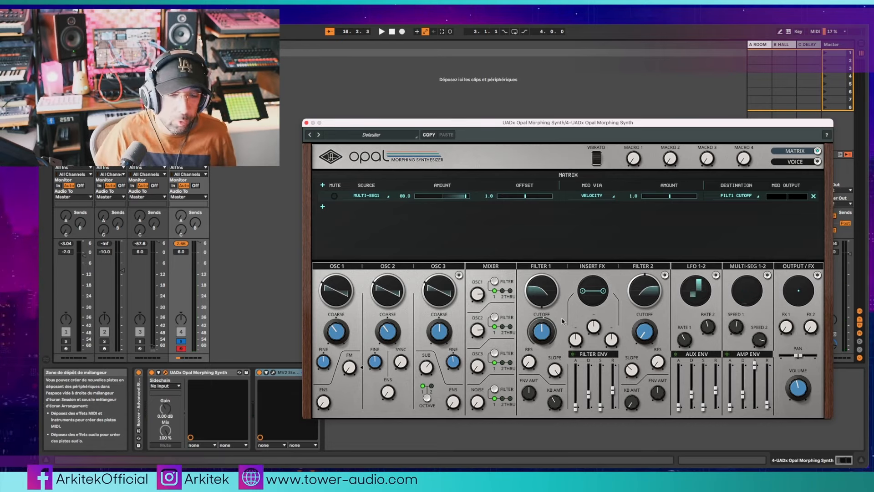
pyautogui.moveTo(551, 327); pyautogui.dragTo(545, 311)
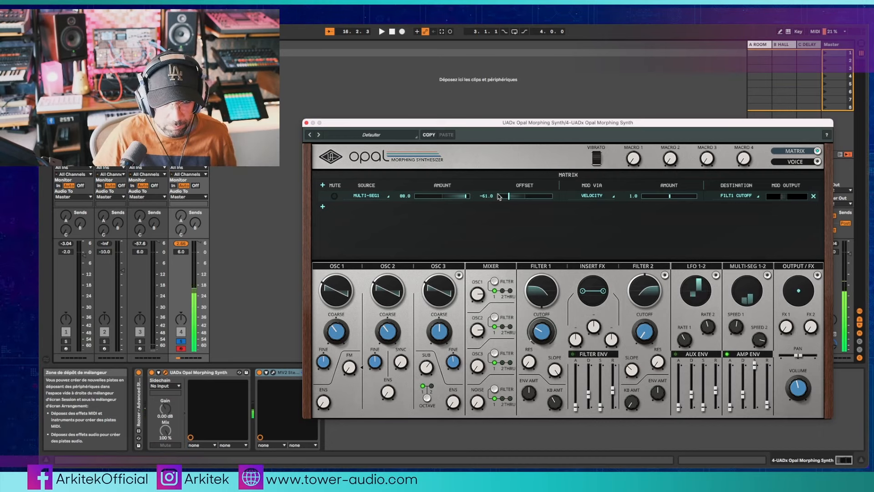
pyautogui.moveTo(500, 197); pyautogui.dragTo(526, 198)
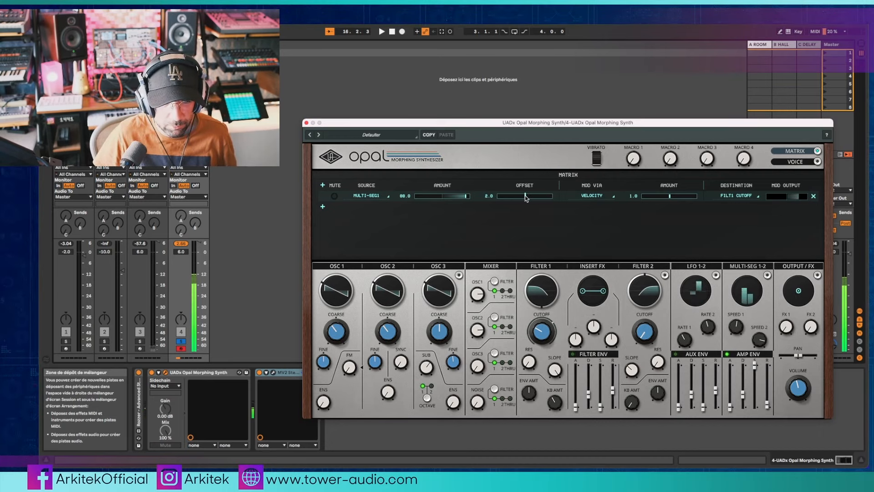
pyautogui.moveTo(466, 197); pyautogui.dragTo(473, 199)
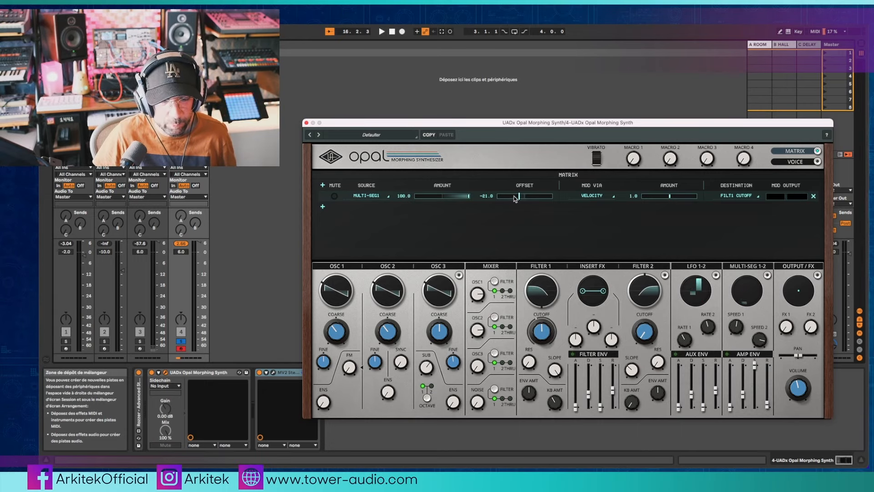
pyautogui.moveTo(518, 196); pyautogui.dragTo(498, 198)
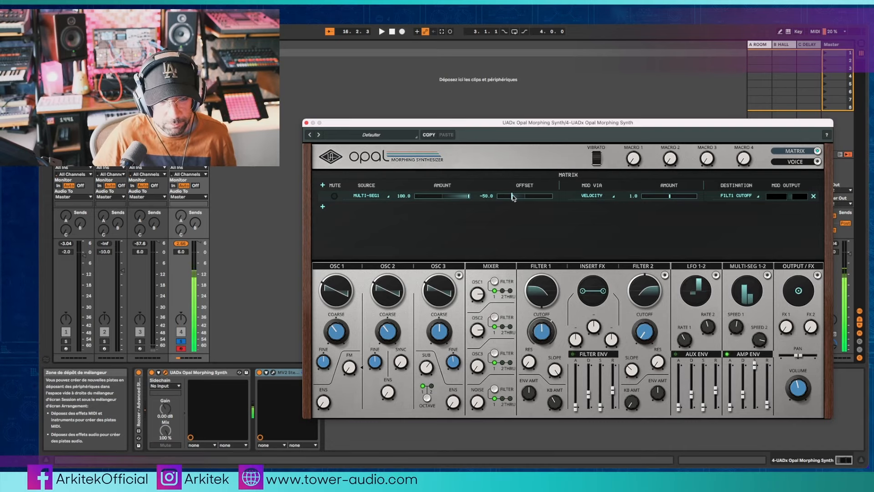
pyautogui.moveTo(512, 196); pyautogui.dragTo(535, 202)
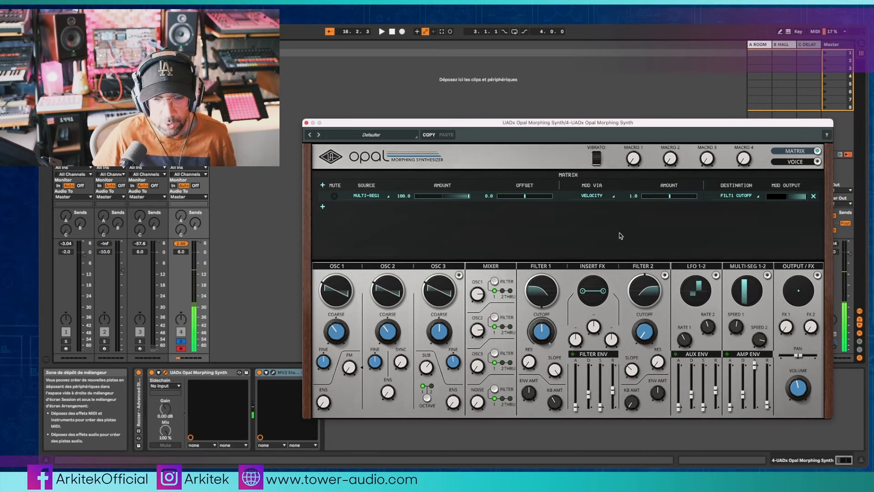
# Step: Check the Mod Via sources of the Multi-Seg 1 routing, keep Velocity and set its amount to 100
pyautogui.click(599, 196)
pyautogui.click(599, 196)
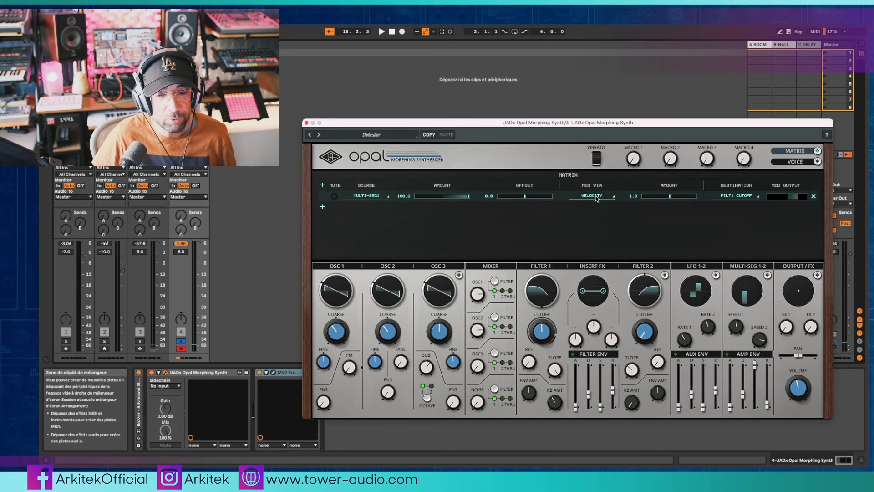
pyautogui.click(608, 198)
pyautogui.click(605, 197)
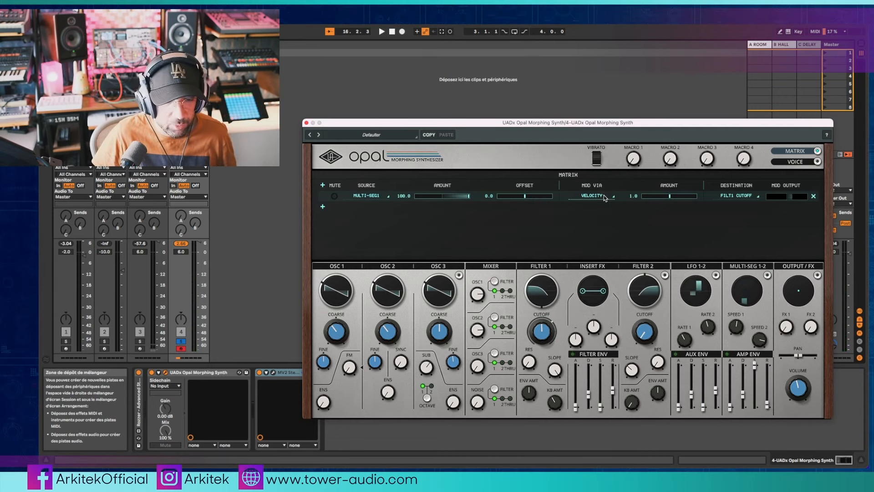
pyautogui.click(605, 198)
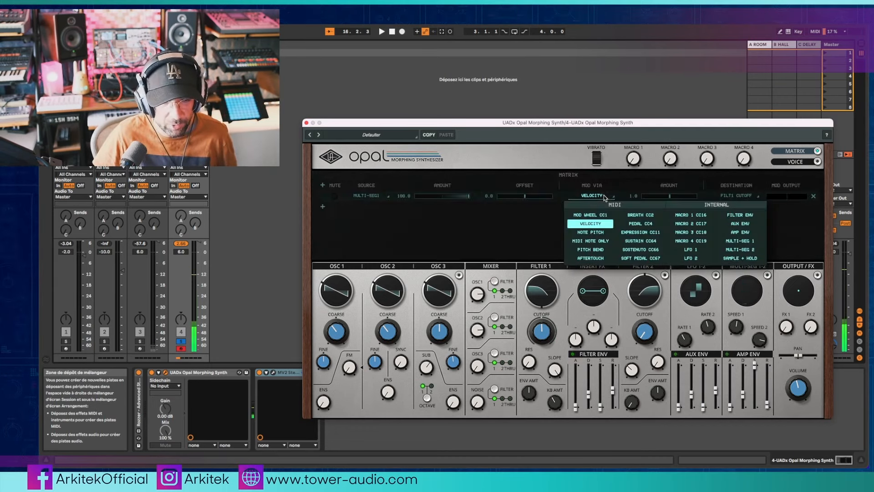
pyautogui.click(605, 198)
pyautogui.moveTo(670, 200); pyautogui.dragTo(697, 200)
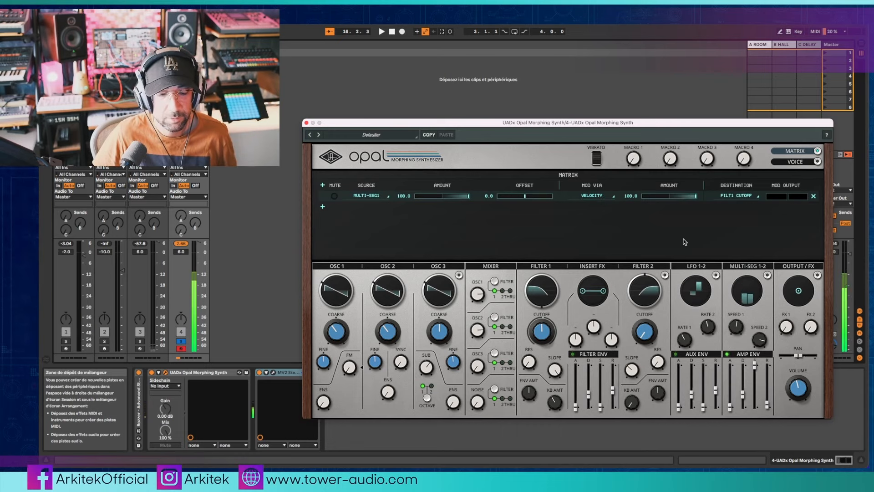
# Step: Try a Velocity modulation amount of -100 on the routing, then bring it back to -1
pyautogui.moveTo(546, 336)
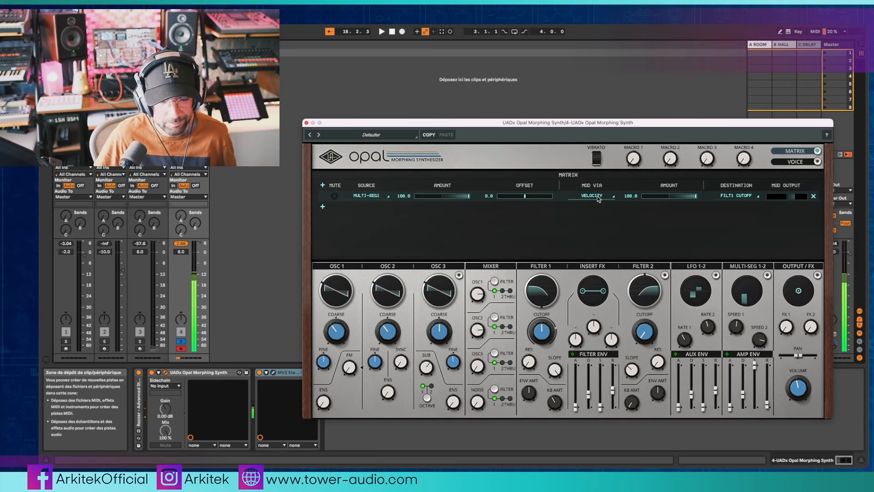
pyautogui.moveTo(695, 196); pyautogui.dragTo(590, 200)
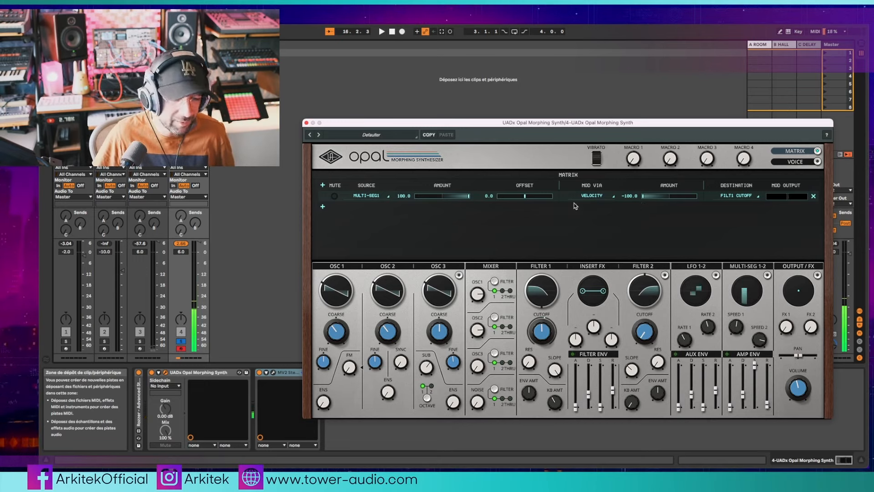
pyautogui.moveTo(649, 200); pyautogui.dragTo(669, 200)
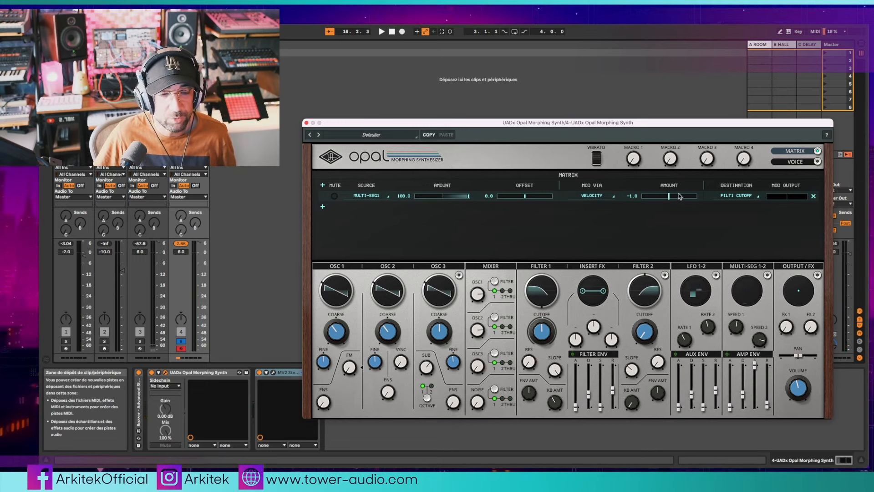
# Step: Change the routing's Mod Via source to Aftertouch with an amount of 100
pyautogui.click(600, 196)
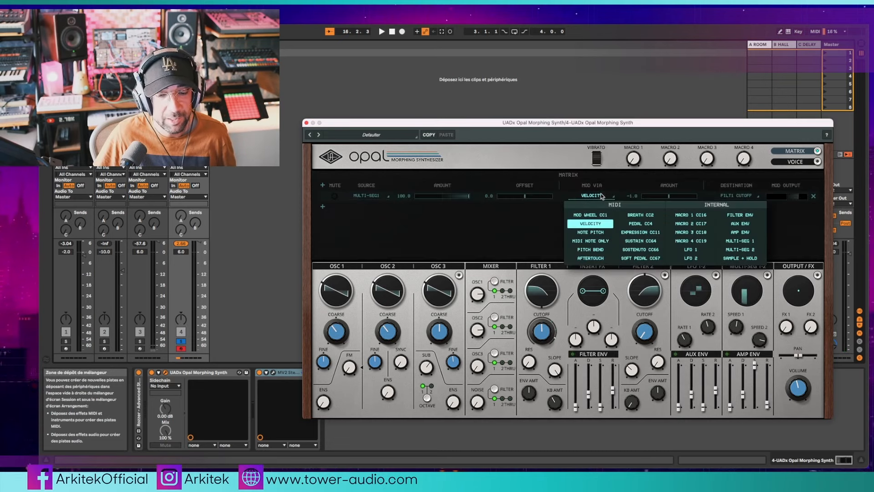
pyautogui.click(590, 258)
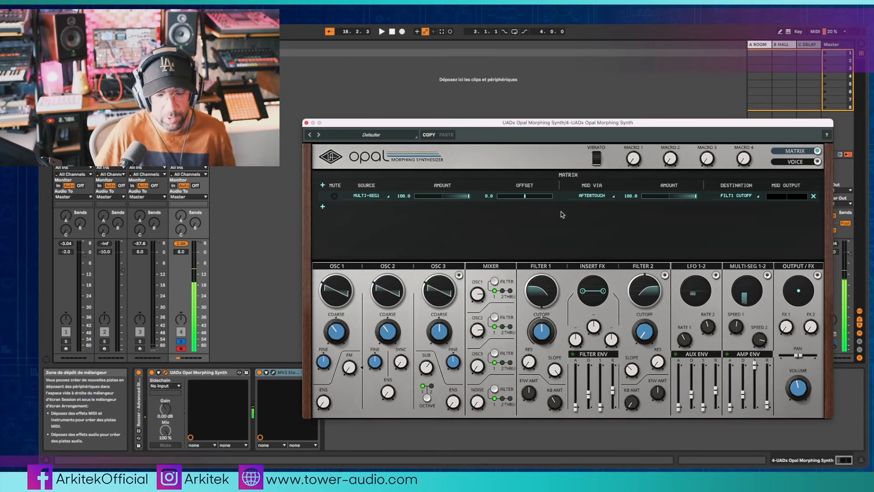
# Step: Review the internal Mod Via sources and the available destinations for the Multi-Seg 1 routing
pyautogui.click(599, 196)
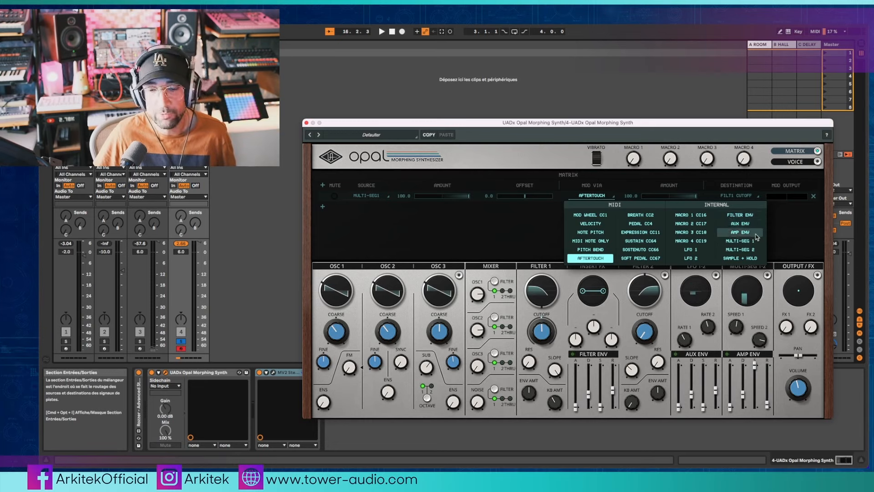
pyautogui.click(527, 230)
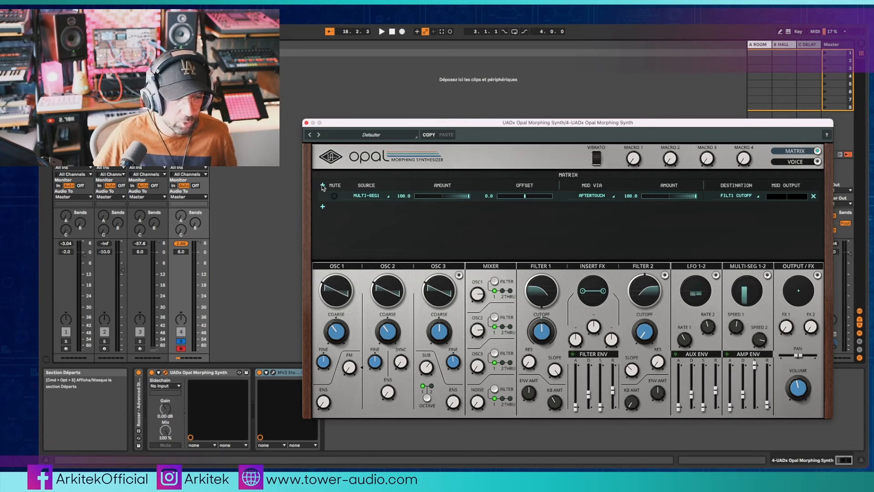
pyautogui.click(747, 196)
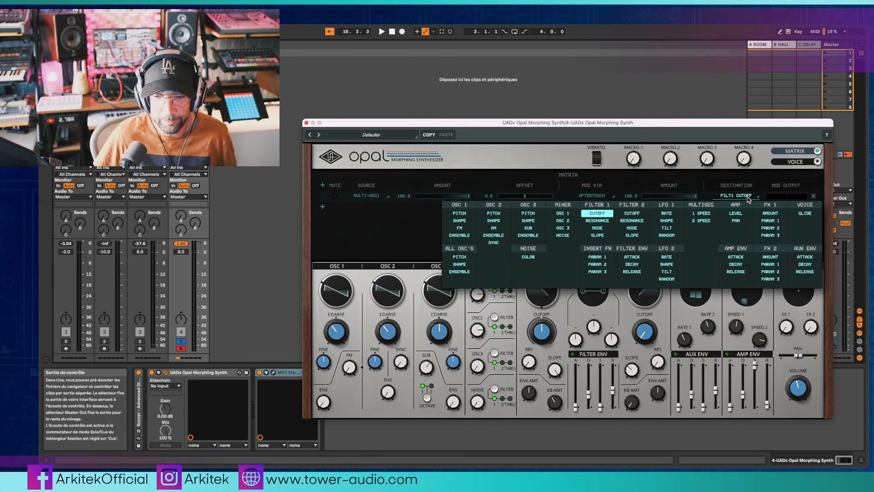
pyautogui.click(748, 198)
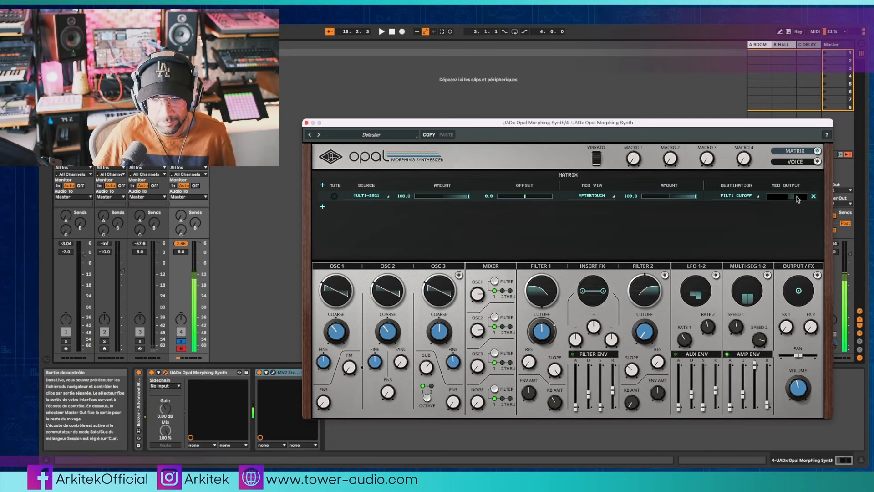
pyautogui.click(587, 195)
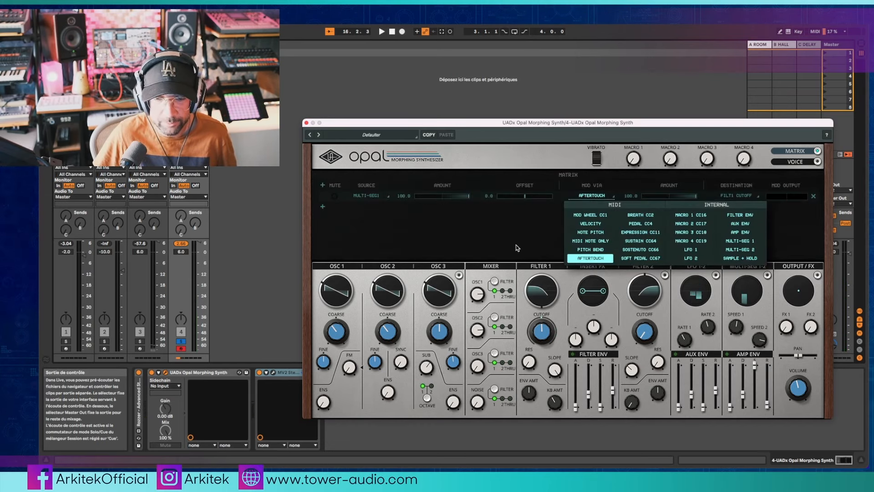
pyautogui.click(550, 235)
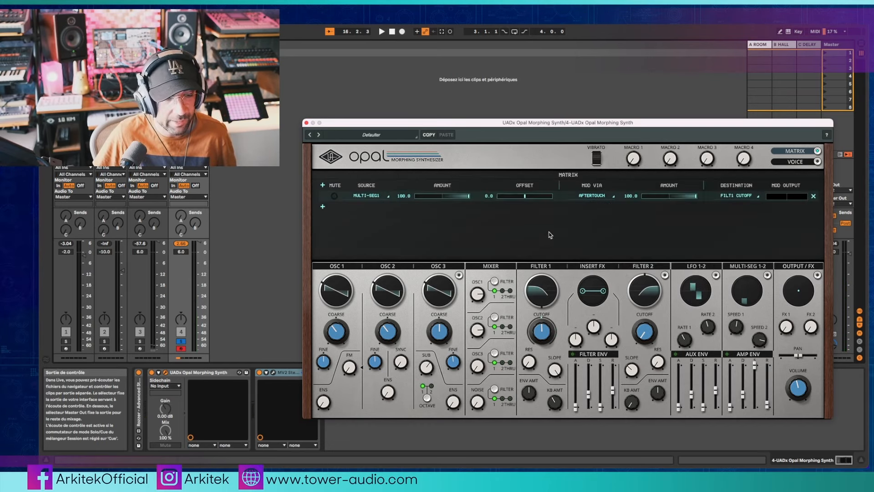
pyautogui.click(701, 355)
pyautogui.click(700, 355)
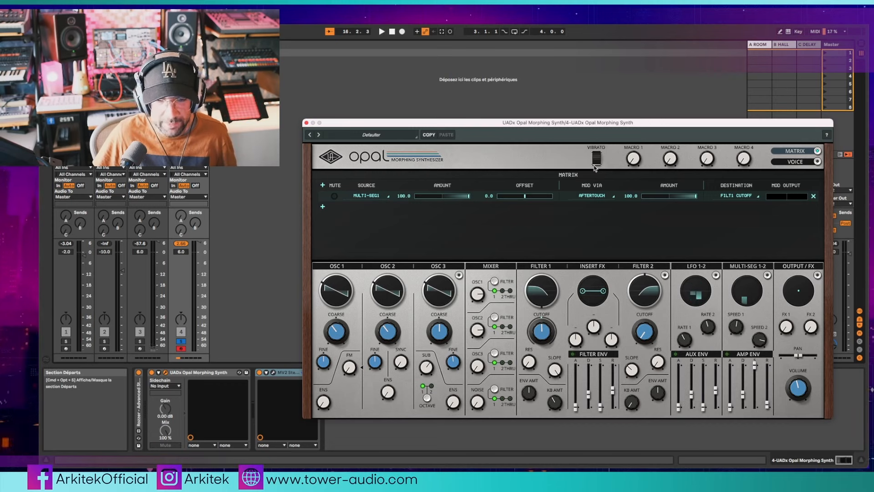
# Step: Add a second matrix routing from Aux Env to OSC 1 Pitch and lengthen the Aux Env attack
pyautogui.click(322, 206)
pyautogui.click(367, 207)
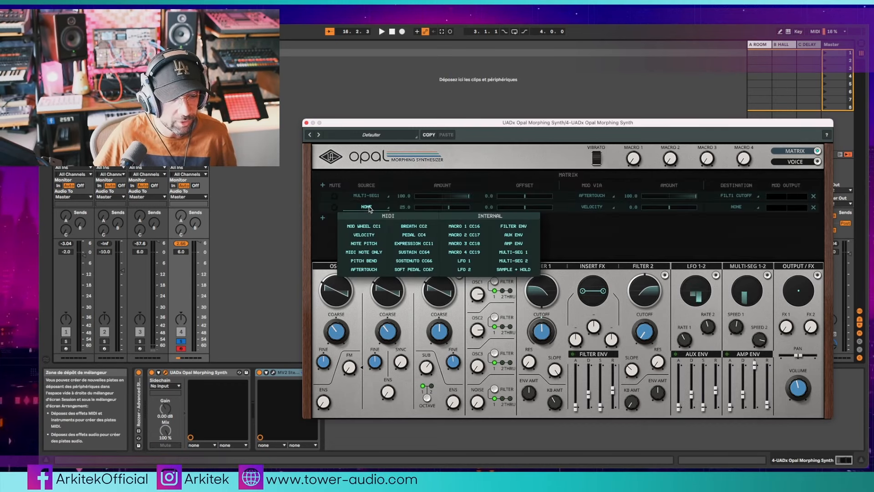
pyautogui.click(519, 236)
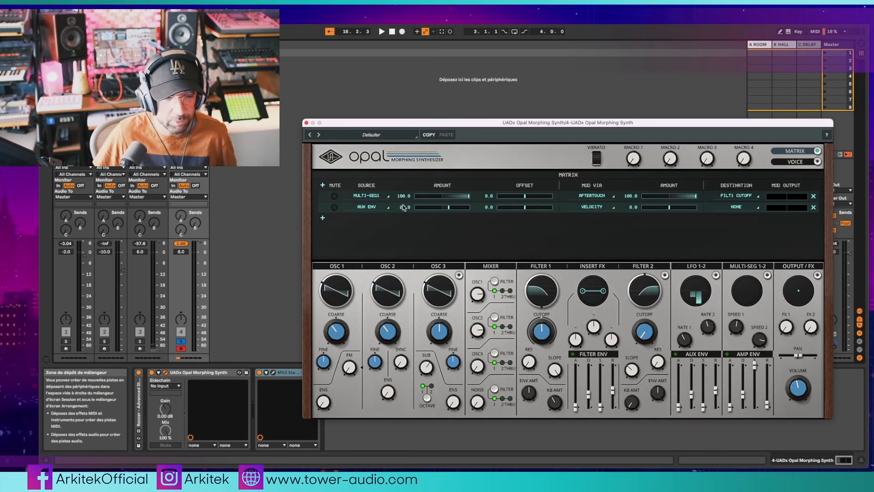
pyautogui.click(732, 207)
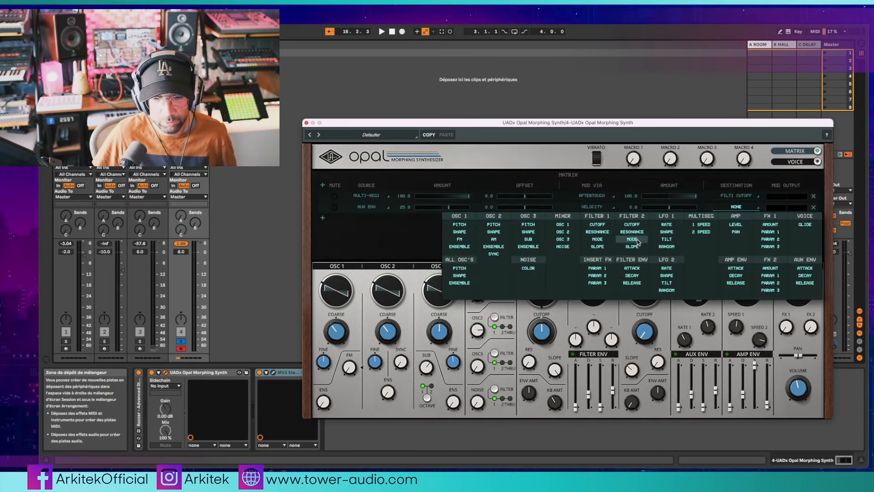
pyautogui.click(460, 225)
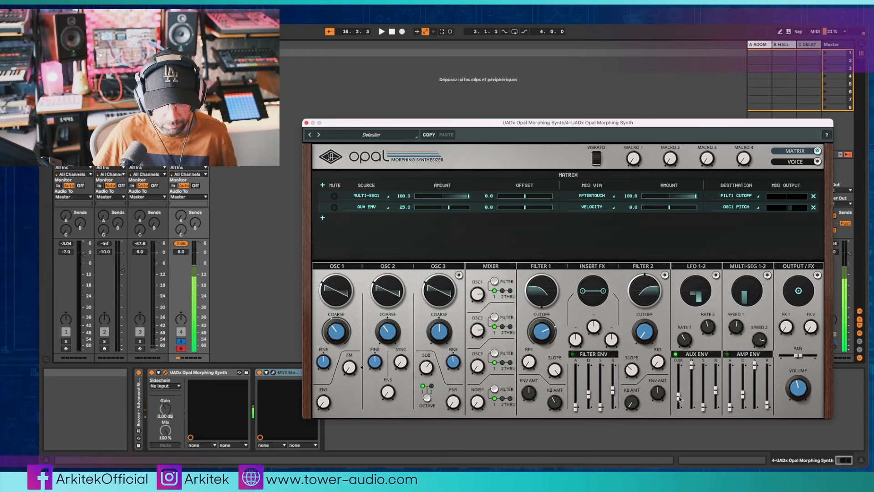
pyautogui.moveTo(680, 398); pyautogui.dragTo(680, 392)
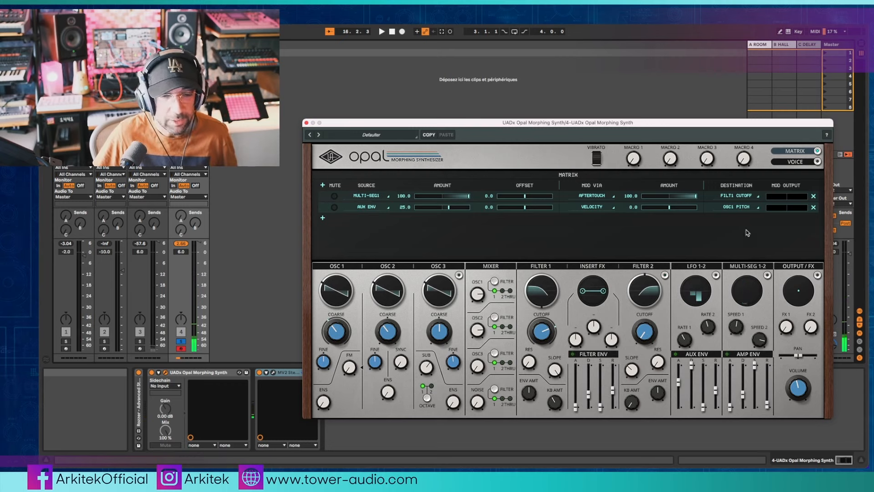
# Step: Change the Aux Env routing's destination to OSC 1 Shape, and shorten the Aux Env attack and release
pyautogui.click(736, 207)
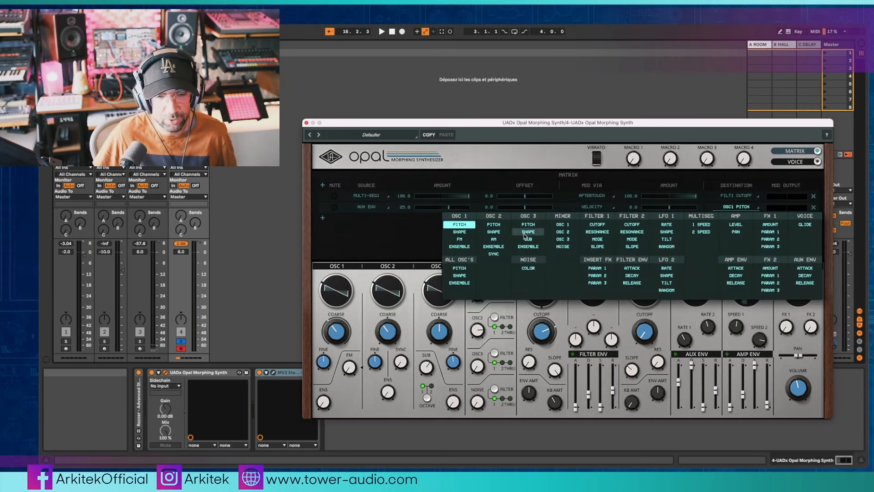
pyautogui.click(459, 232)
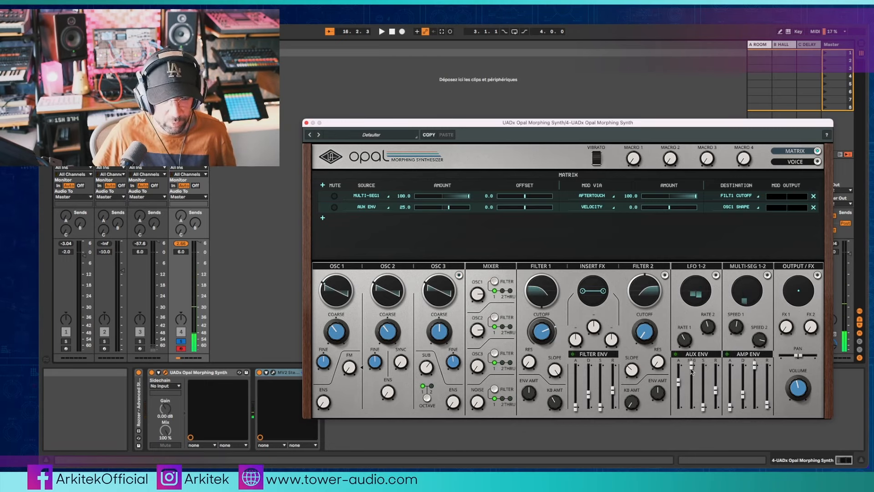
pyautogui.moveTo(715, 415); pyautogui.dragTo(682, 412)
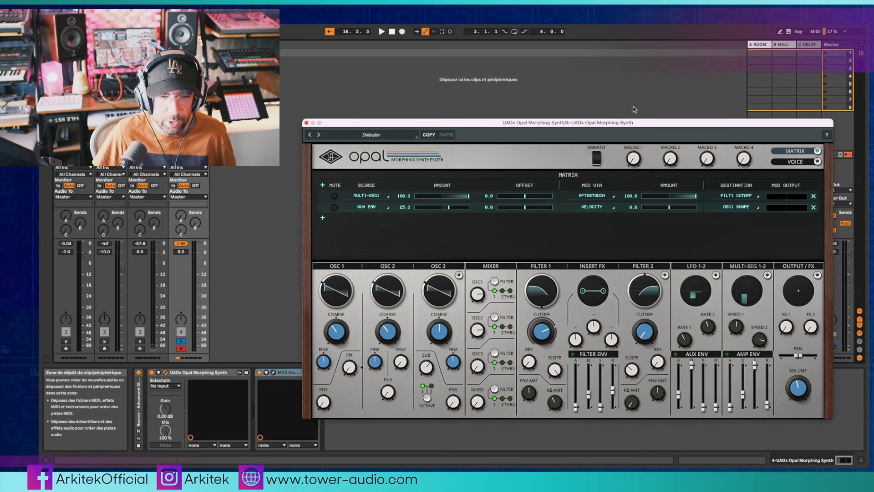
# Step: Set the Aux Env routing's offset to 51 and keep Velocity as its Mod Via source
pyautogui.moveTo(526, 207); pyautogui.dragTo(547, 212)
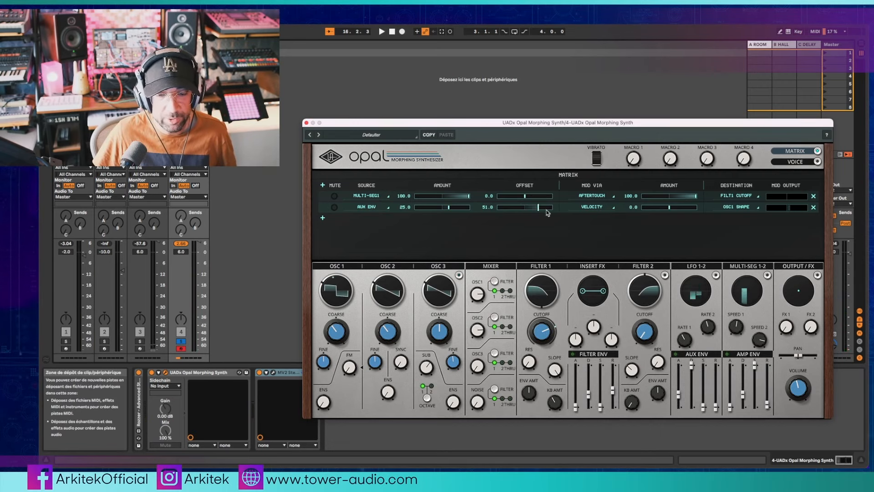
pyautogui.click(596, 207)
pyautogui.click(596, 207)
pyautogui.click(597, 208)
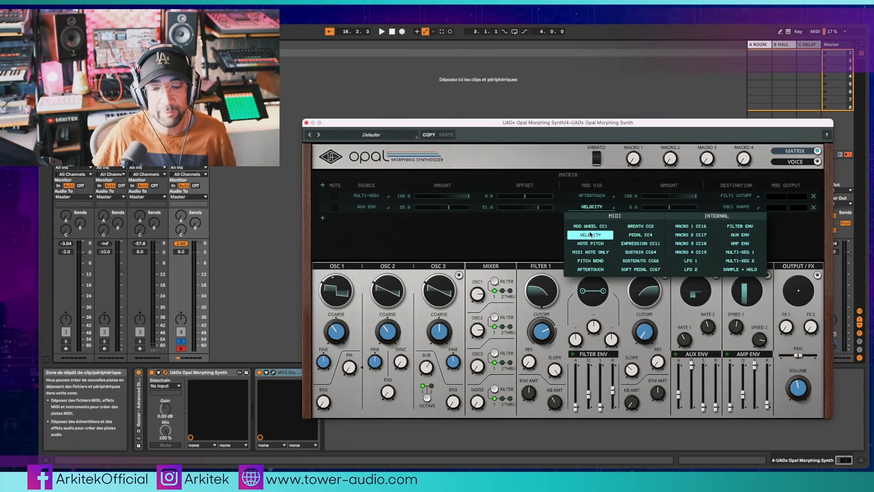
pyautogui.click(590, 234)
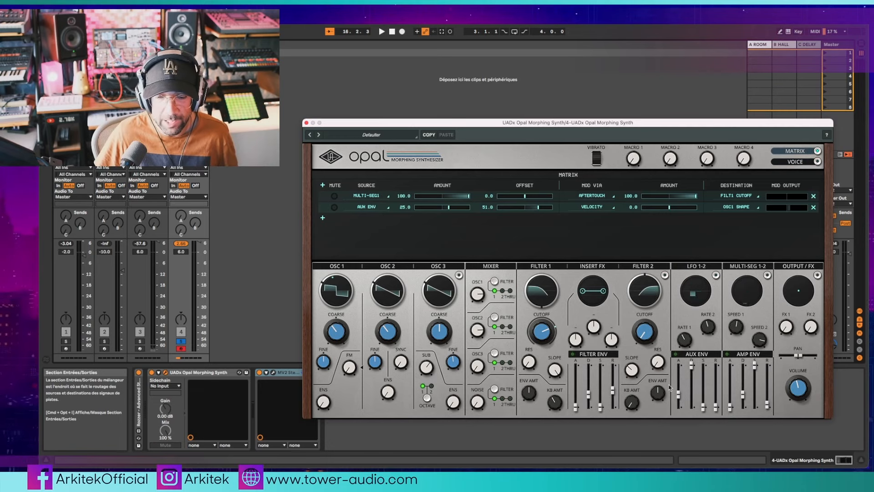
# Step: Set the Aux Env gate source to LFO 1 and adjust the envelope's Velocity amount
pyautogui.click(746, 354)
pyautogui.click(696, 354)
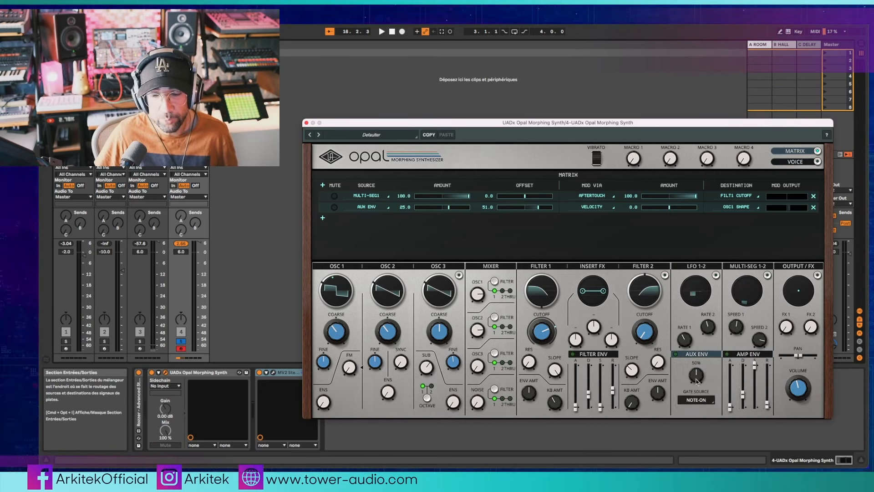
pyautogui.click(697, 400)
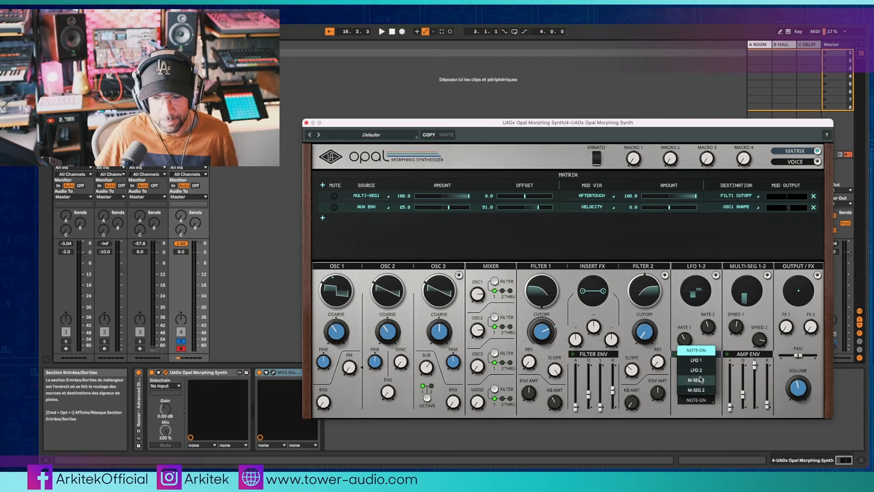
pyautogui.click(696, 360)
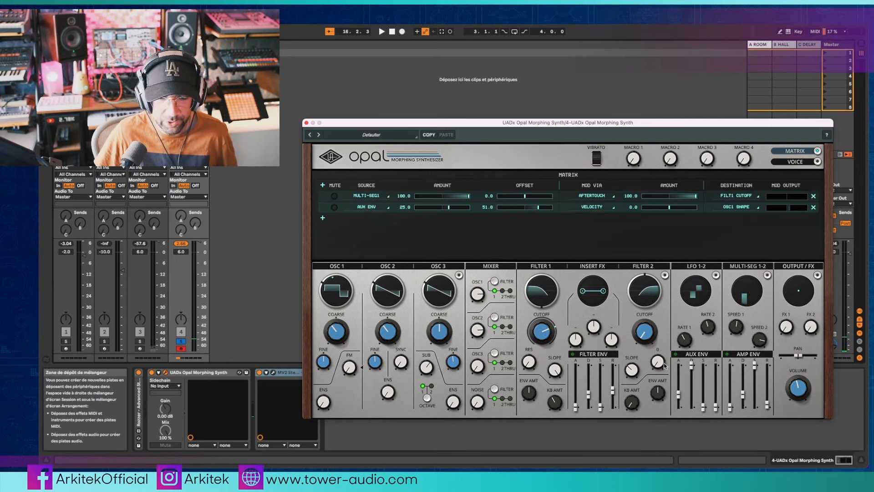
pyautogui.moveTo(696, 354)
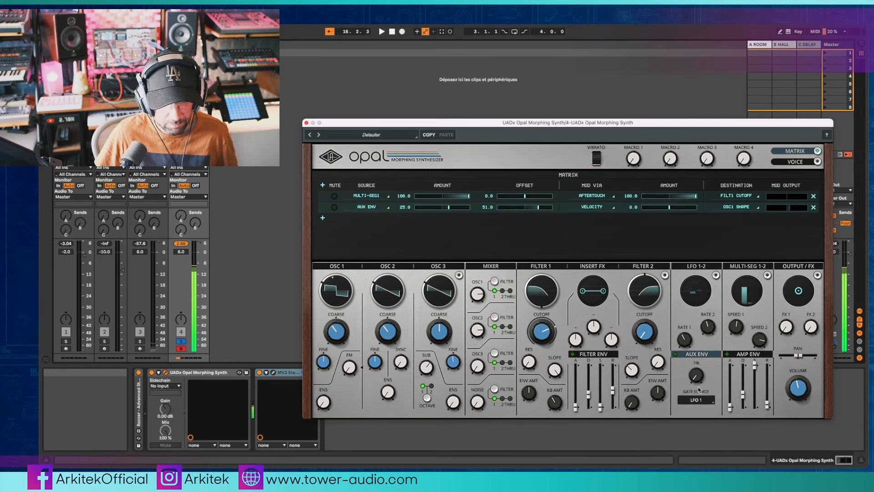
pyautogui.moveTo(699, 390); pyautogui.dragTo(702, 336)
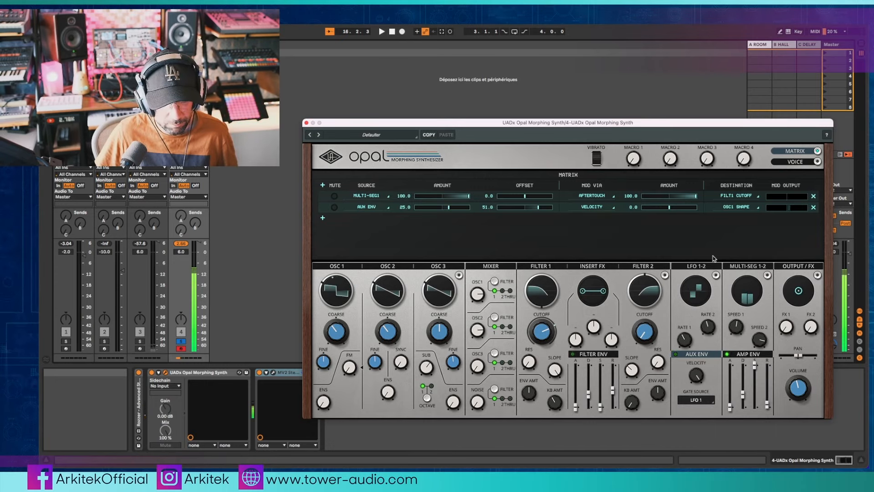
# Step: Show the velocity and gate settings of Amp Env and Filter Env, and list the effect types available for FX 1
pyautogui.click(748, 354)
pyautogui.click(593, 354)
pyautogui.click(817, 275)
pyautogui.click(355, 249)
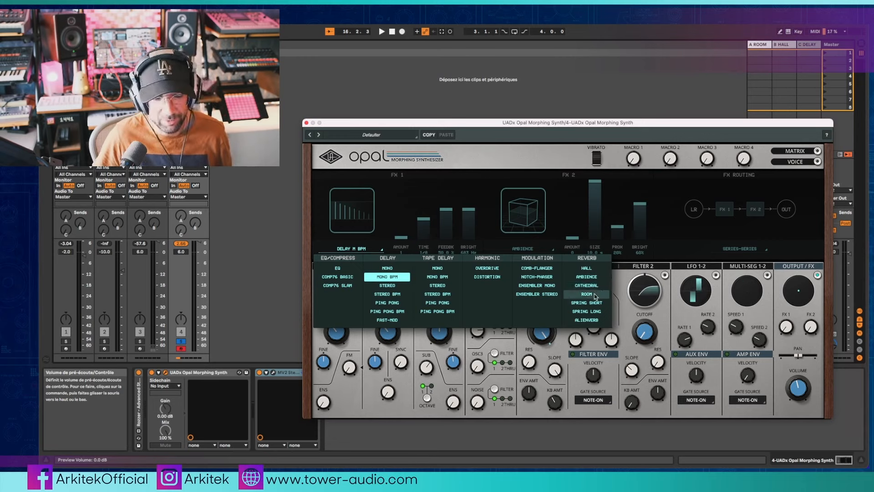
# Step: Show Ableton Live's browser and find UADx Lexicon 224 Digital Reverb among the Universal Audio plug-ins, then return to the synth window
pyautogui.click(250, 287)
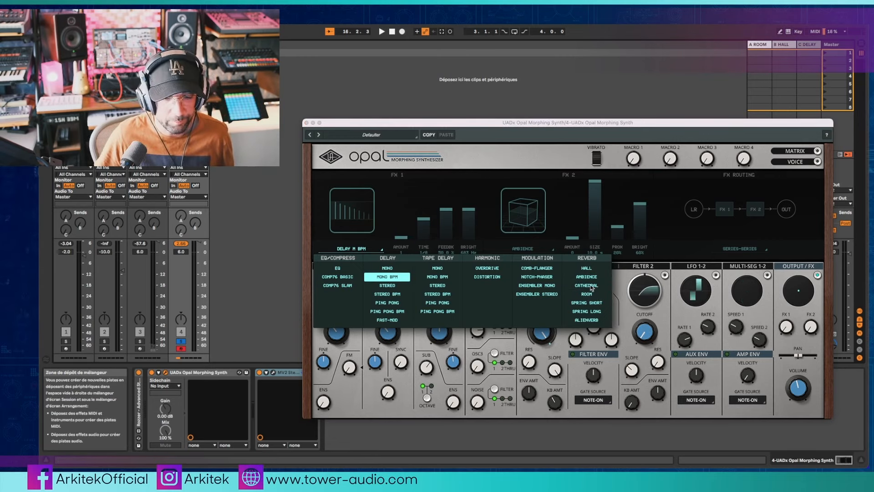
pyautogui.click(46, 44)
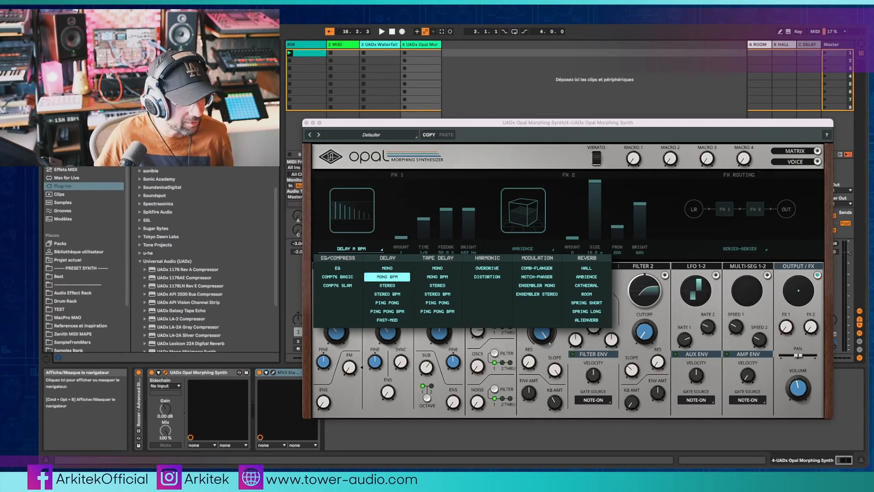
pyautogui.scroll(-5, 174, 255)
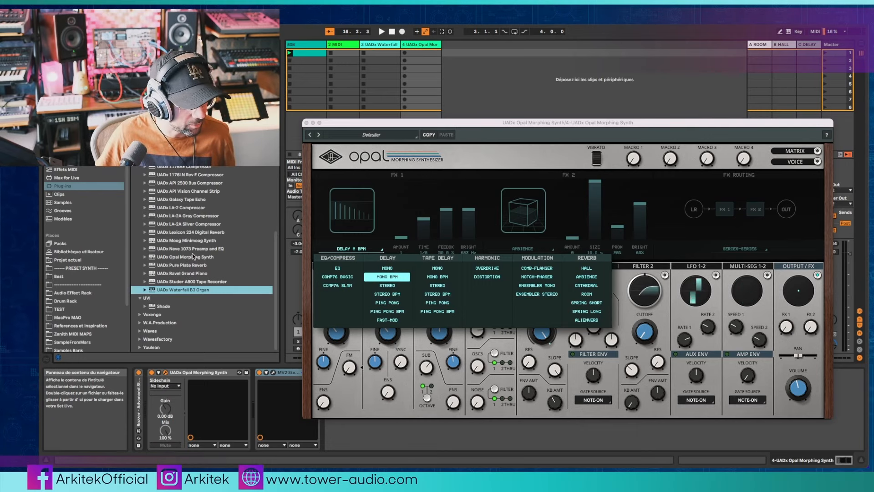
pyautogui.click(183, 233)
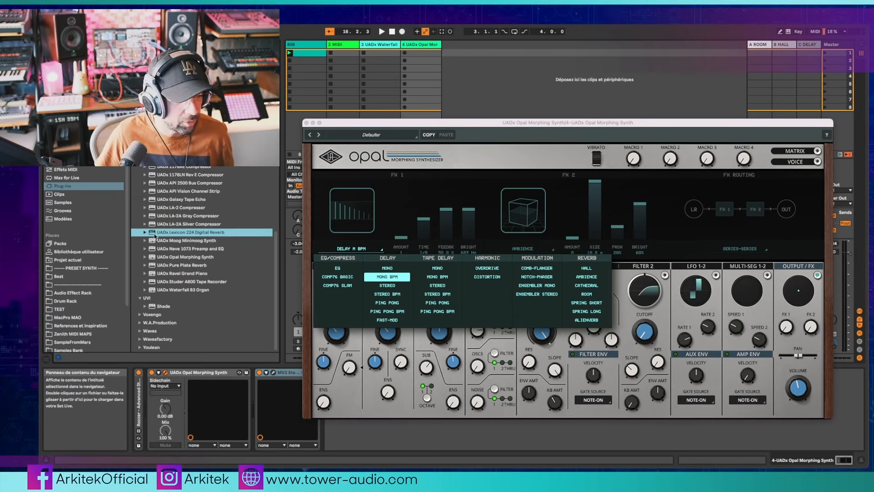
pyautogui.click(460, 131)
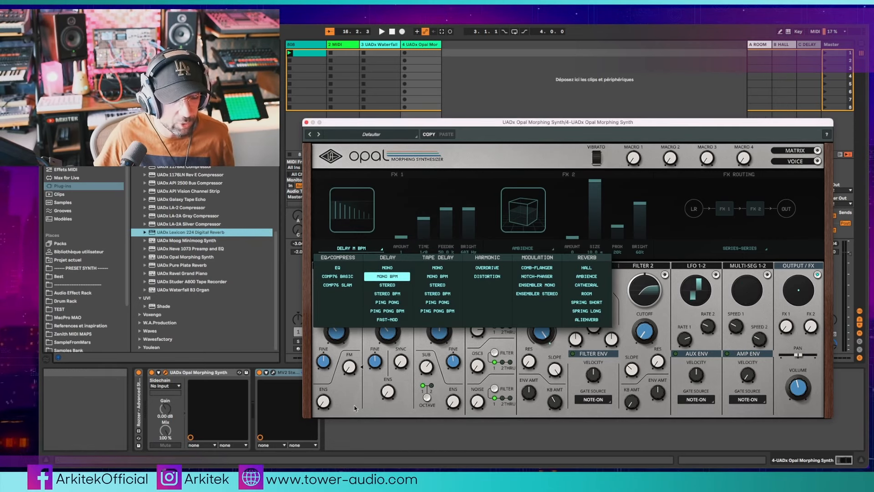
# Step: Try EQ, COMP76 BASIC and COMP76 SLAM in turn as the FX 1 effect
pyautogui.click(355, 407)
pyautogui.click(351, 248)
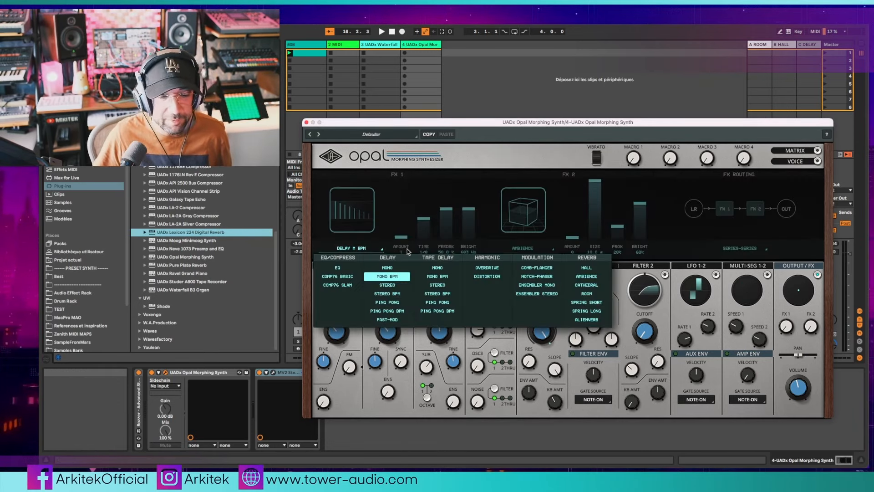
pyautogui.click(337, 268)
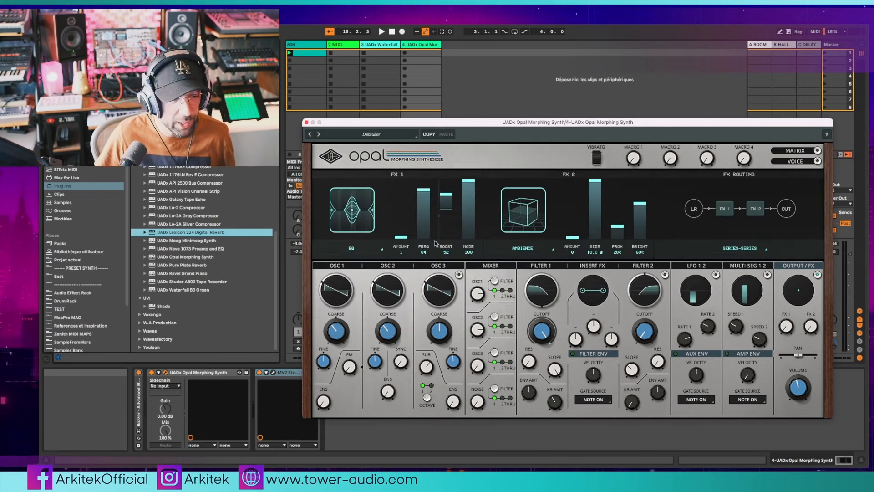
pyautogui.click(364, 249)
pyautogui.click(339, 277)
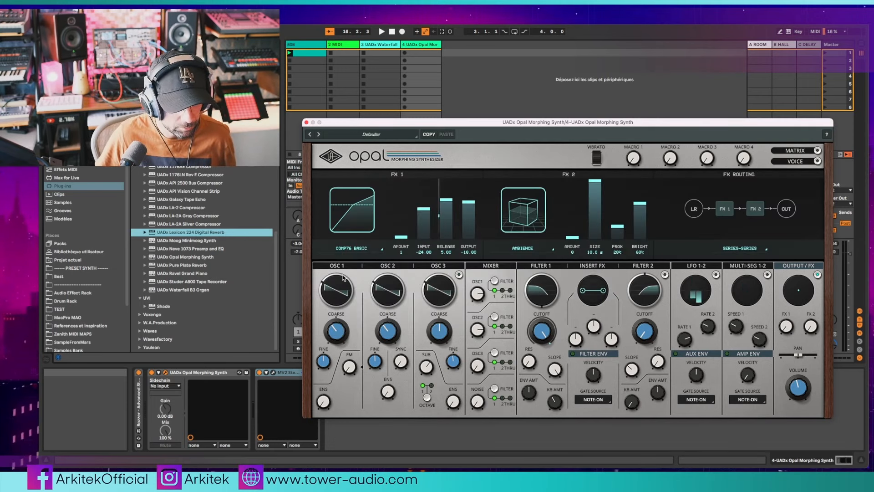
pyautogui.click(353, 249)
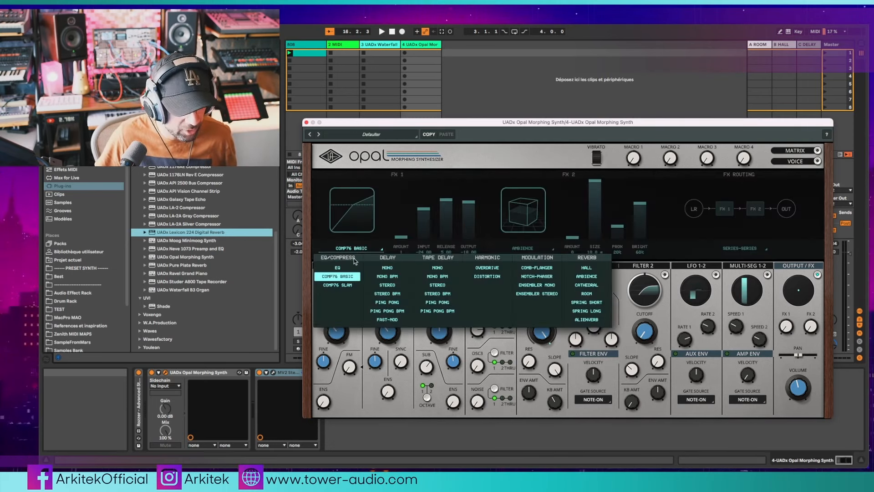
pyautogui.click(337, 286)
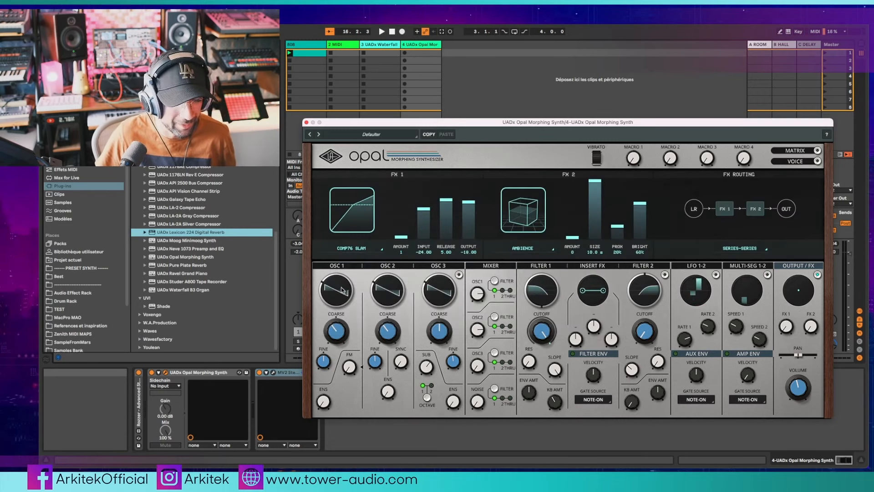
# Step: Set FX 1 to the mono delay with an amount of 71
pyautogui.click(351, 248)
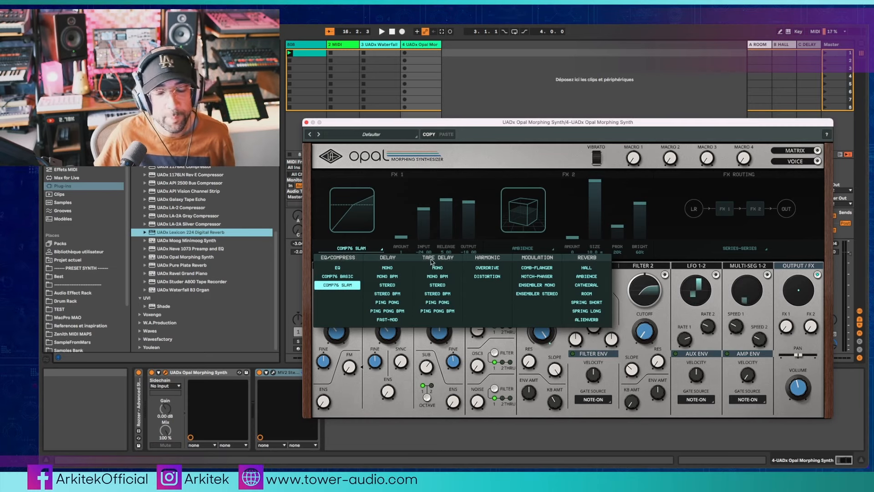
pyautogui.click(384, 268)
pyautogui.moveTo(401, 236); pyautogui.dragTo(401, 196)
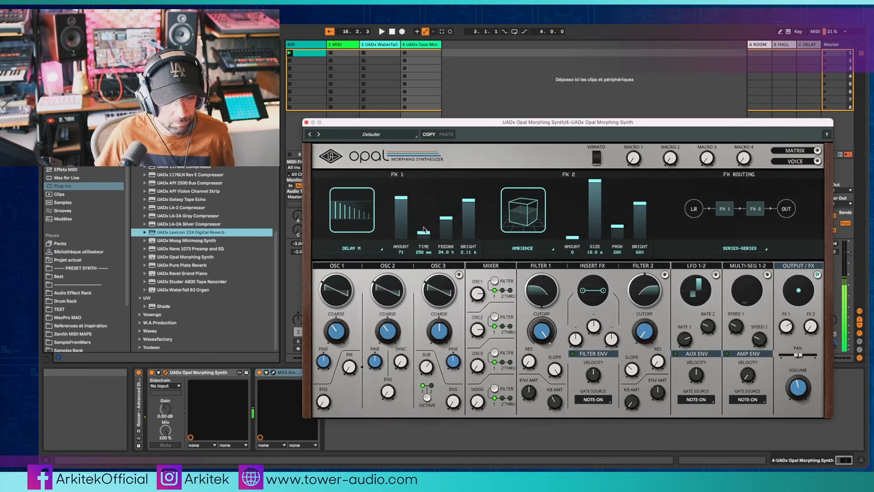
# Step: Set the FX 1 delay's time to about 825 ms, feedback to 64% and brightness to 3.72 k
pyautogui.moveTo(424, 229); pyautogui.dragTo(446, 201)
pyautogui.moveTo(424, 229); pyautogui.dragTo(470, 189)
pyautogui.moveTo(424, 214); pyautogui.dragTo(425, 222)
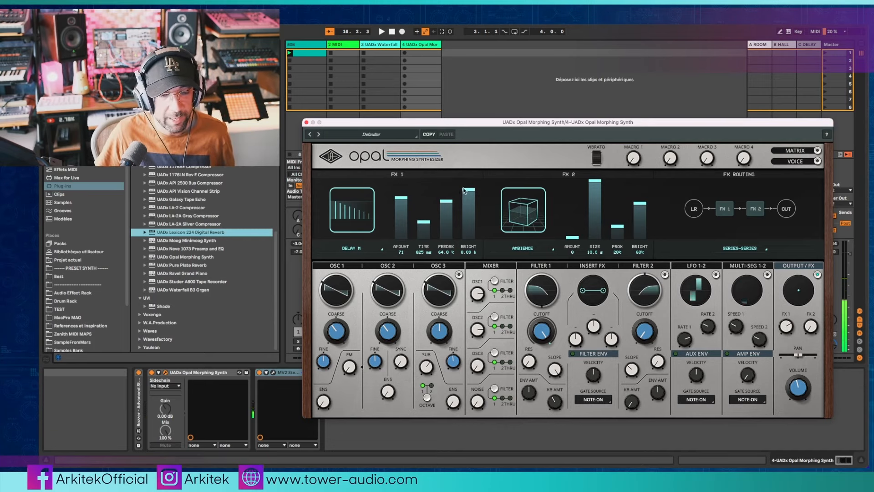
pyautogui.moveTo(468, 190)
pyautogui.mouseDown()
pyautogui.moveTo(467, 242)
pyautogui.moveTo(469, 195)
pyautogui.mouseUp()
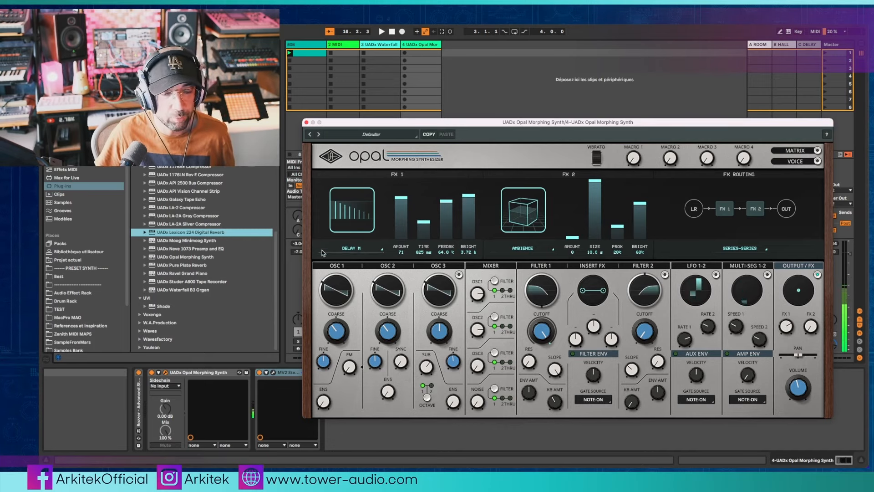
# Step: Try the mono BPM delay in FX 1, and switch to the stereo delay with amount 83, time 810 ms and feedback 41.5%
pyautogui.click(364, 249)
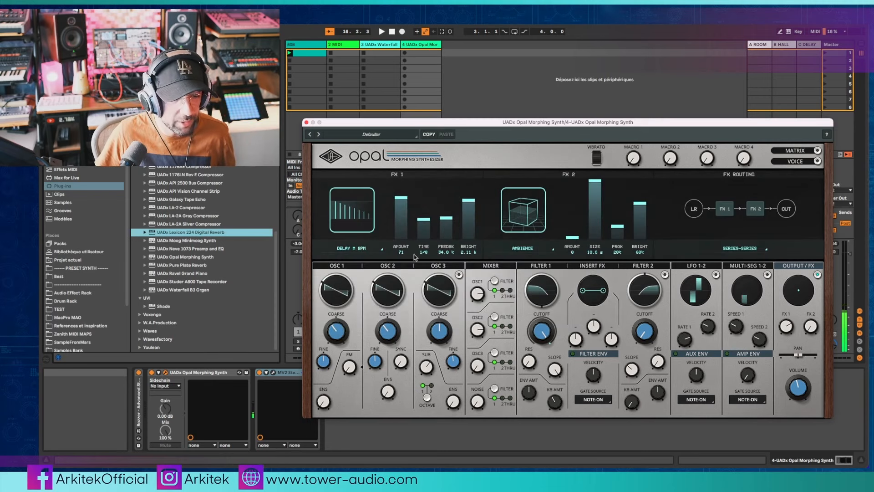
pyautogui.click(387, 276)
pyautogui.click(387, 285)
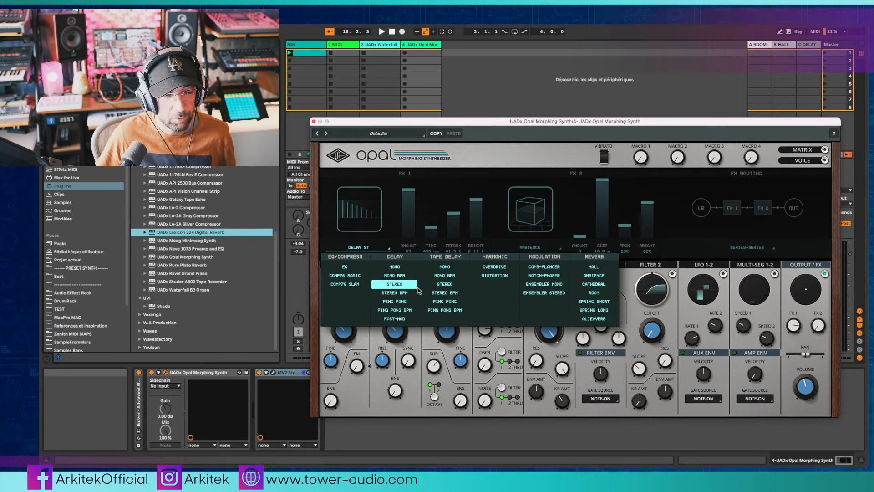
pyautogui.click(358, 248)
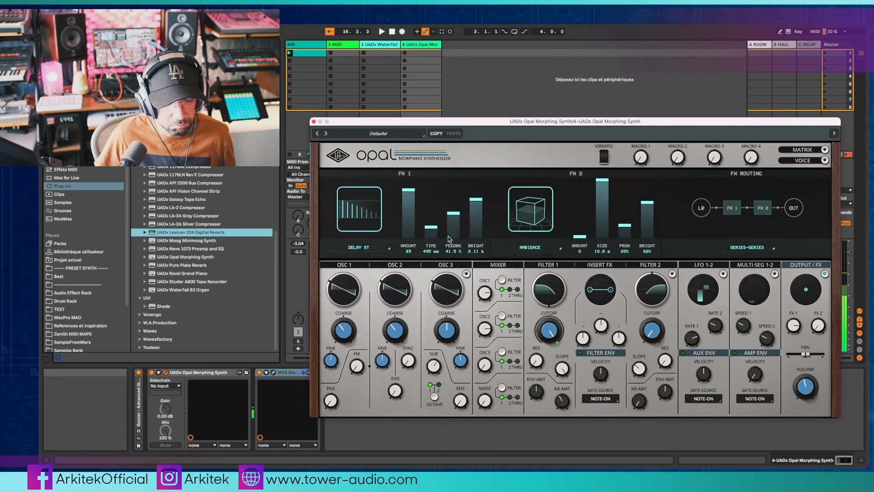
pyautogui.moveTo(431, 227); pyautogui.dragTo(431, 223)
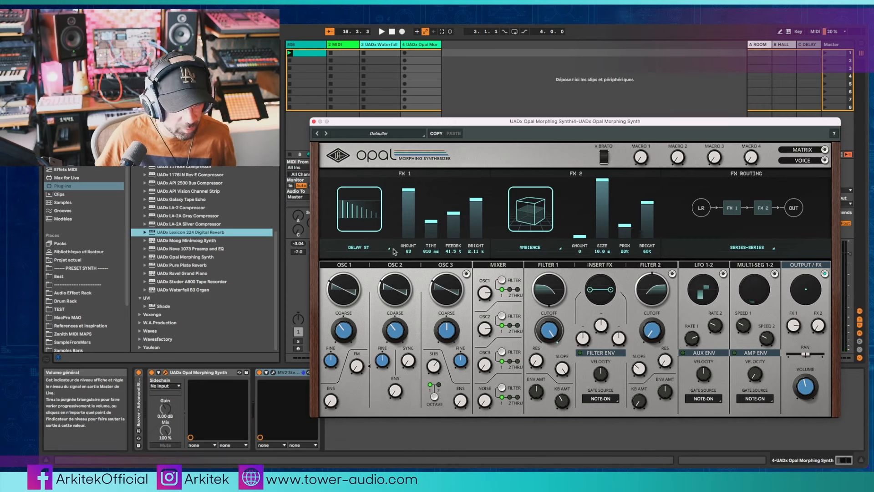
# Step: Try the stereo BPM delay in FX 1, and switch to the ping-pong delay with feedback 54.5% and brightness 7.54 k
pyautogui.click(367, 248)
pyautogui.click(391, 293)
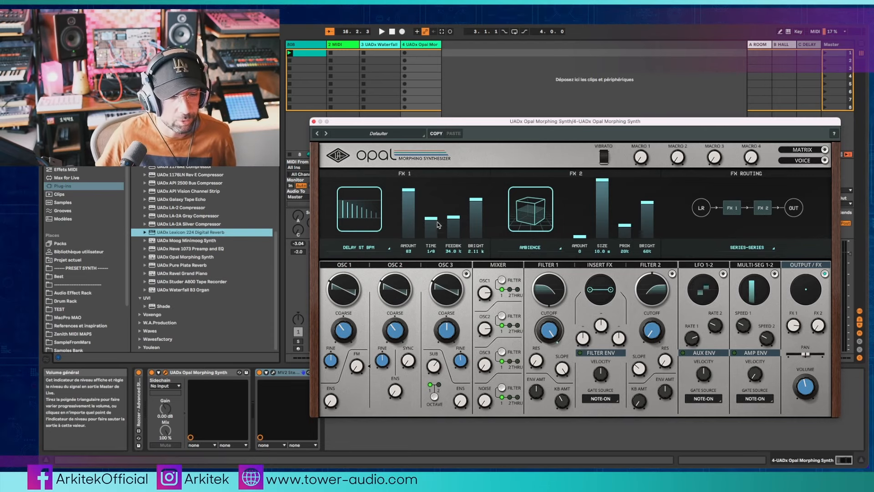
pyautogui.click(364, 250)
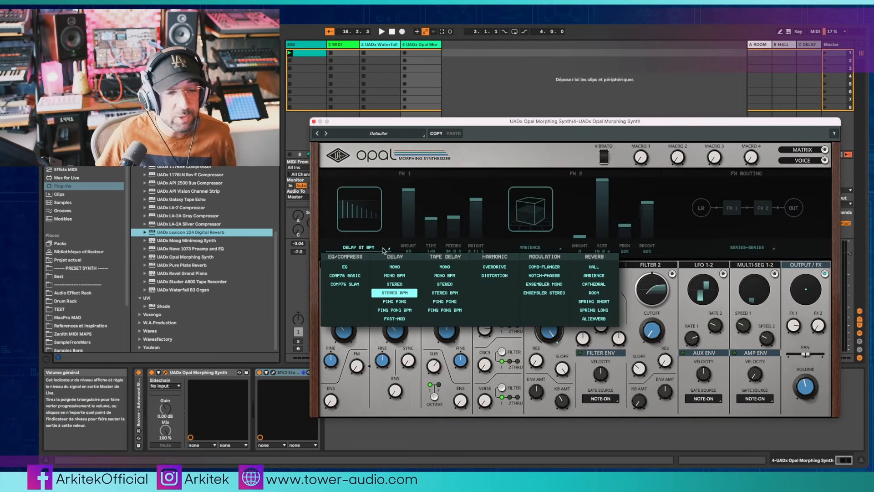
pyautogui.click(394, 301)
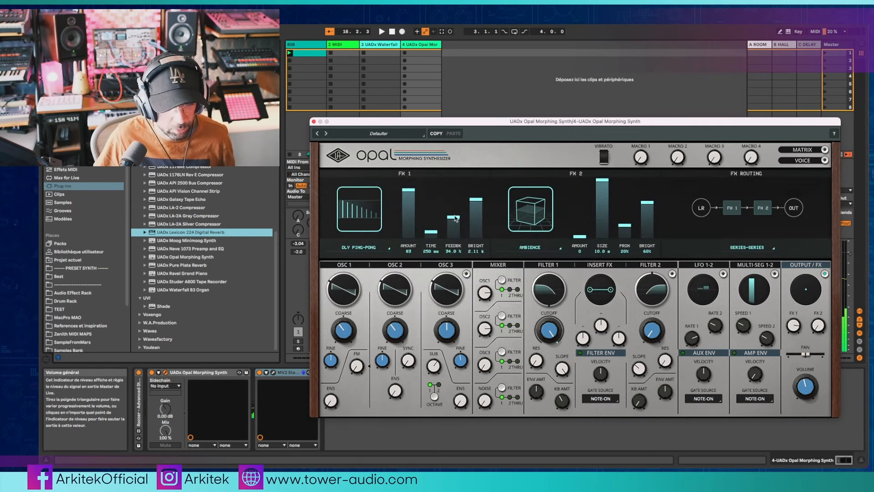
pyautogui.moveTo(480, 202); pyautogui.dragTo(477, 188)
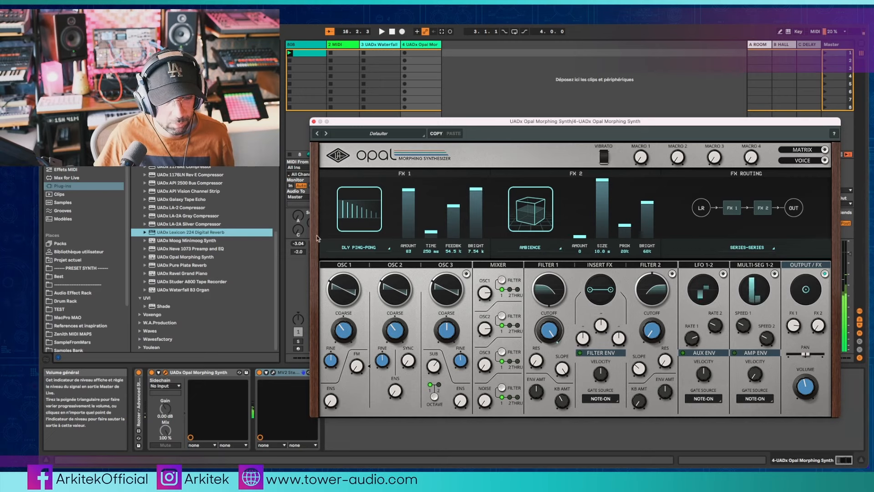
# Step: Try the ping-pong BPM delay in FX 1, and switch to the fast-mod delay with time about 44 and feedback 59
pyautogui.click(363, 248)
pyautogui.click(394, 310)
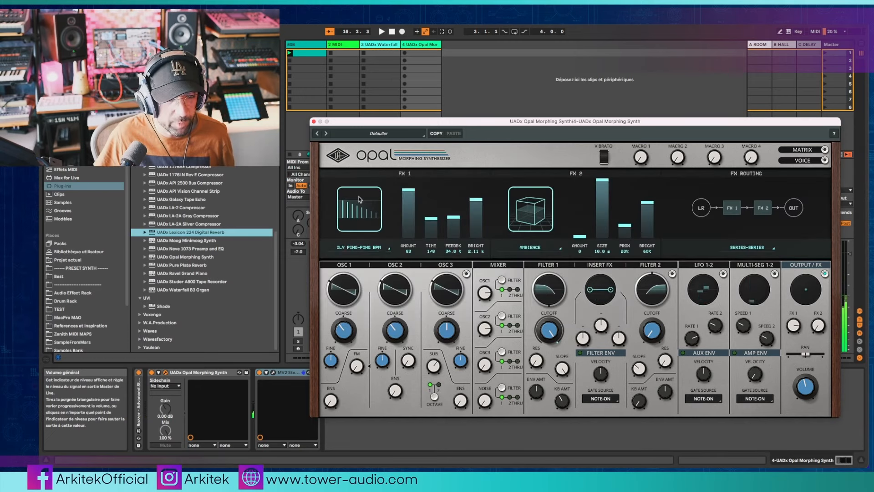
pyautogui.click(357, 248)
pyautogui.click(395, 318)
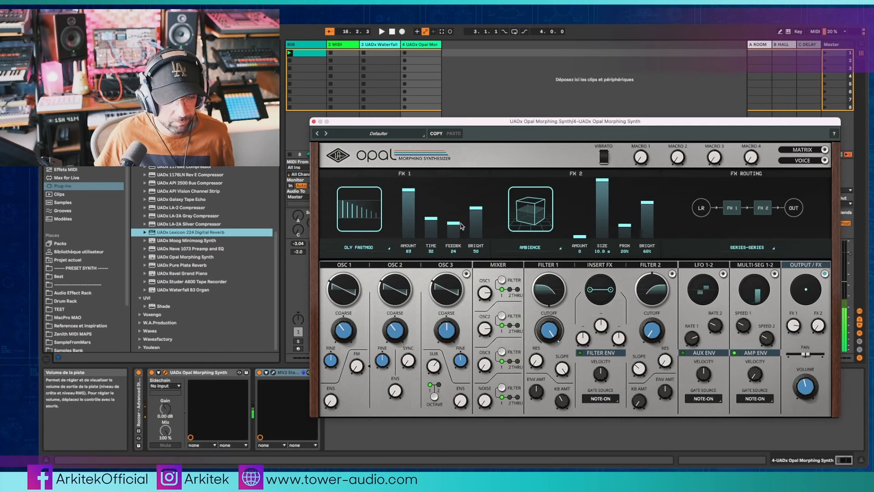
pyautogui.moveTo(453, 222); pyautogui.dragTo(429, 203)
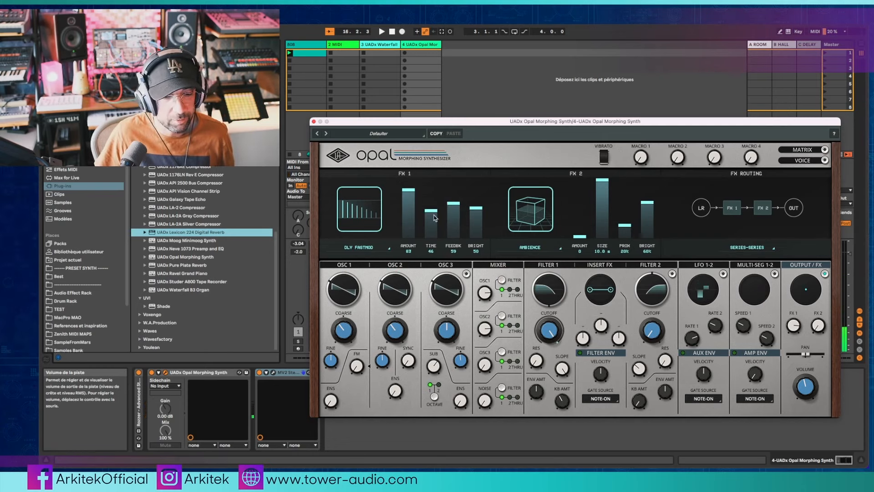
pyautogui.moveTo(435, 218); pyautogui.dragTo(435, 219)
# Step: Set FX 1 to the mono tape delay with amount 100, feedback 75% and brightness 94%
pyautogui.click(360, 248)
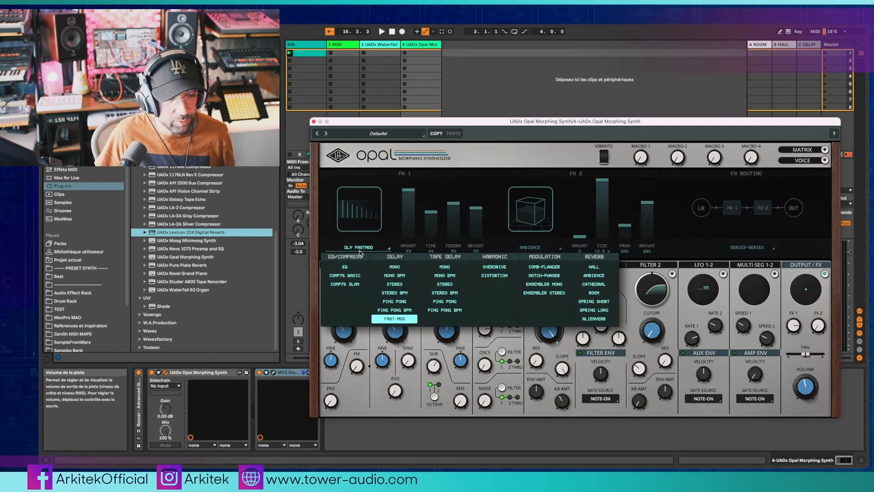
pyautogui.click(444, 269)
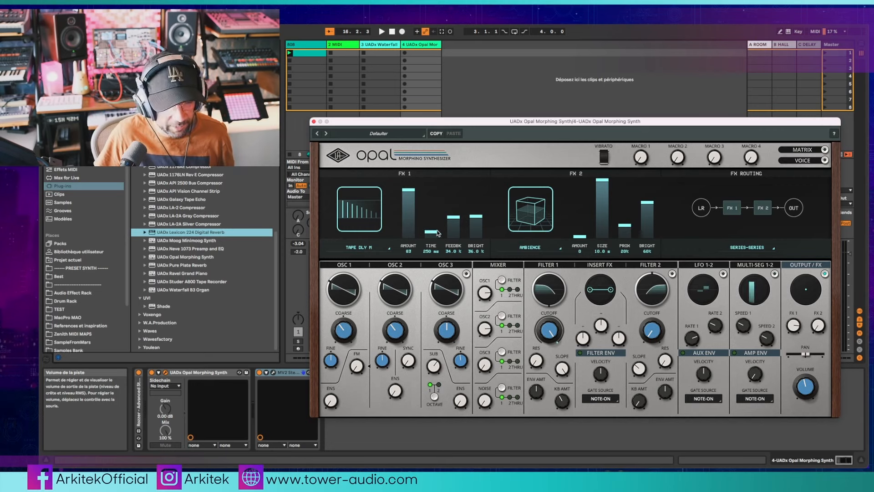
pyautogui.moveTo(460, 201); pyautogui.dragTo(408, 165)
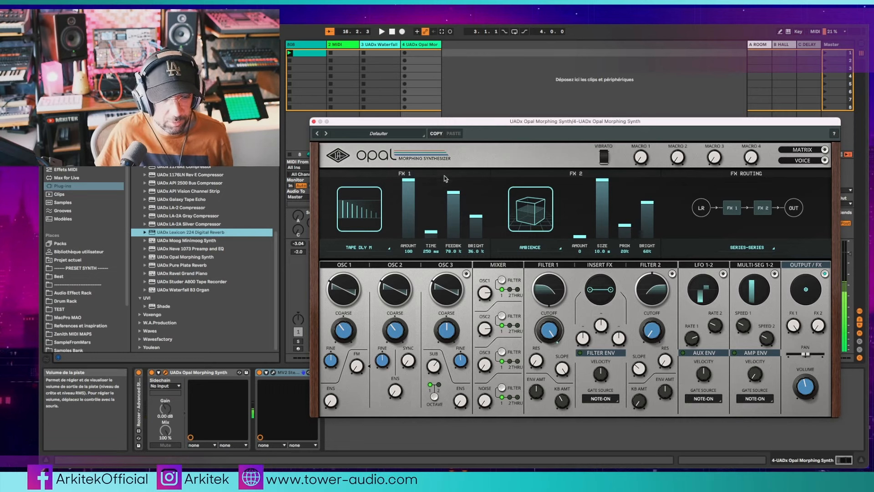
pyautogui.moveTo(456, 195); pyautogui.dragTo(477, 182)
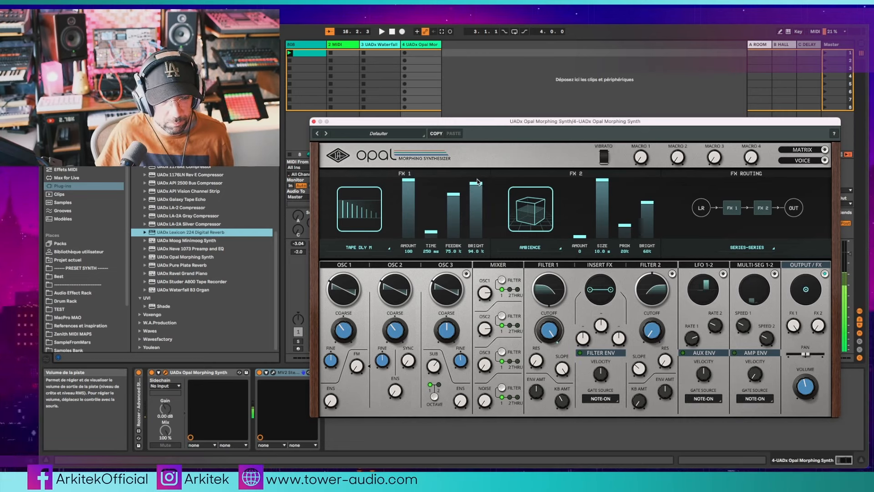
# Step: Try the mono BPM tape delay in FX 1, and switch to the stereo tape delay with time 361 ms and feedback 76.5%
pyautogui.click(383, 246)
pyautogui.click(444, 273)
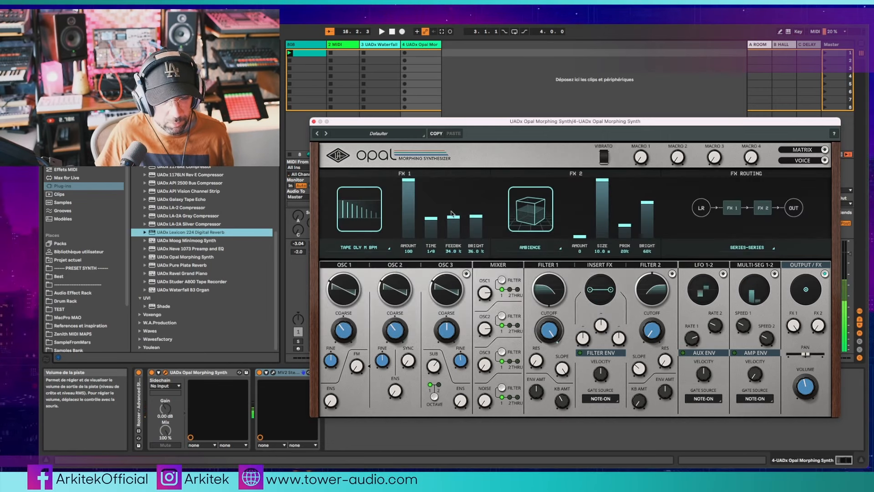
pyautogui.click(385, 248)
pyautogui.click(438, 283)
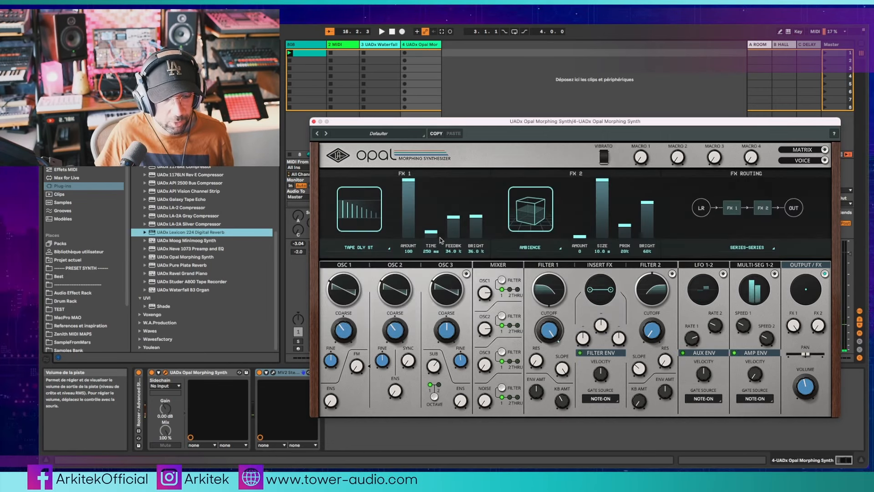
pyautogui.click(436, 210)
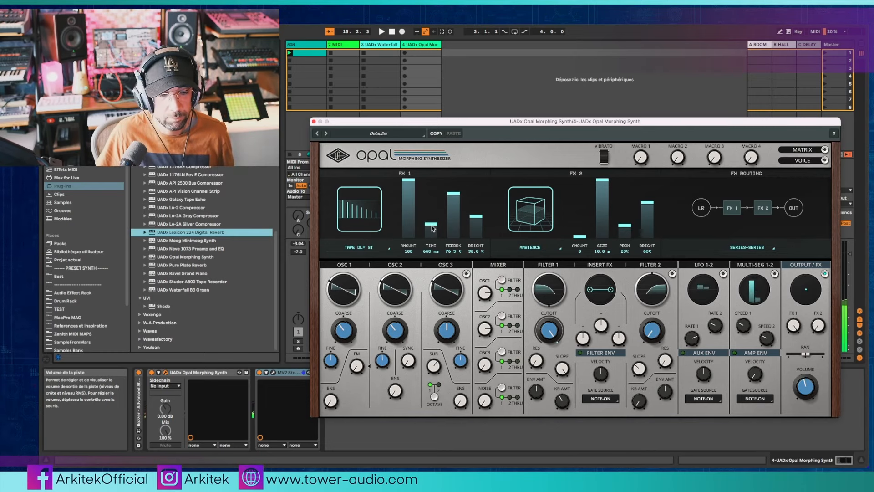
pyautogui.moveTo(433, 228); pyautogui.dragTo(434, 236)
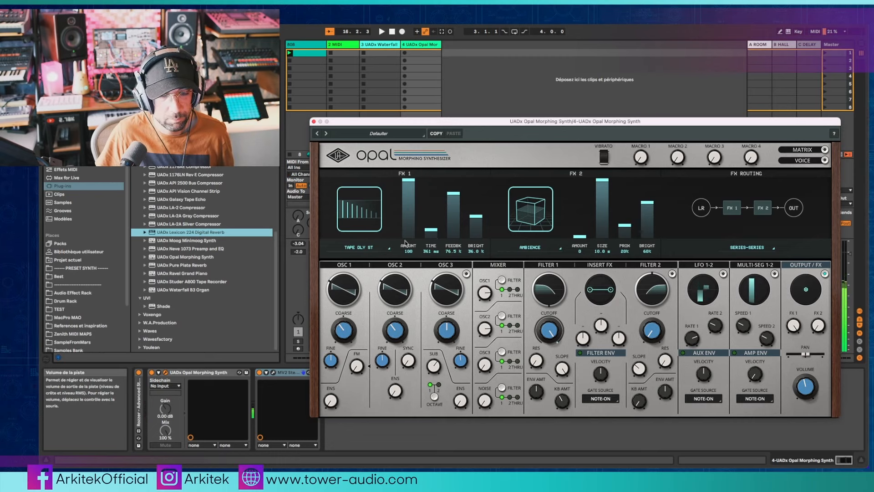
# Step: Try the stereo BPM tape delay, and set FX 1 to the ping-pong tape delay with time 331 ms, feedback 68.5% and brightness 73%
pyautogui.click(360, 247)
pyautogui.click(444, 292)
pyautogui.click(374, 249)
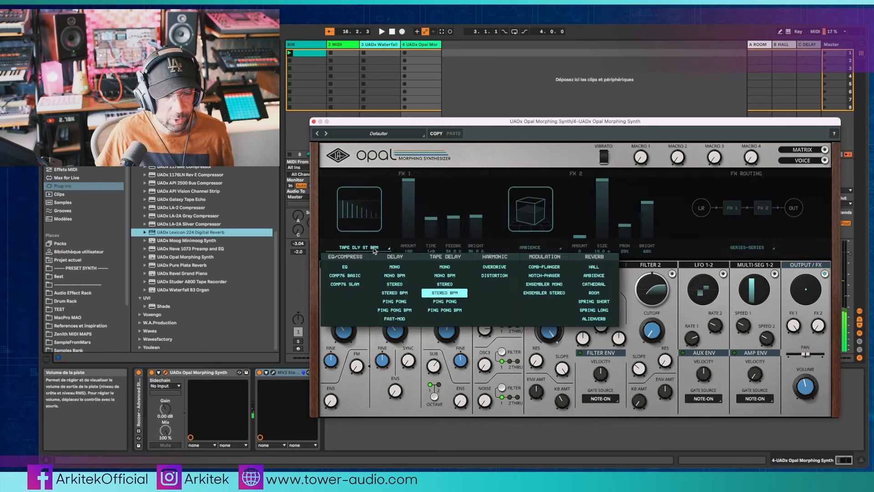
pyautogui.click(441, 301)
pyautogui.moveTo(436, 238); pyautogui.dragTo(479, 188)
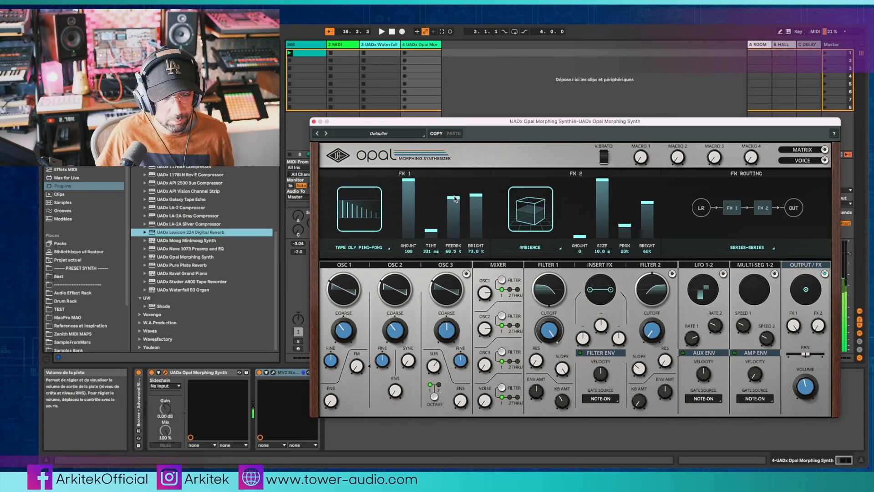
# Step: Set the ping-pong tape delay's time to 525 ms, feedback to 90.5% and brightness to 38.5%, and switch it to the BPM version
pyautogui.moveTo(449, 201); pyautogui.dragTo(457, 240)
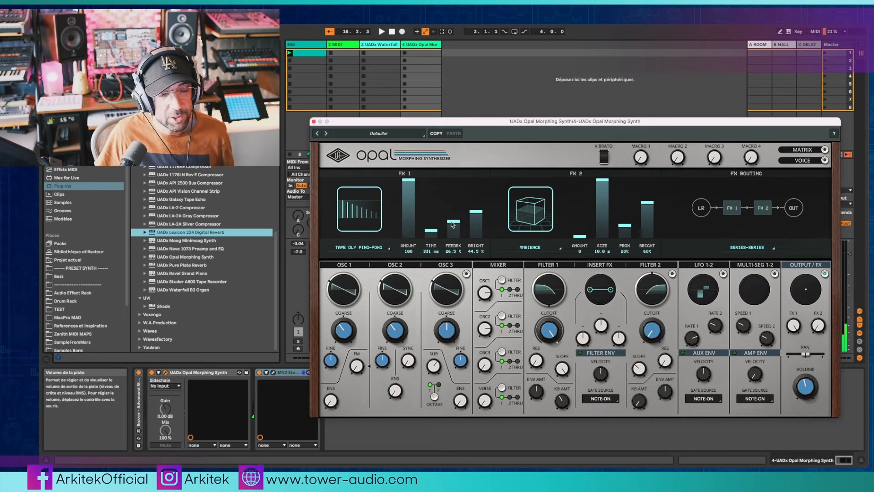
pyautogui.moveTo(452, 224); pyautogui.dragTo(455, 187)
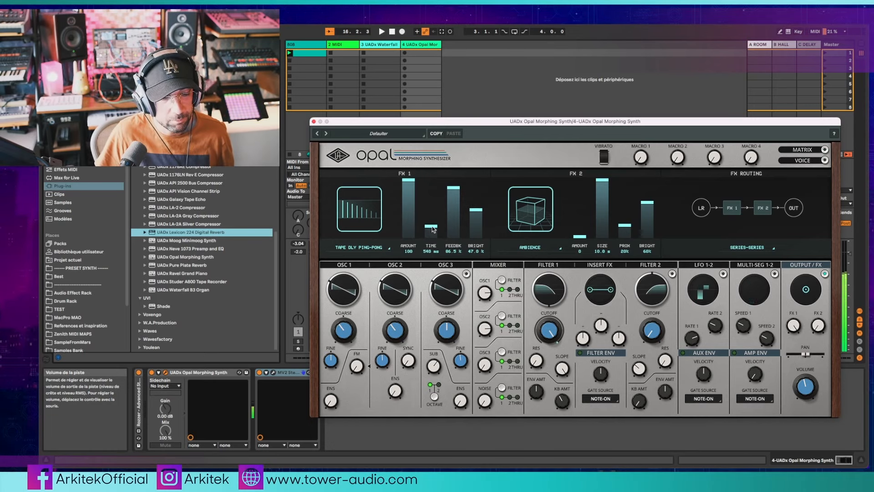
pyautogui.moveTo(433, 223); pyautogui.dragTo(432, 226)
pyautogui.moveTo(454, 187)
pyautogui.mouseDown()
pyautogui.moveTo(454, 195)
pyautogui.moveTo(455, 185)
pyautogui.mouseUp()
pyautogui.moveTo(483, 210)
pyautogui.mouseDown()
pyautogui.moveTo(476, 181)
pyautogui.moveTo(477, 214)
pyautogui.mouseUp()
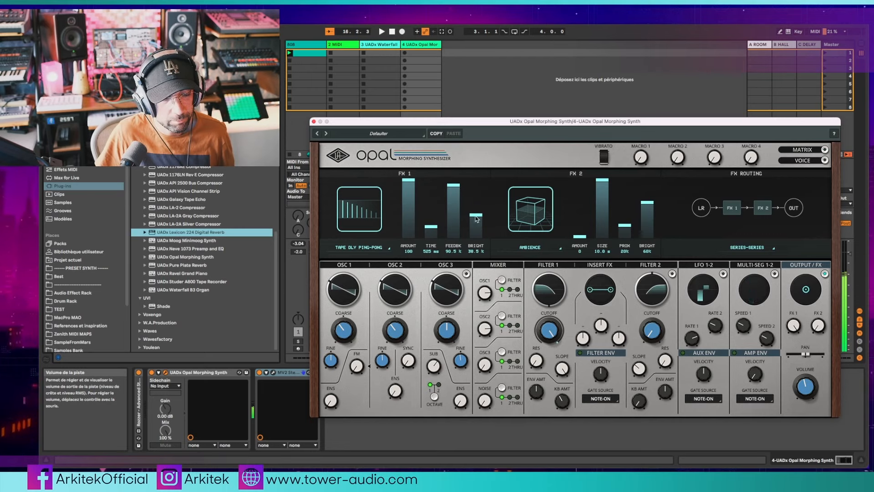
pyautogui.click(389, 248)
pyautogui.click(430, 310)
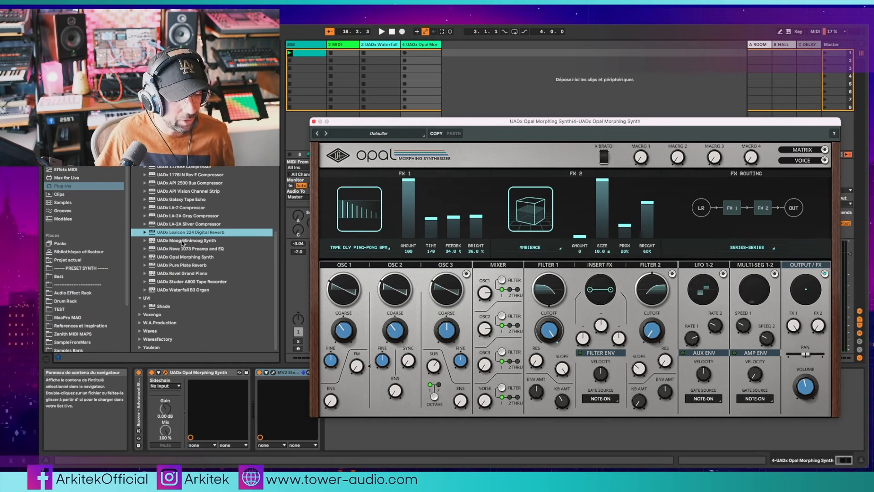
# Step: Load UADx Galaxy Tape Echo on the synth's track, close its plug-in window and reposition the Opal window
pyautogui.click(183, 200)
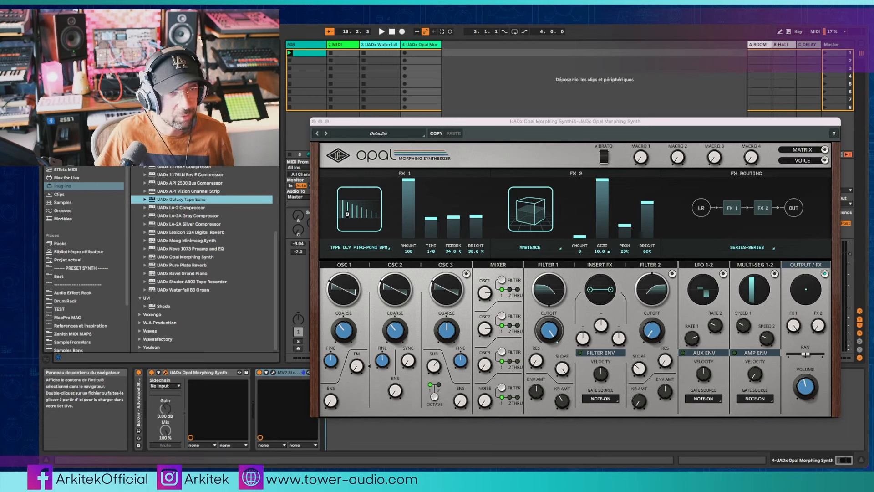
pyautogui.press('Return')
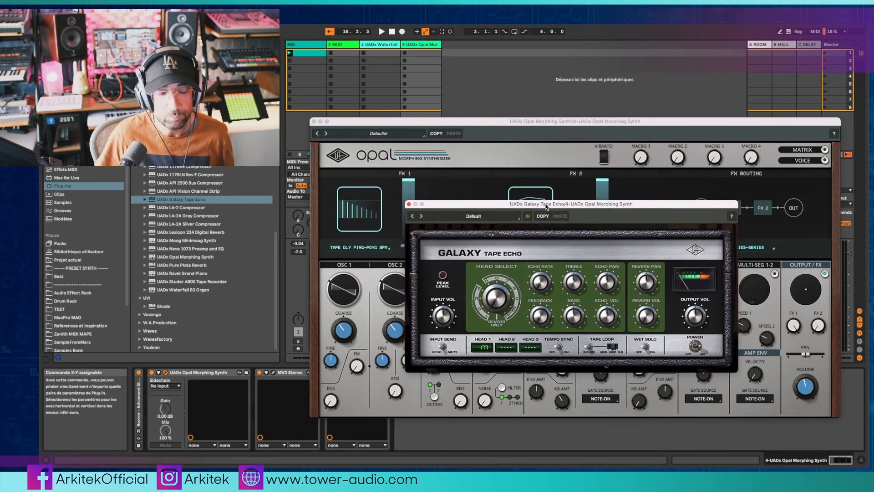
pyautogui.click(409, 204)
pyautogui.moveTo(400, 123); pyautogui.dragTo(386, 134)
pyautogui.click(328, 372)
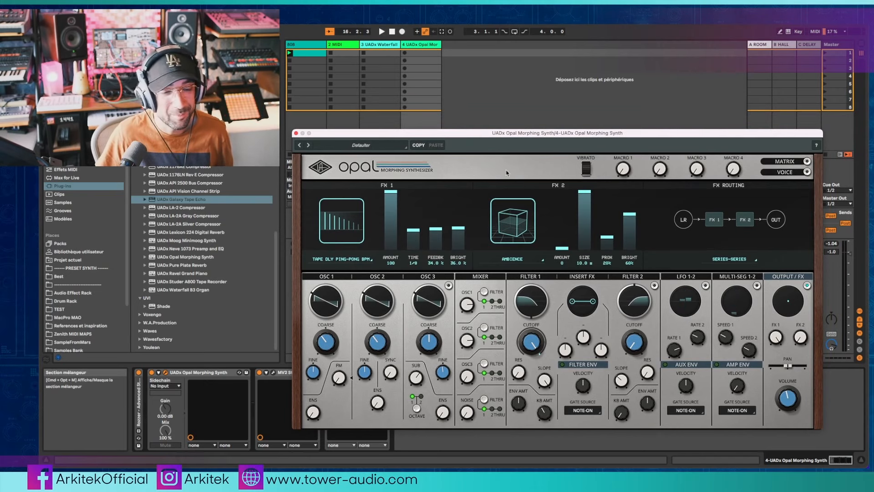
pyautogui.moveTo(532, 134); pyautogui.dragTo(536, 129)
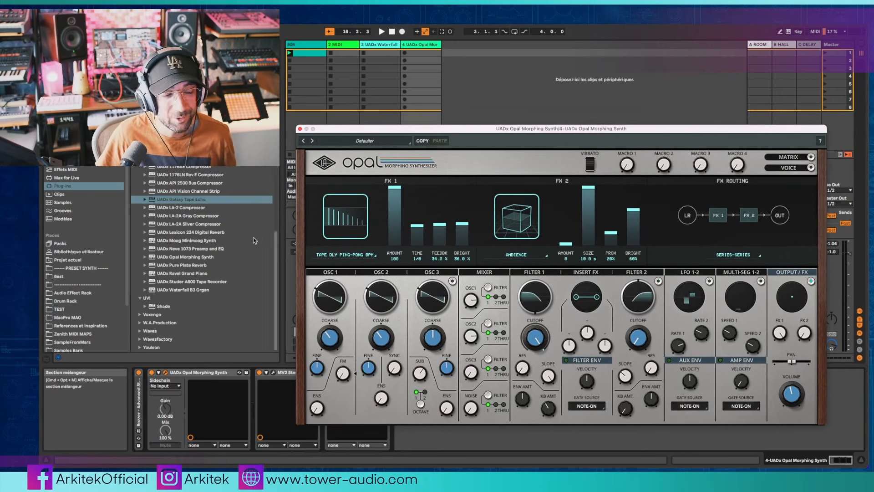
pyautogui.moveTo(421, 128); pyautogui.dragTo(439, 124)
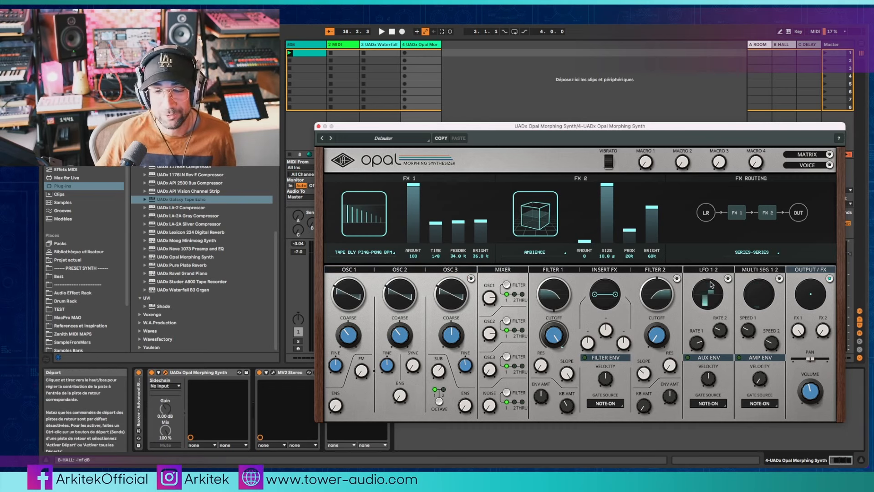
pyautogui.moveTo(453, 127); pyautogui.dragTo(446, 125)
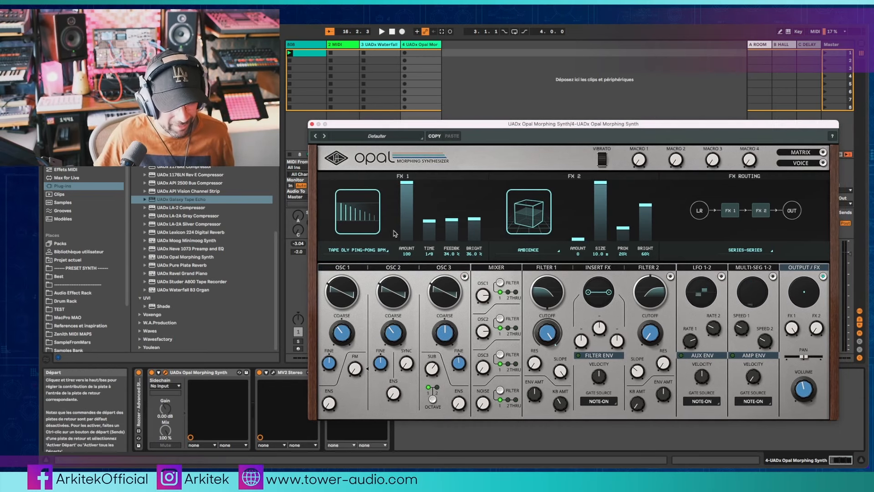
# Step: Try overdrive with a raised offset in FX 1, and switch the effect to distortion with an offset of 41
pyautogui.click(390, 248)
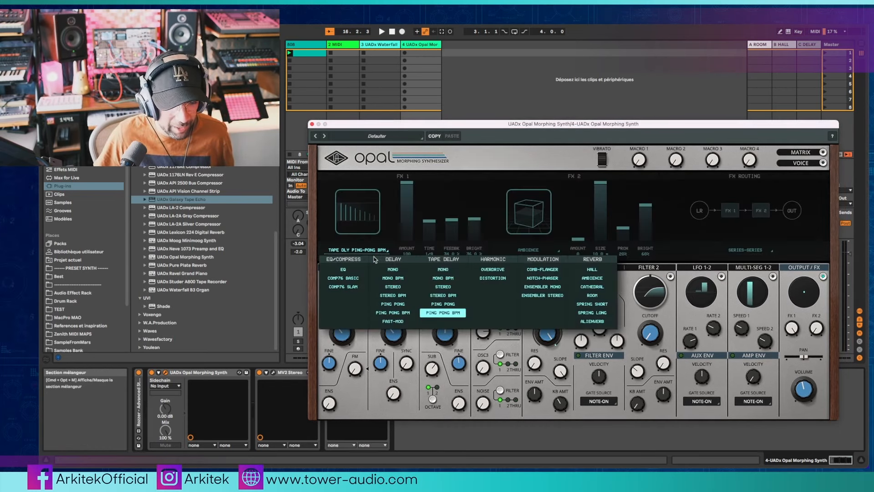
pyautogui.click(492, 274)
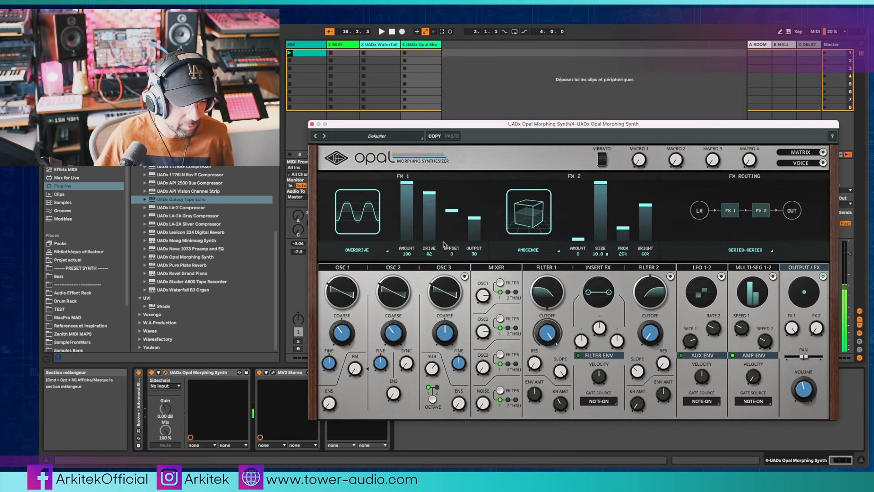
pyautogui.moveTo(449, 202); pyautogui.dragTo(456, 192)
pyautogui.click(356, 250)
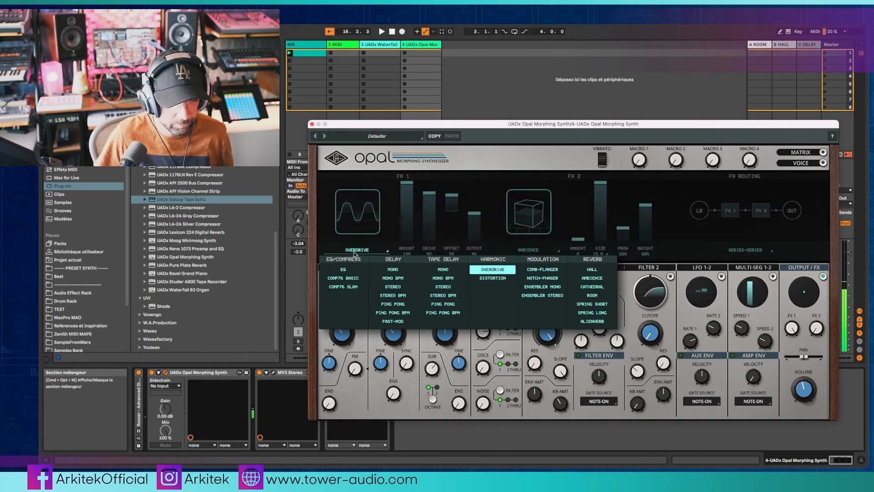
pyautogui.click(492, 278)
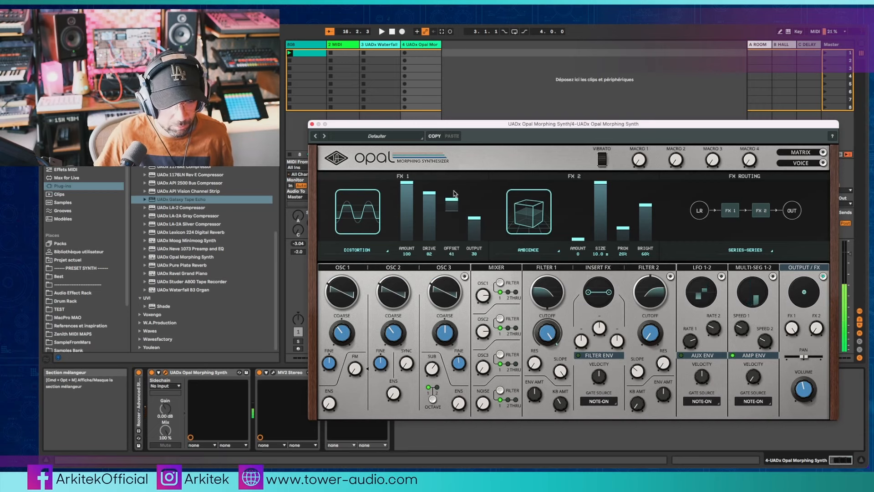
# Step: Try the comb-flanger in FX 1 with lower time and feedback and a raised damp
pyautogui.click(356, 250)
pyautogui.click(544, 272)
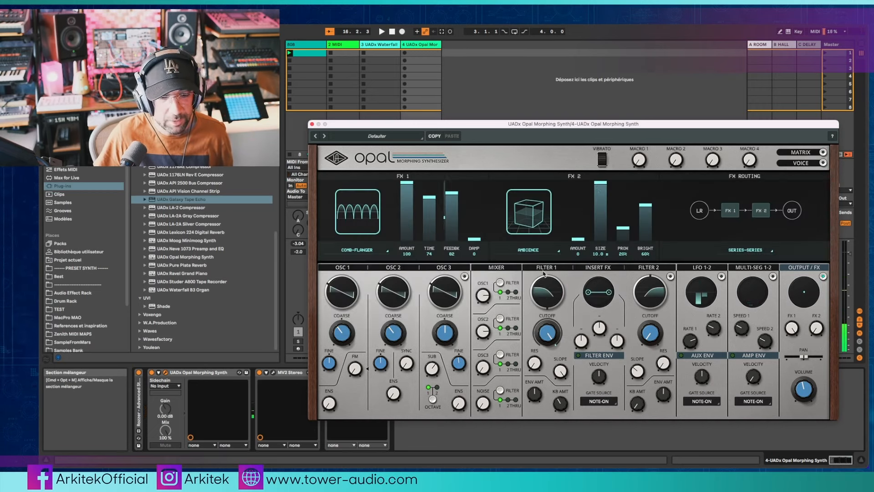
pyautogui.moveTo(429, 201); pyautogui.dragTo(474, 204)
# Step: Try the notch-phaser in FX 1 with spread at 99 and frequency at 44
pyautogui.click(356, 249)
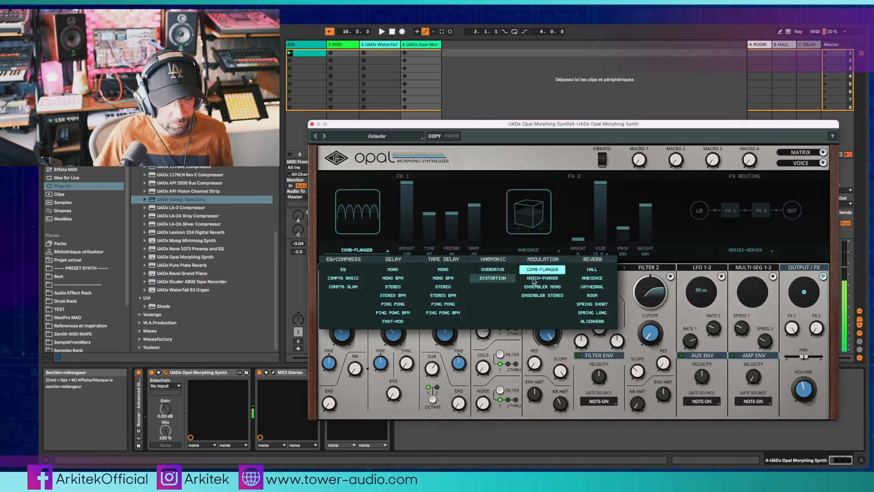
pyautogui.click(538, 280)
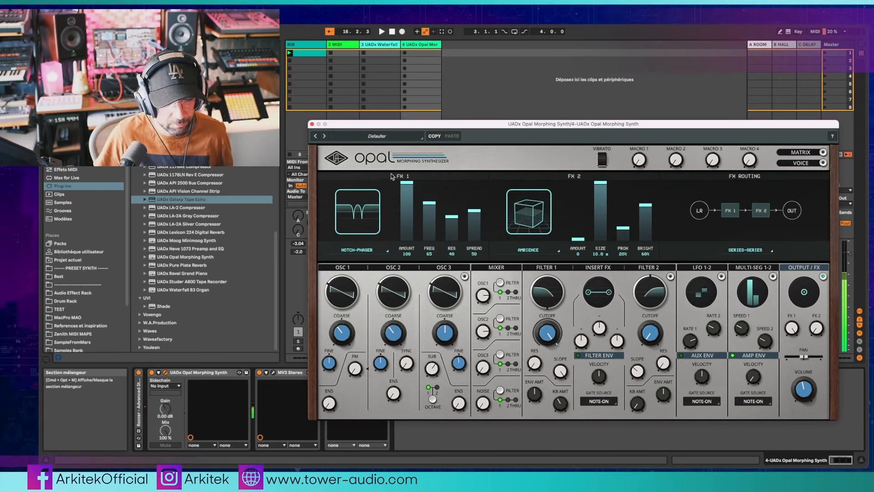
pyautogui.moveTo(478, 209); pyautogui.dragTo(472, 172)
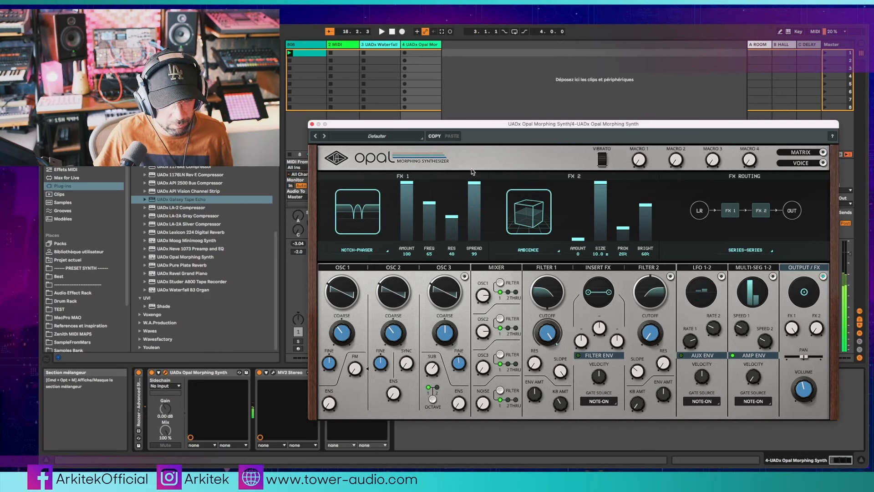
pyautogui.moveTo(428, 215)
pyautogui.mouseDown()
pyautogui.moveTo(428, 230)
pyautogui.moveTo(429, 186)
pyautogui.moveTo(428, 213)
pyautogui.mouseUp()
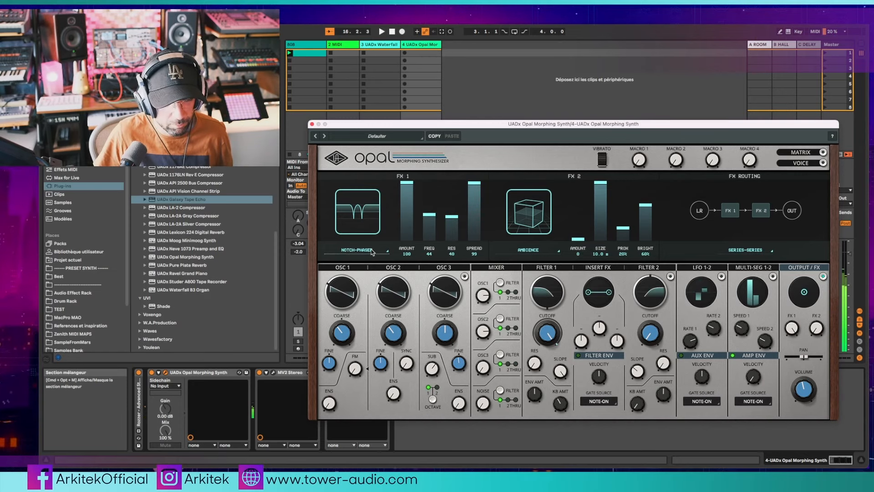
# Step: Try the mono ensembler in FX 1, and switch it to the stereo version with rate 19, depth 71 and shape 73
pyautogui.click(356, 250)
pyautogui.click(548, 290)
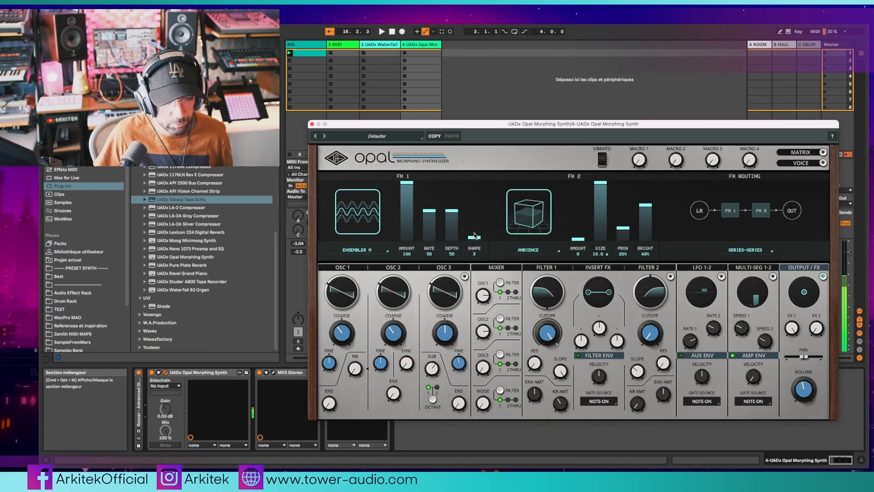
pyautogui.click(357, 250)
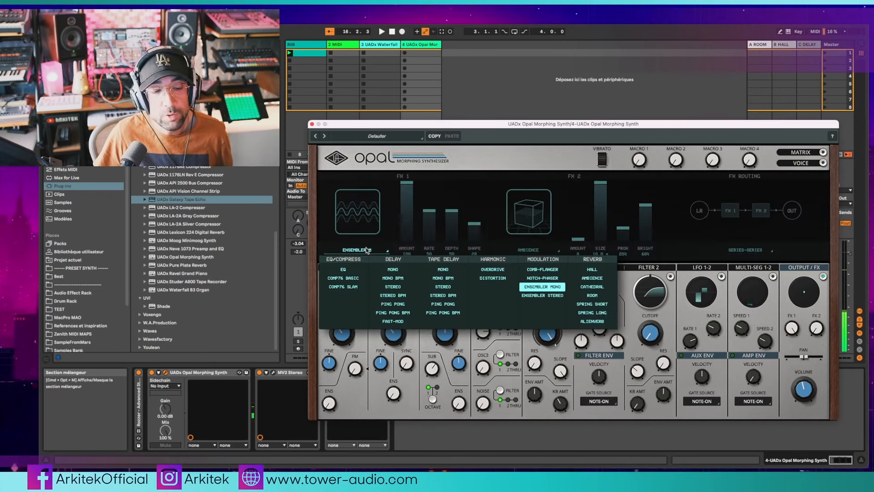
pyautogui.click(546, 295)
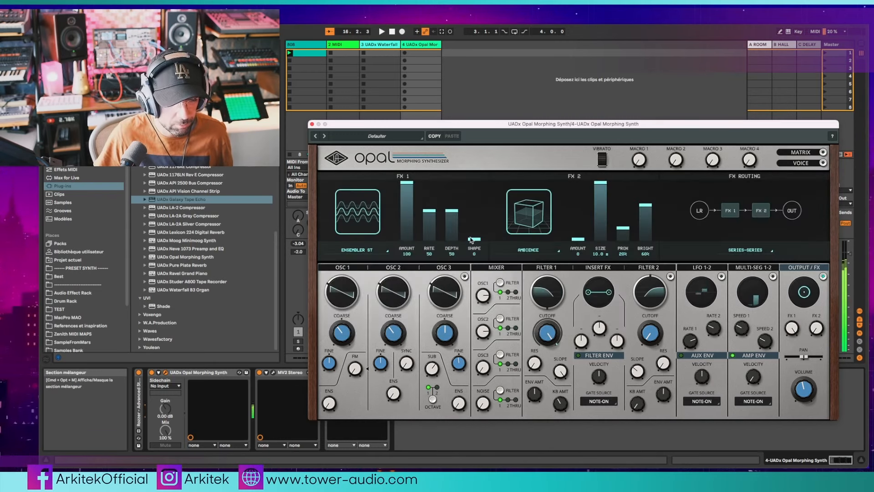
pyautogui.moveTo(448, 203); pyautogui.dragTo(454, 181)
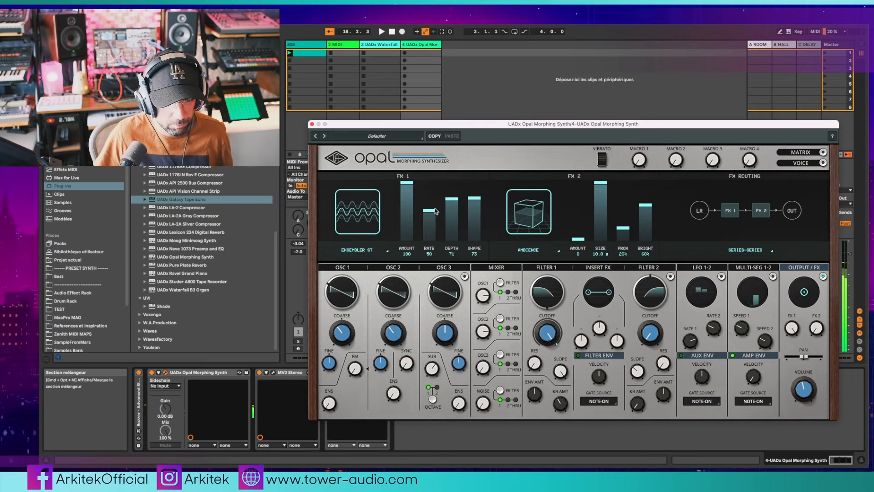
pyautogui.moveTo(436, 210); pyautogui.dragTo(454, 202)
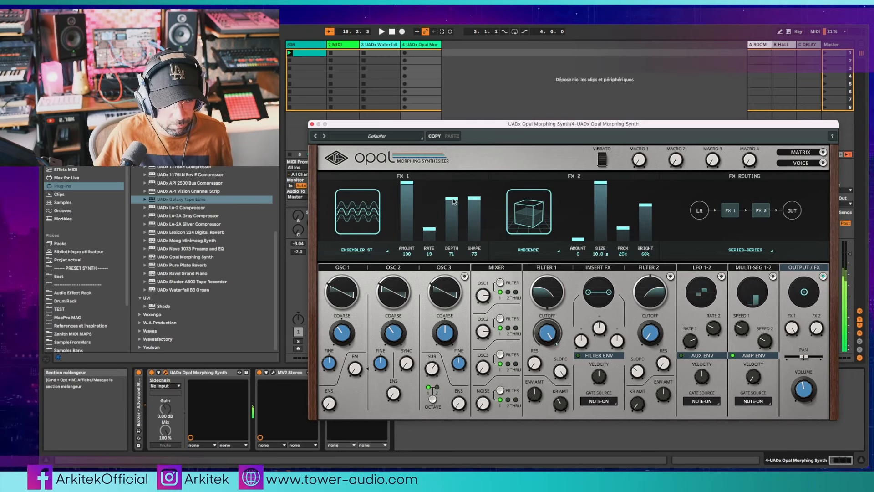
# Step: Audition the hall, ambience and cathedral reverbs one after another in FX 1
pyautogui.click(360, 248)
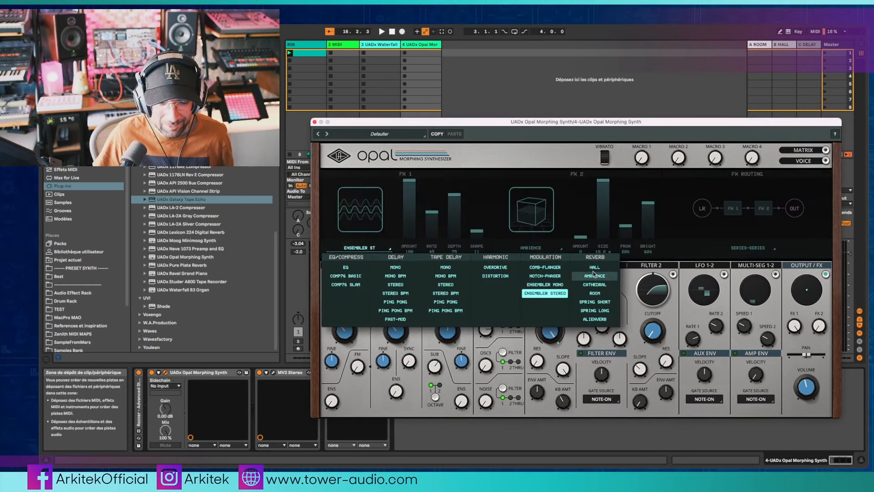
pyautogui.click(543, 293)
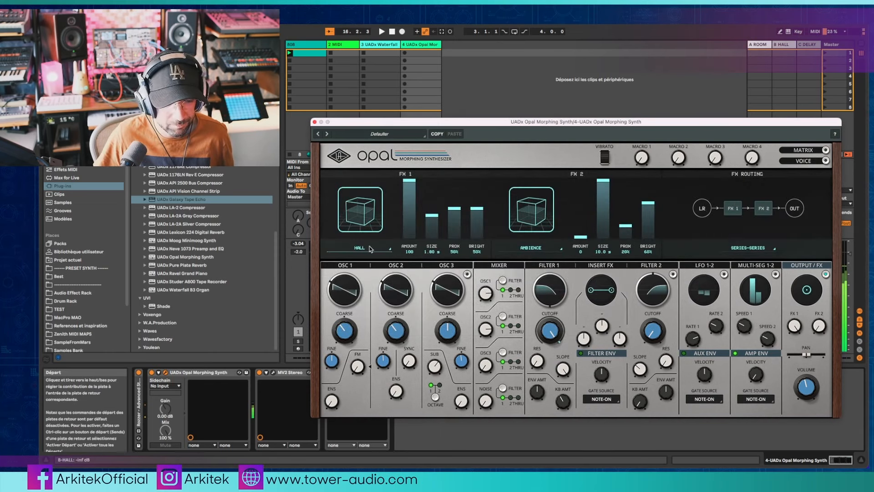
pyautogui.click(370, 248)
pyautogui.click(595, 275)
pyautogui.click(358, 249)
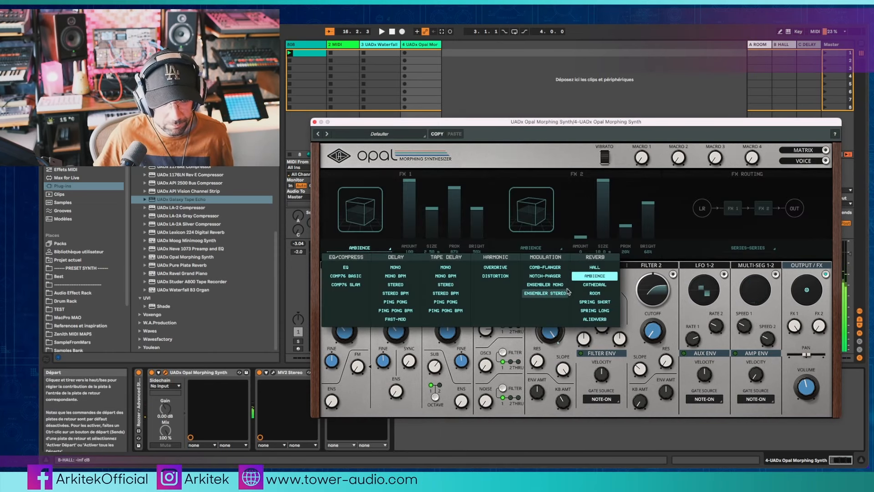
pyautogui.click(593, 285)
# Step: Try the room reverb in FX 1 with amount 75, size 2.33 s and the third parameter at 74%
pyautogui.click(370, 248)
pyautogui.click(604, 296)
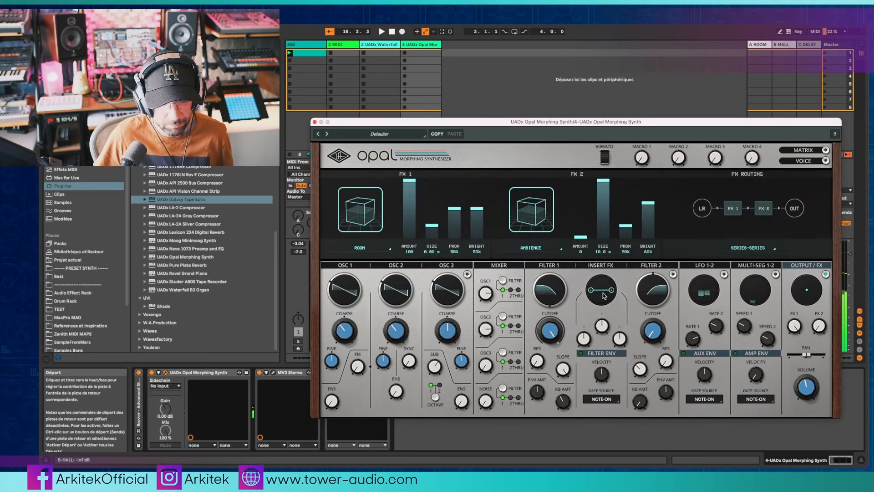
pyautogui.moveTo(409, 181); pyautogui.dragTo(409, 195)
pyautogui.moveTo(428, 226); pyautogui.dragTo(455, 194)
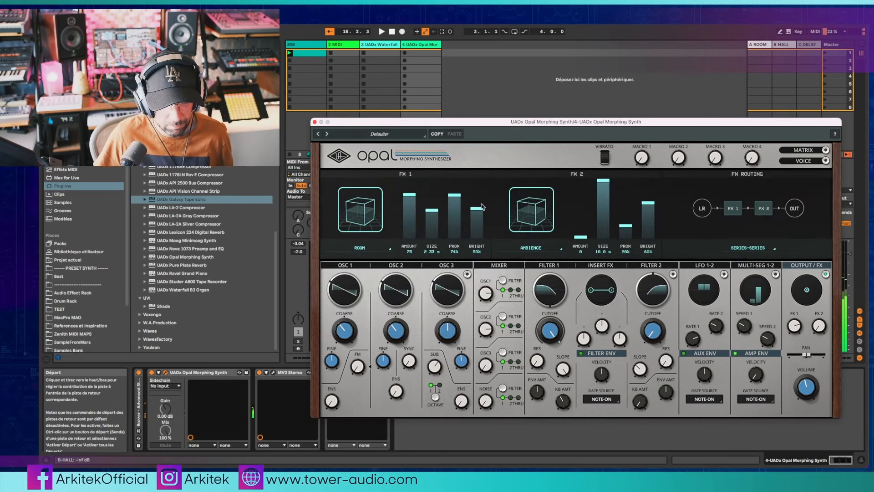
# Step: Try the short spring reverb in FX 1 with a pre-delay of 27
pyautogui.click(376, 249)
pyautogui.click(595, 302)
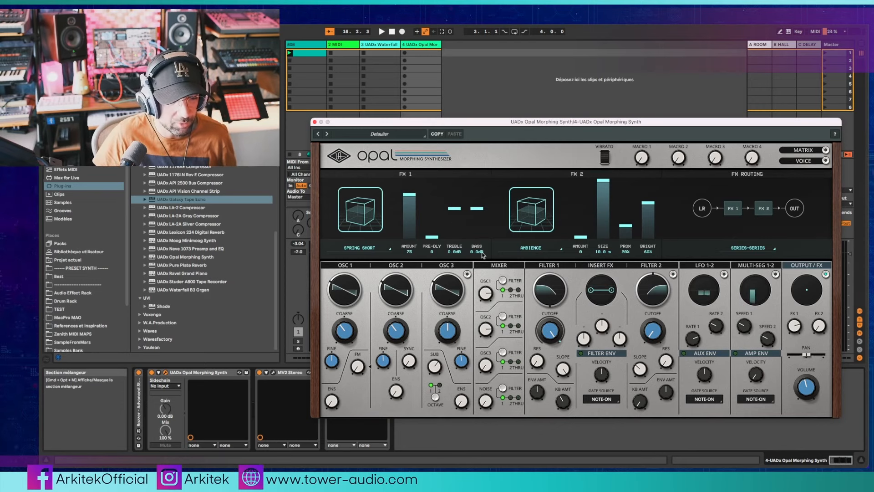
pyautogui.moveTo(440, 236); pyautogui.dragTo(433, 212)
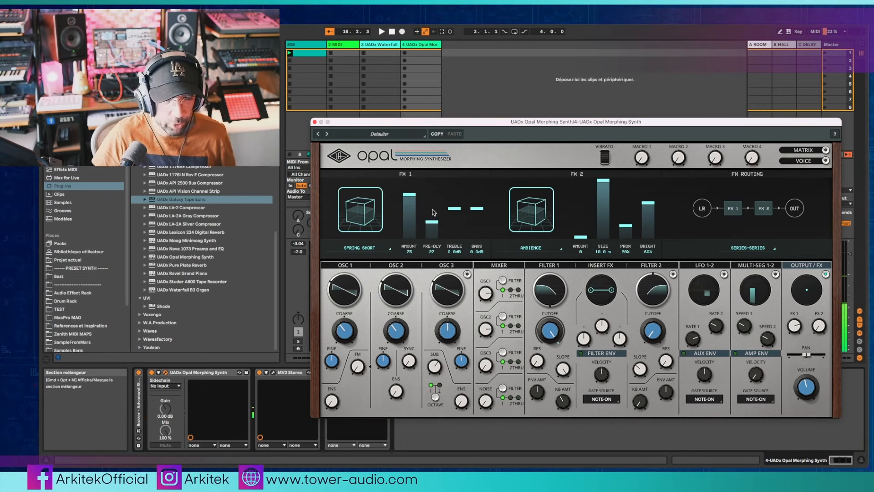
# Step: Try the long spring reverb in FX 1 with raised pre-delay, treble and bass
pyautogui.click(381, 246)
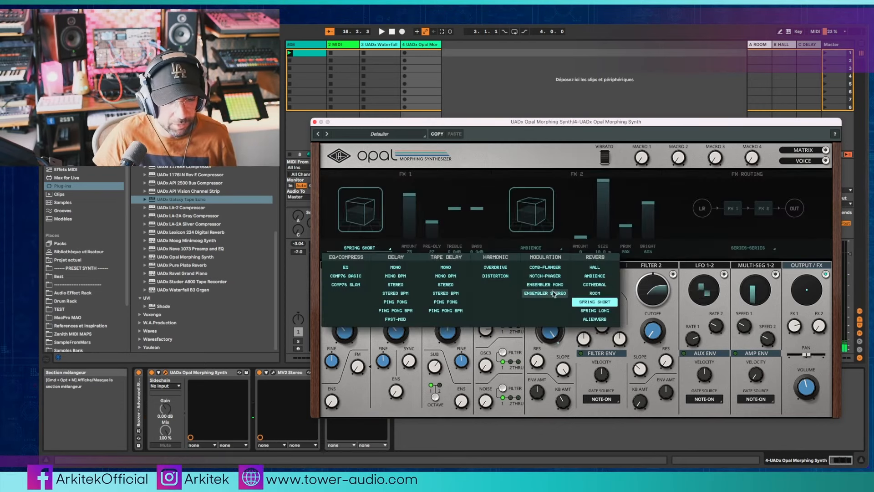
pyautogui.click(594, 311)
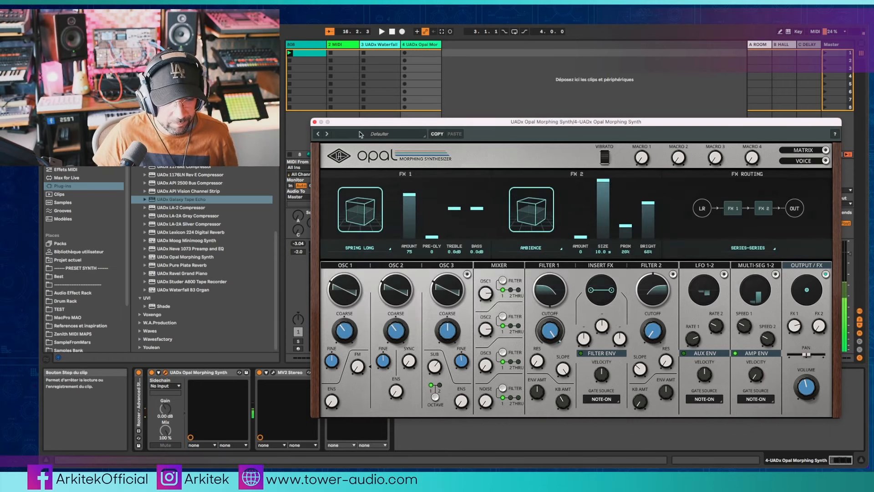
pyautogui.moveTo(432, 235); pyautogui.dragTo(478, 194)
# Step: Try Alienverb in FX 1 with amount 95, size 94, feedback 47 and brightness 77, and switch the effect to ambience
pyautogui.click(381, 247)
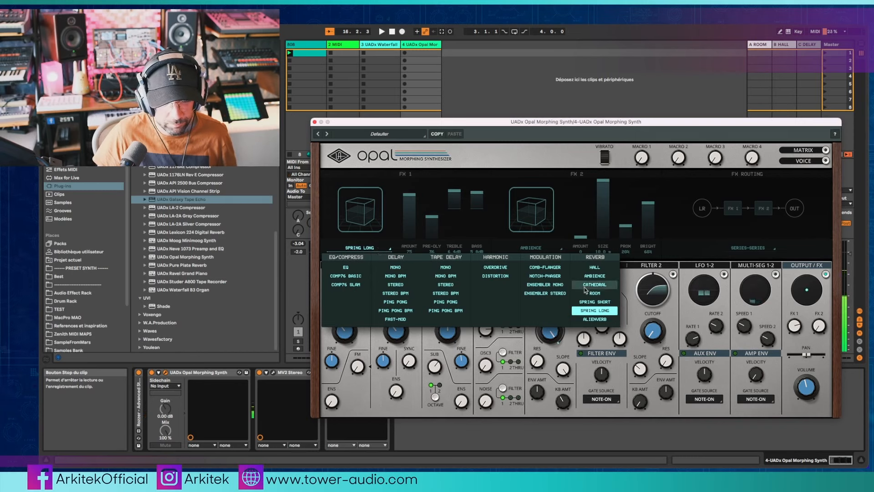
pyautogui.click(601, 320)
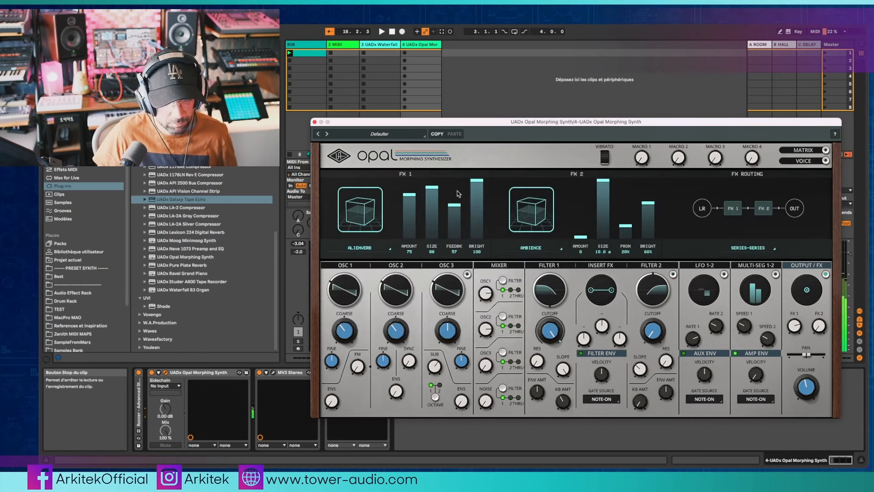
pyautogui.moveTo(452, 197); pyautogui.dragTo(457, 216)
pyautogui.moveTo(476, 186); pyautogui.dragTo(419, 174)
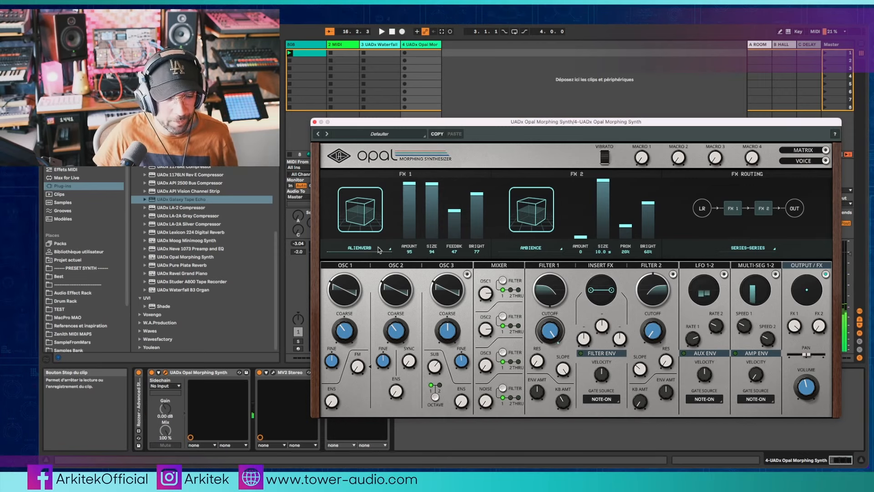
pyautogui.click(359, 247)
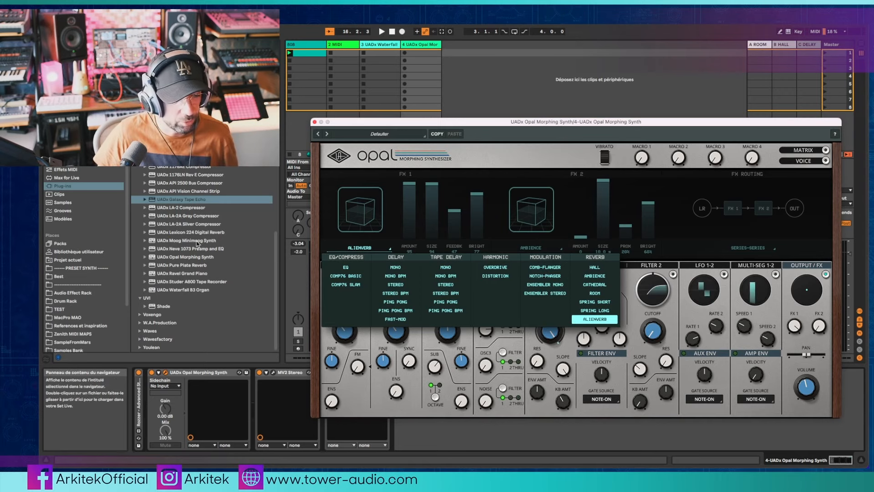
pyautogui.click(587, 275)
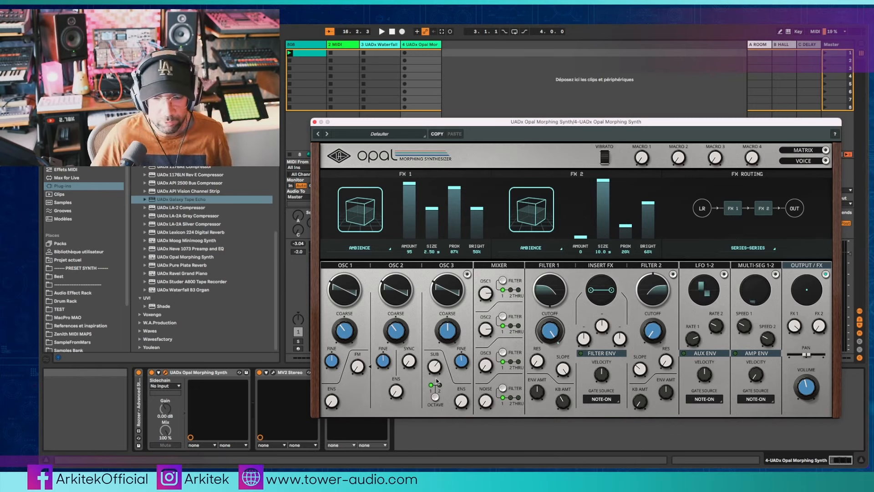
# Step: Go through the series-parallel, parallel-back and parallel-series FX routings, and set the routing to parallel-parallel
pyautogui.click(748, 247)
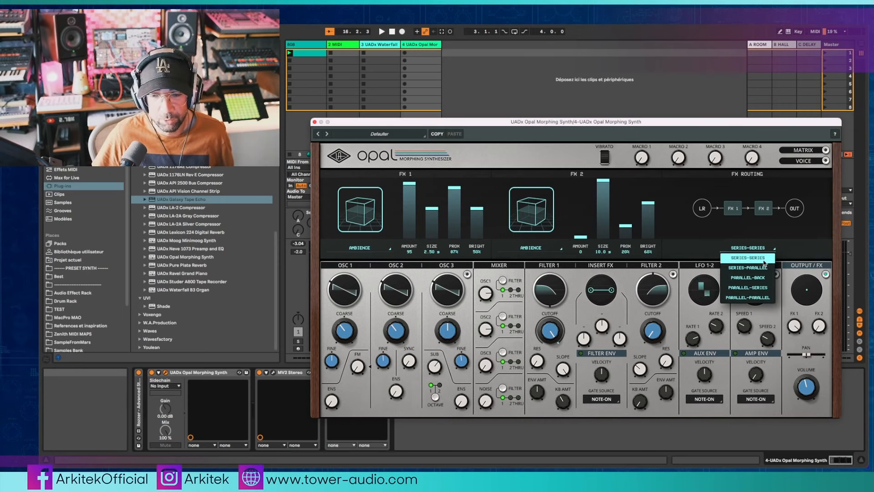
pyautogui.click(747, 267)
pyautogui.click(754, 252)
pyautogui.click(747, 277)
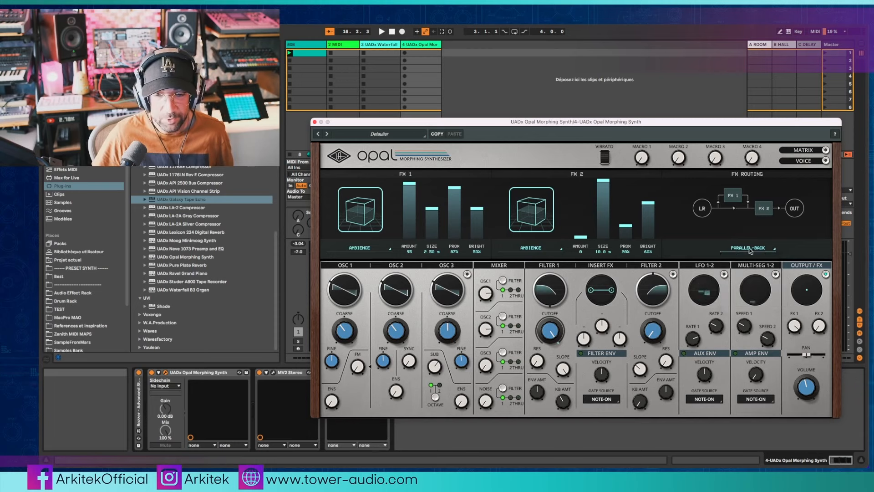
pyautogui.click(743, 251)
pyautogui.click(747, 287)
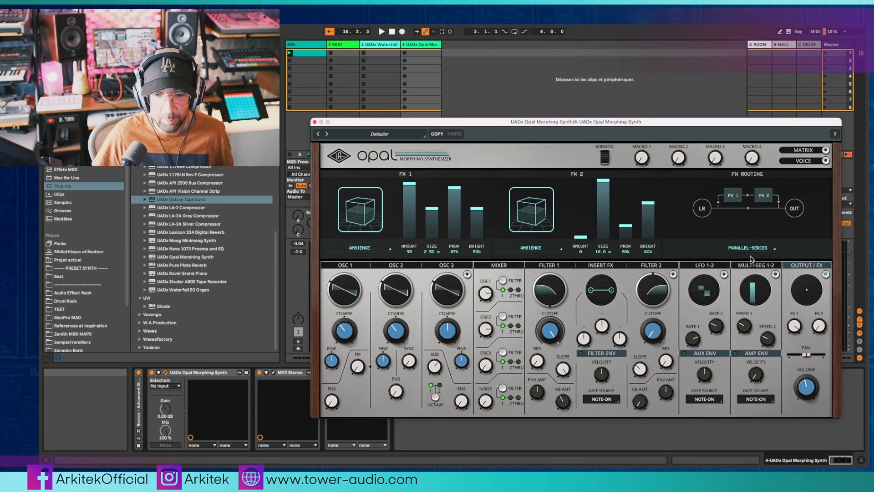
pyautogui.click(753, 247)
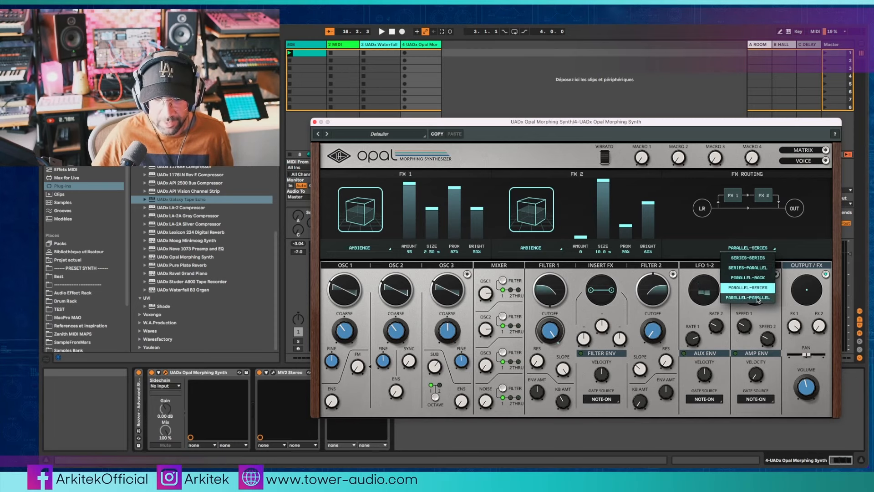
pyautogui.click(757, 298)
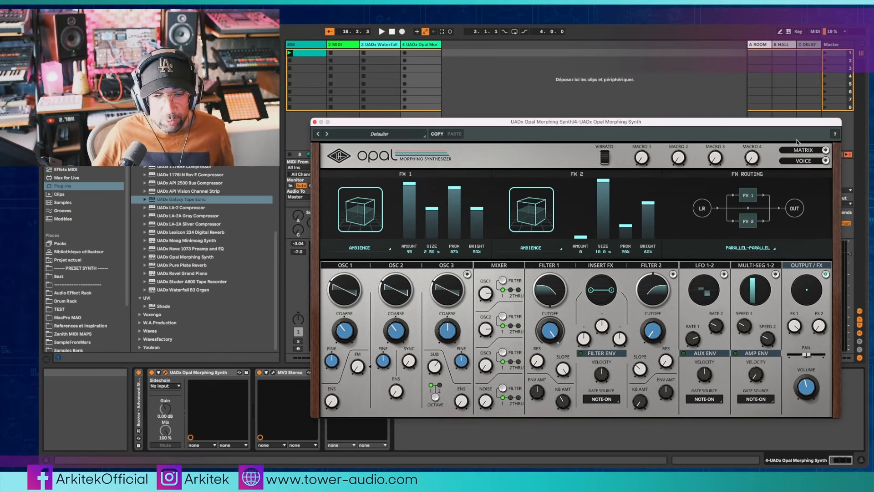
# Step: Set the number of voices to 12 in the synth's voice settings
pyautogui.click(803, 161)
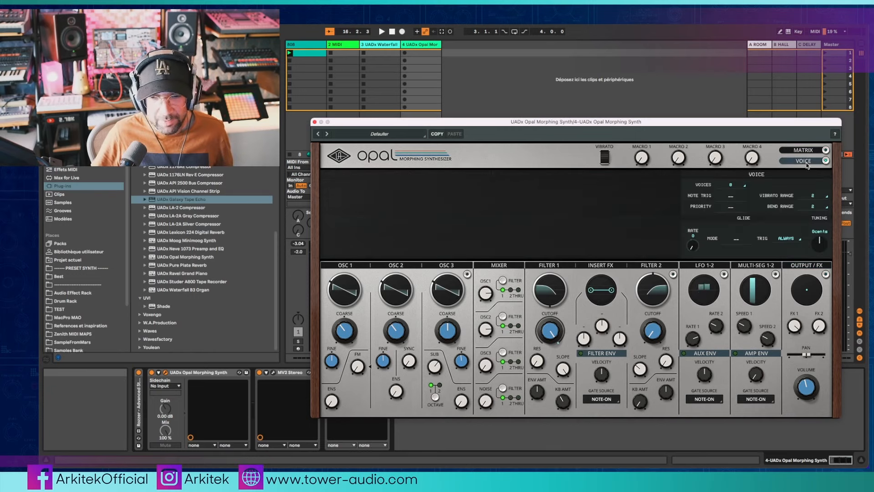
pyautogui.click(731, 187)
pyautogui.click(732, 195)
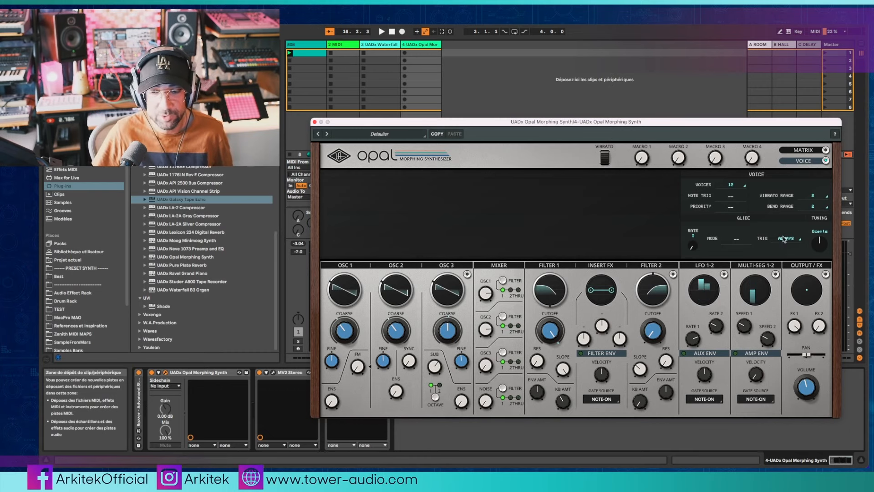
# Step: Add a second modulation row to the matrix, and view its available sources without assigning one
pyautogui.click(808, 151)
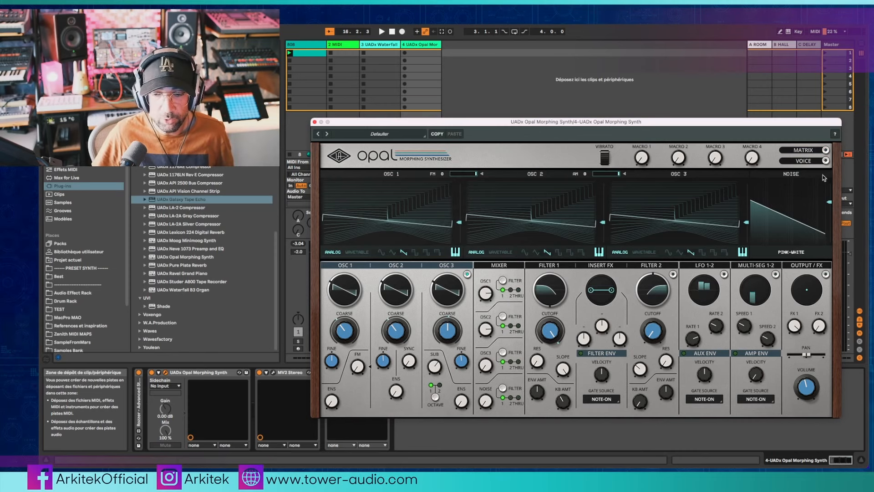
pyautogui.click(804, 150)
pyautogui.click(331, 206)
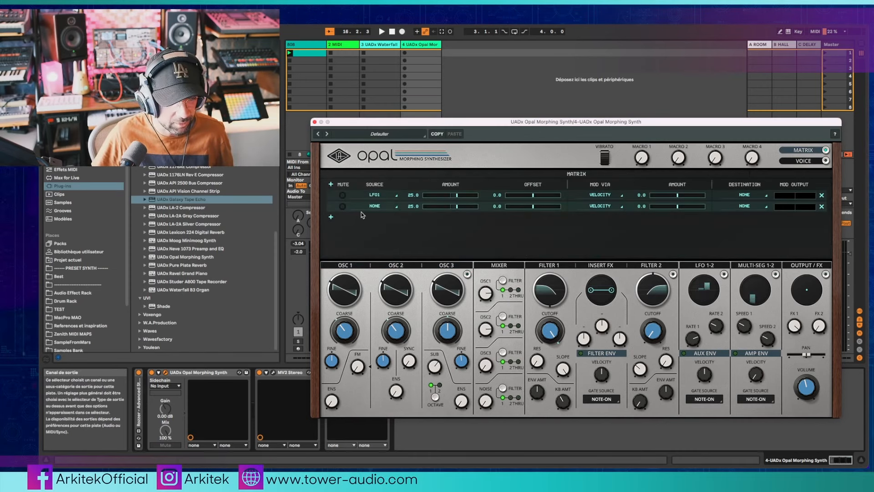
pyautogui.click(376, 206)
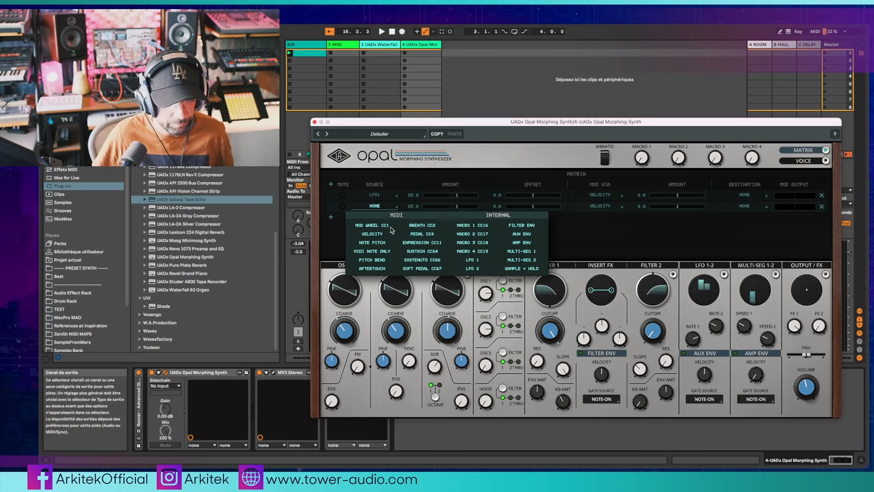
pyautogui.click(581, 242)
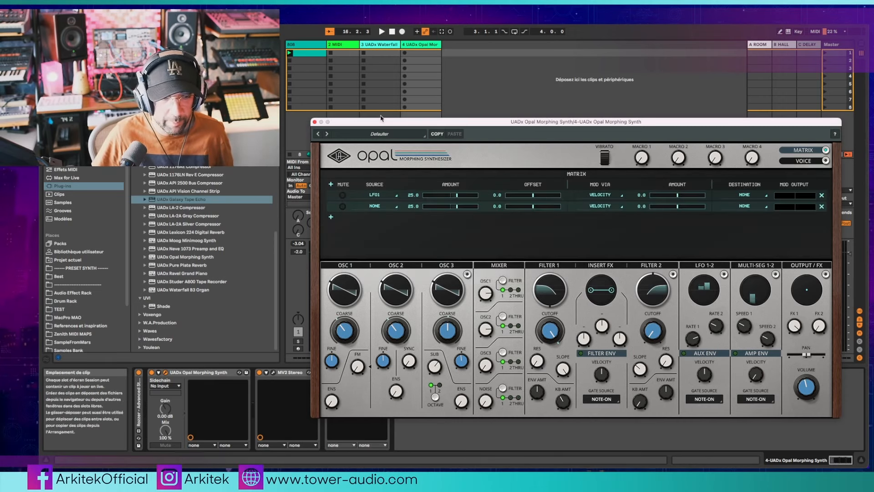
# Step: Load the Analog Solo Brass preset from the preset browser and move the synth window to bring its whole panel into view
pyautogui.click(392, 134)
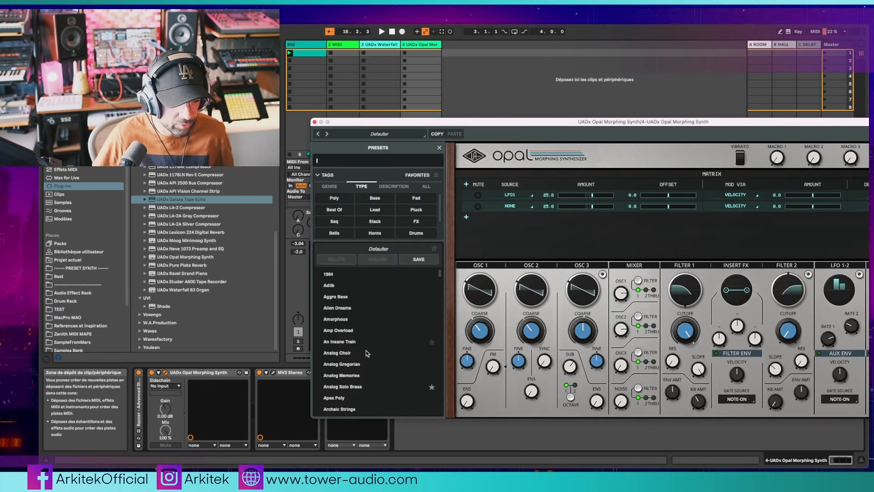
pyautogui.click(343, 386)
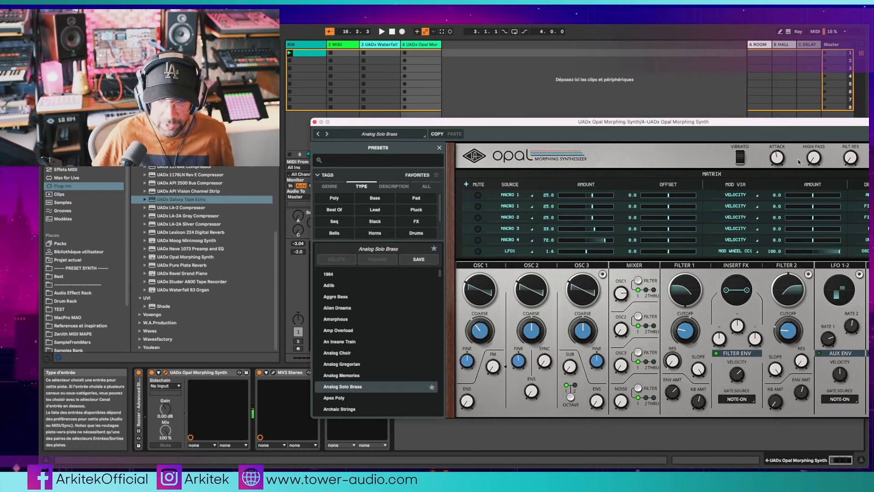
pyautogui.moveTo(628, 125); pyautogui.dragTo(533, 125)
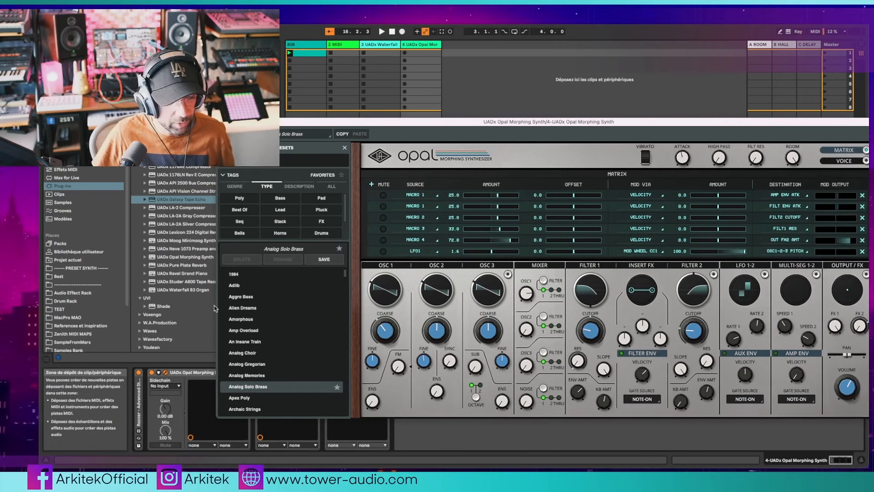
# Step: Audition the Boop Lead, Bouncing Mallet, Brass Crispies and Brass Pad presets, and adjust the Shape macro on Brass Pad
pyautogui.scroll(-5, 255, 334)
pyautogui.click(246, 332)
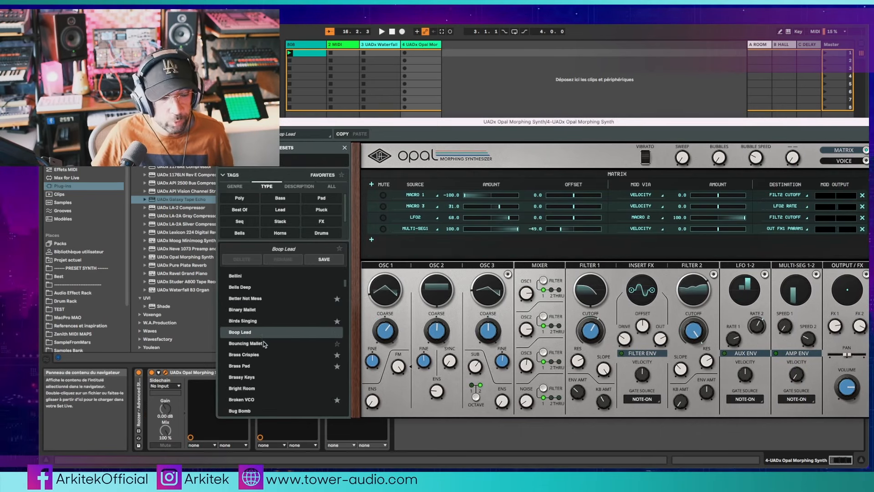
pyautogui.click(264, 344)
pyautogui.click(248, 355)
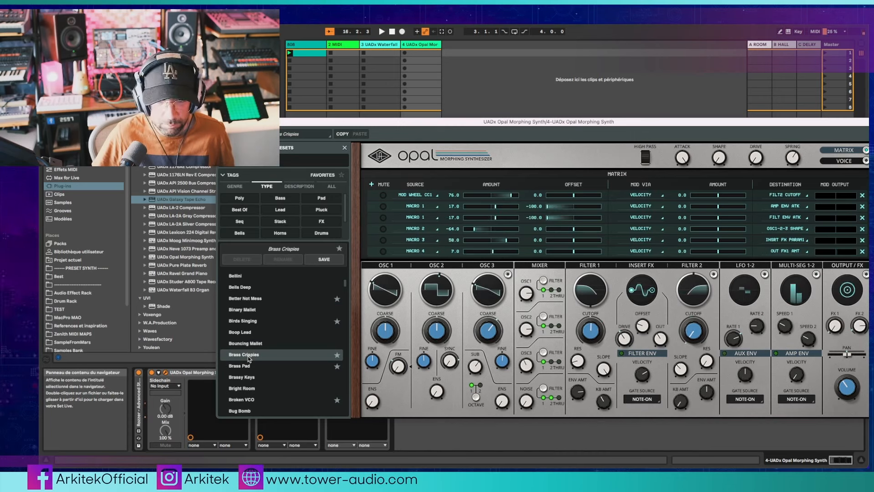
pyautogui.click(244, 367)
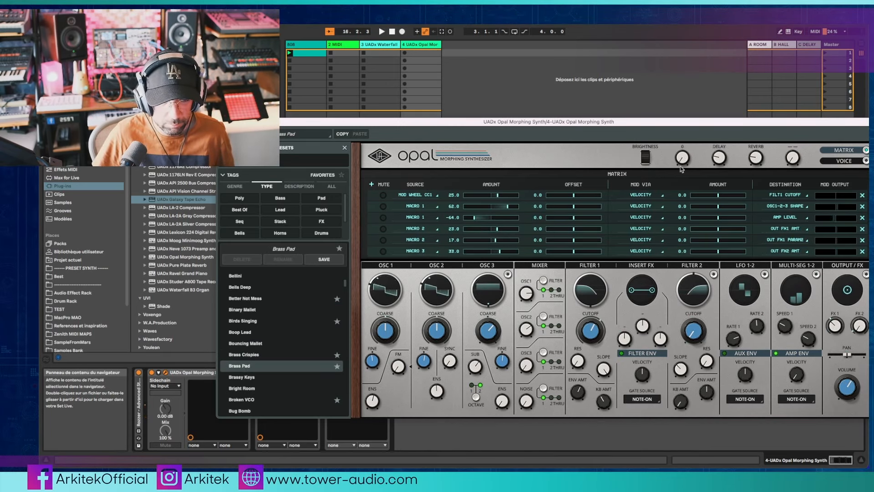
pyautogui.moveTo(680, 169); pyautogui.dragTo(681, 145)
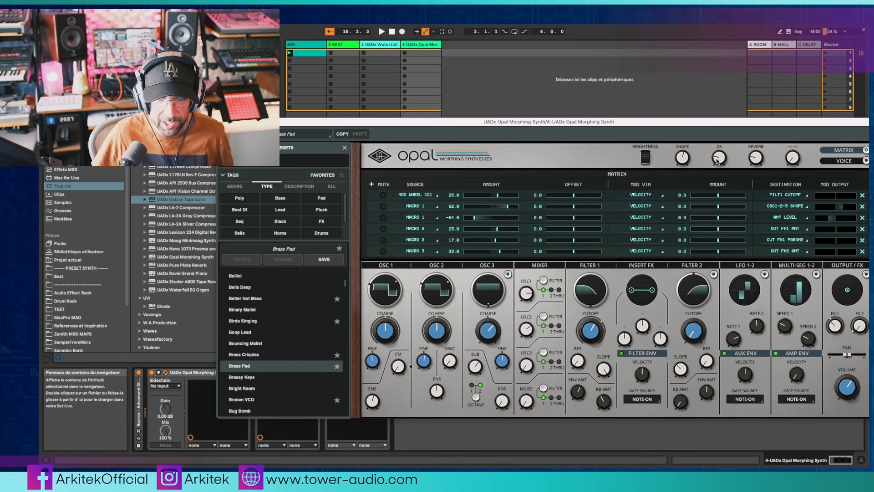
# Step: Load the Broken VCO preset, rename its Sparkle macro GDFHGDFG, and adjust the Room macro
pyautogui.click(263, 401)
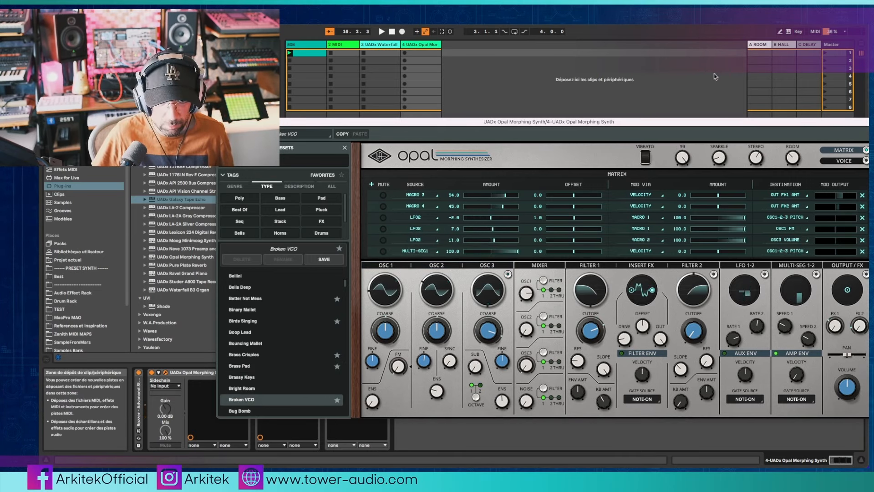
pyautogui.click(719, 146)
pyautogui.doubleClick(719, 146)
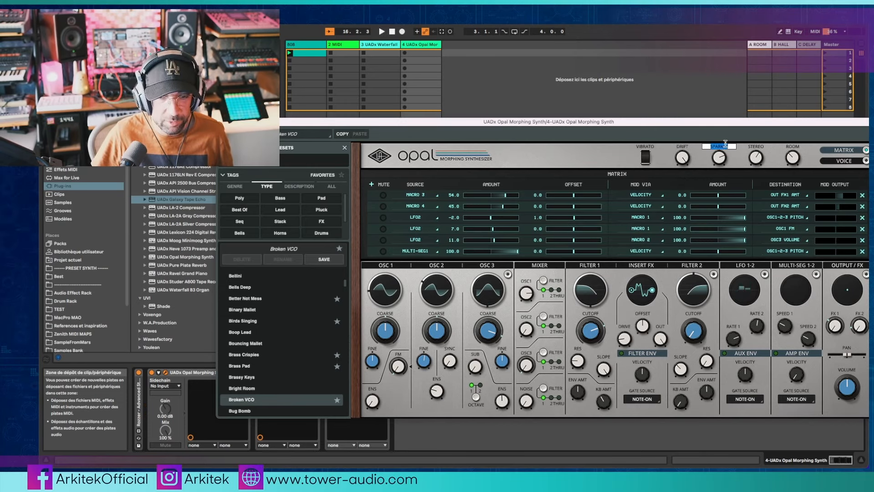
pyautogui.write('GDFHGDFG')
pyautogui.press('Return')
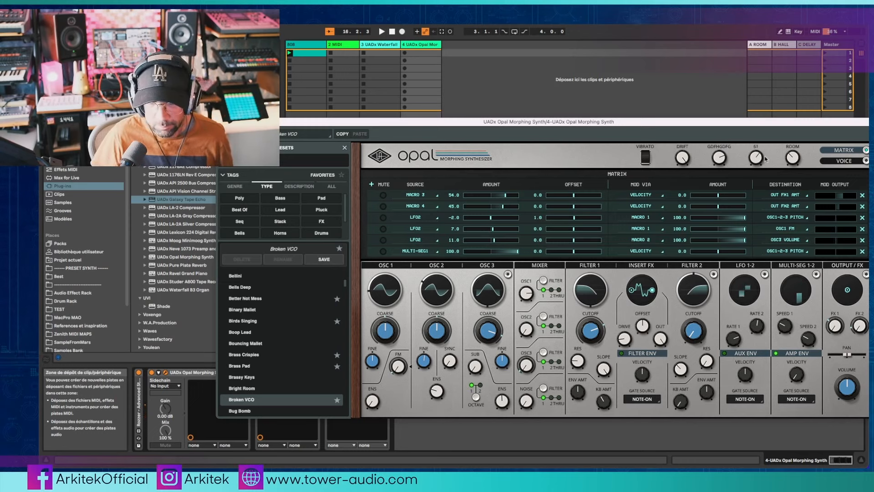
pyautogui.moveTo(794, 130); pyautogui.dragTo(797, 126)
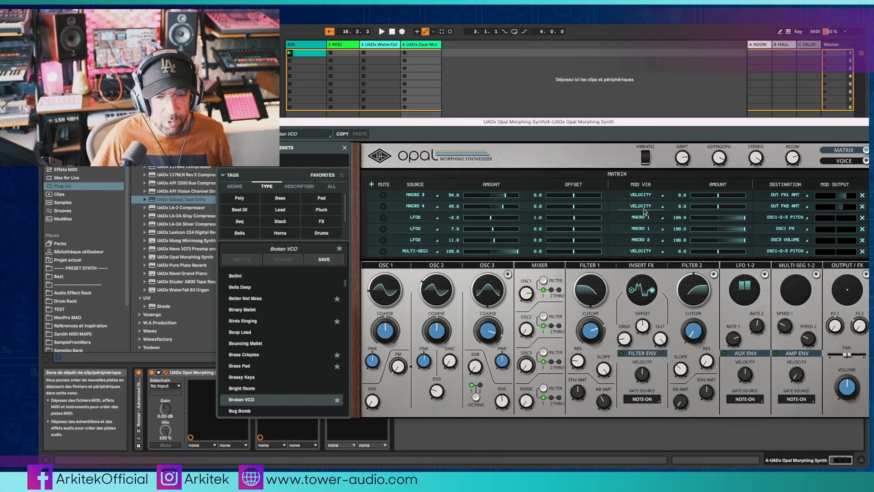
# Step: In the modulation matrix, set LFO2 to OSC1 FM to amount 76 and offset 14, and LFO2 to OSC3 volume to amount 100
pyautogui.scroll(-1, 645, 211)
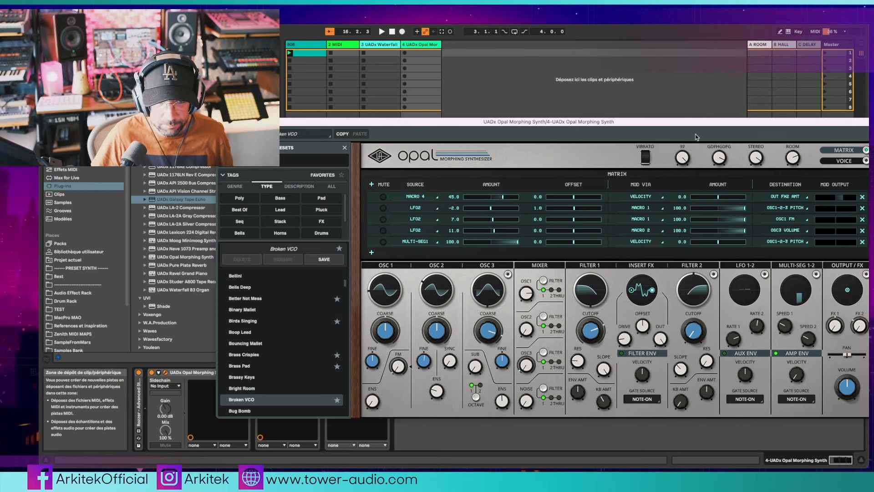
pyautogui.moveTo(494, 220); pyautogui.dragTo(593, 220)
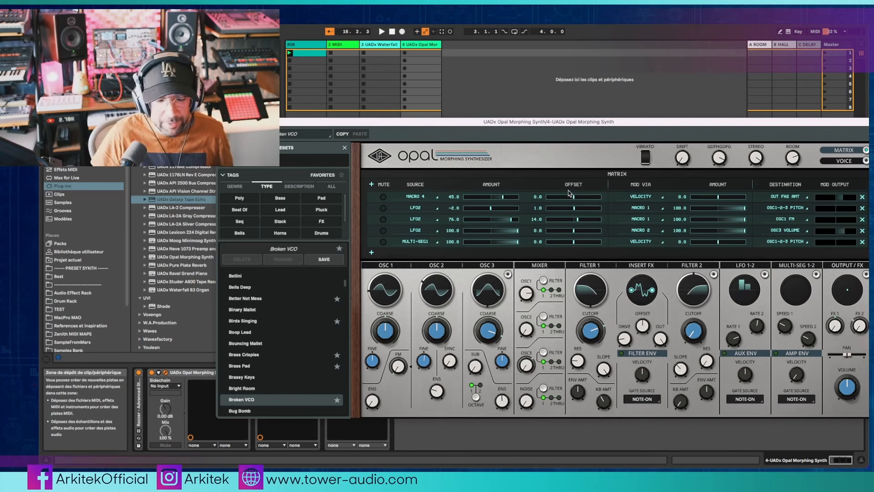
pyautogui.moveTo(645, 122); pyautogui.dragTo(621, 120)
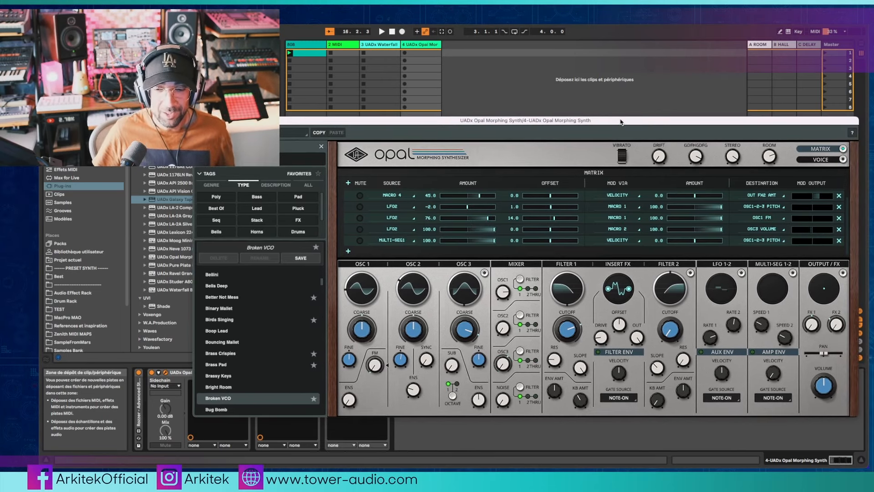